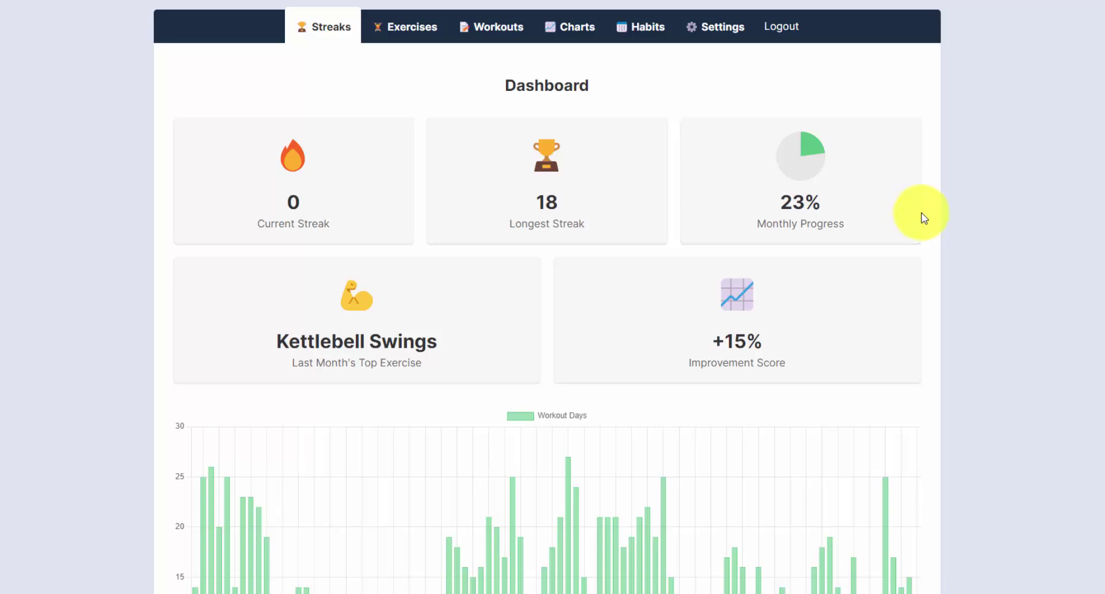
Step: Look over the app's exercise list and workout-log form, then return to the dashboard
{"action": "scroll", "coordinate": [998, 236], "scroll_direction": "down", "scroll_amount": 4}
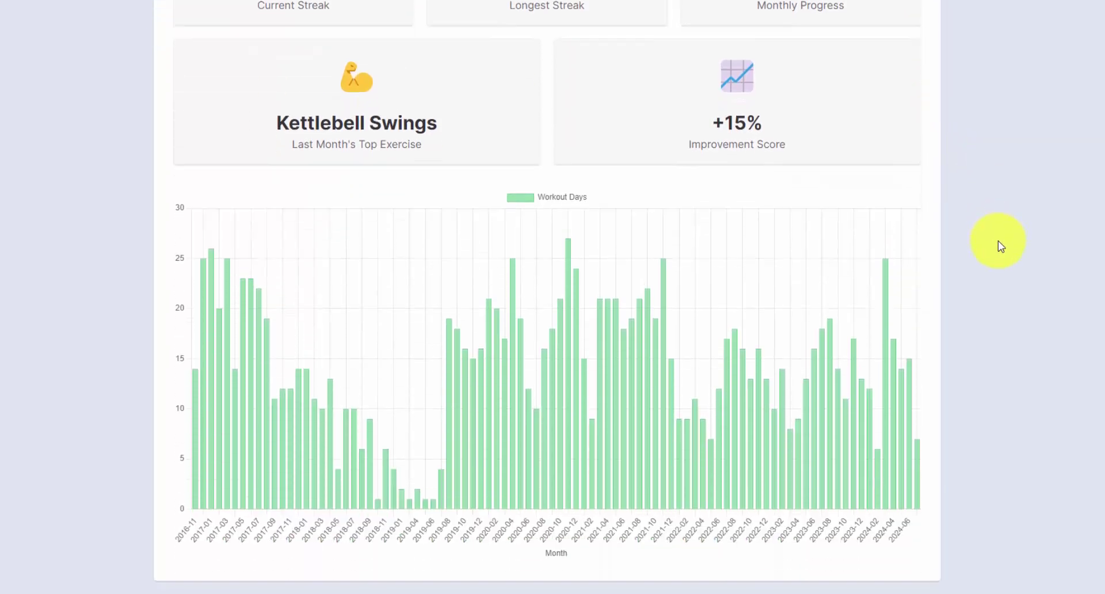
{"action": "scroll", "coordinate": [997, 240], "scroll_direction": "up", "scroll_amount": 4}
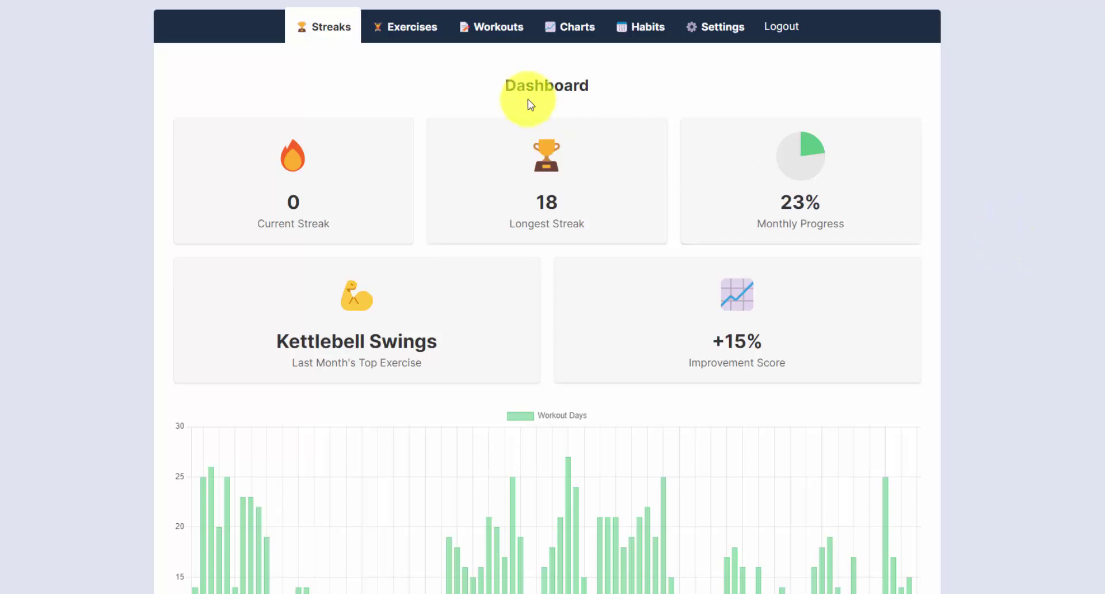
{"action": "left_click", "coordinate": [420, 30]}
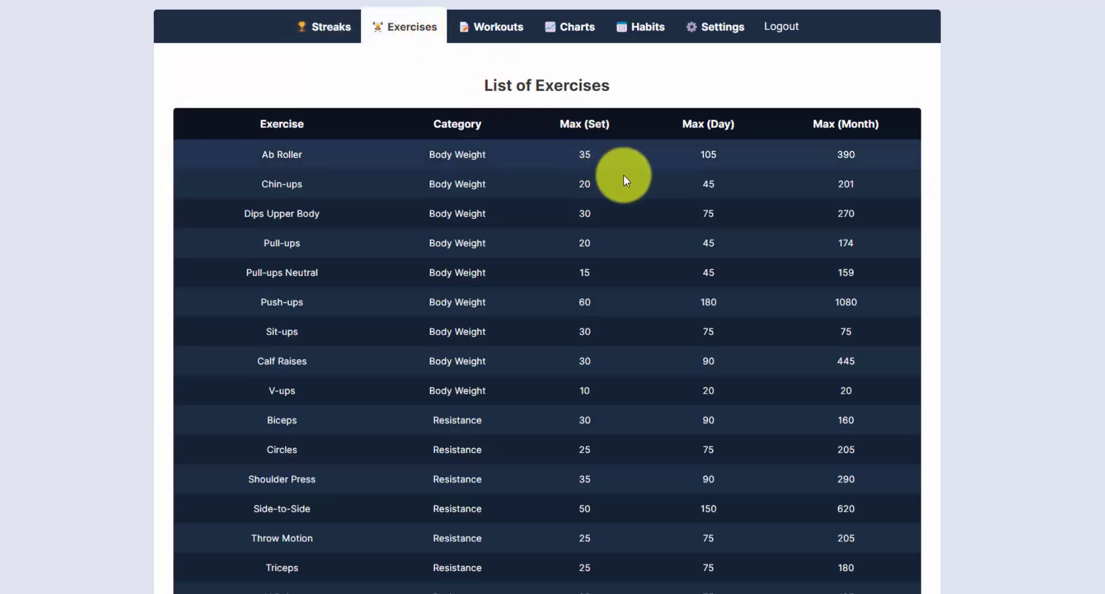
{"action": "scroll", "coordinate": [644, 195], "scroll_direction": "down", "scroll_amount": 2}
{"action": "scroll", "coordinate": [673, 203], "scroll_direction": "up", "scroll_amount": 2}
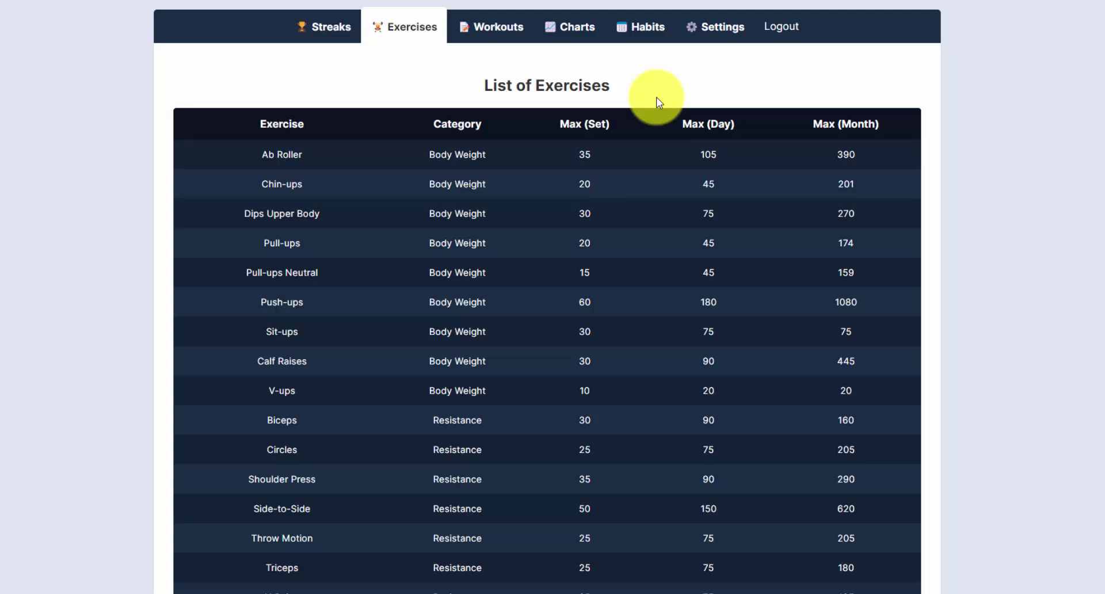
{"action": "left_click", "coordinate": [501, 28]}
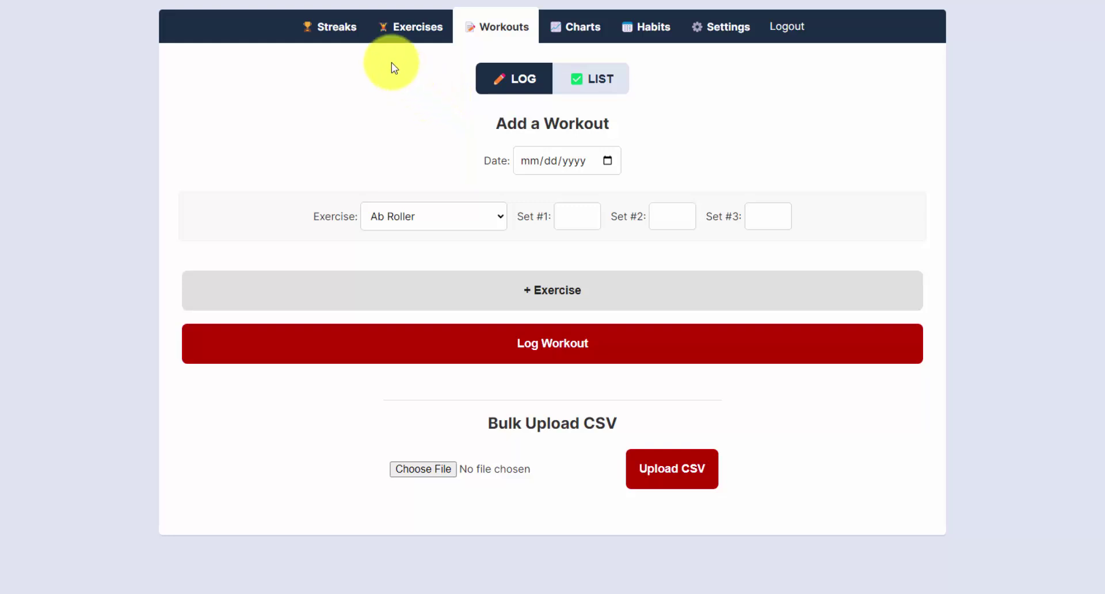
{"action": "left_click", "coordinate": [344, 27]}
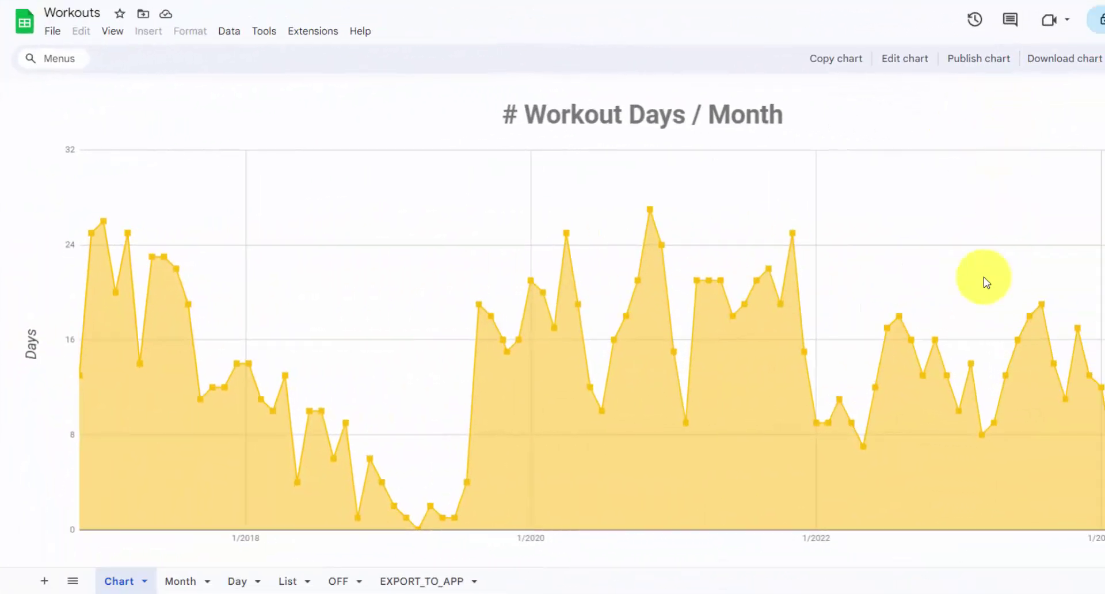
Step: On the Month sheet, pick Push-ups in the F2 exercise dropdown
{"action": "mouse_move", "coordinate": [80, 378]}
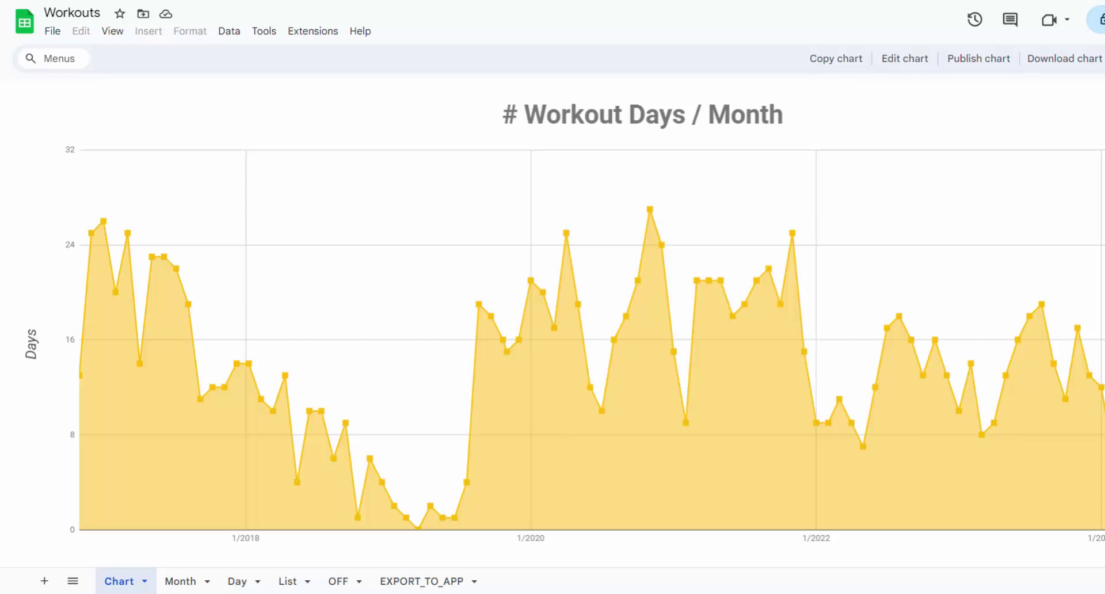
{"action": "left_click", "coordinate": [185, 580]}
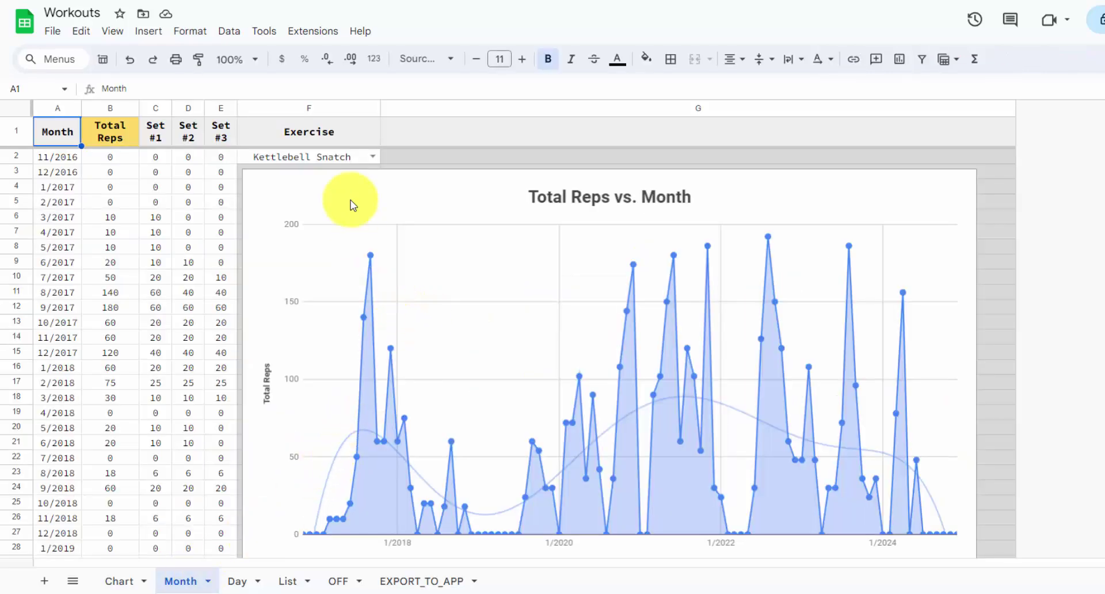
{"action": "left_click", "coordinate": [373, 156]}
{"action": "left_click", "coordinate": [291, 279]}
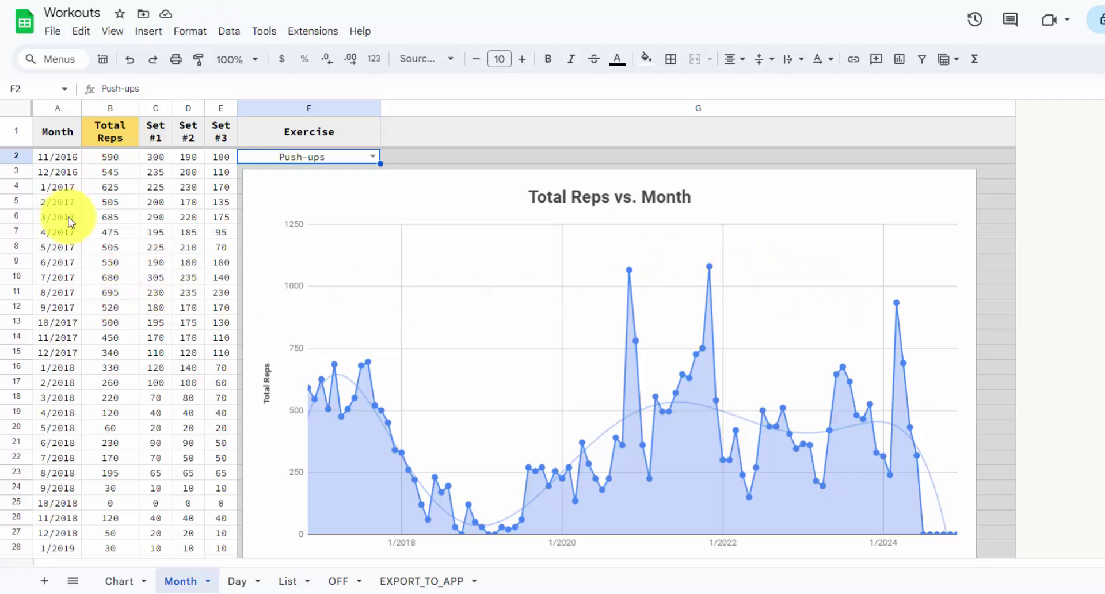
{"action": "left_click", "coordinate": [55, 262]}
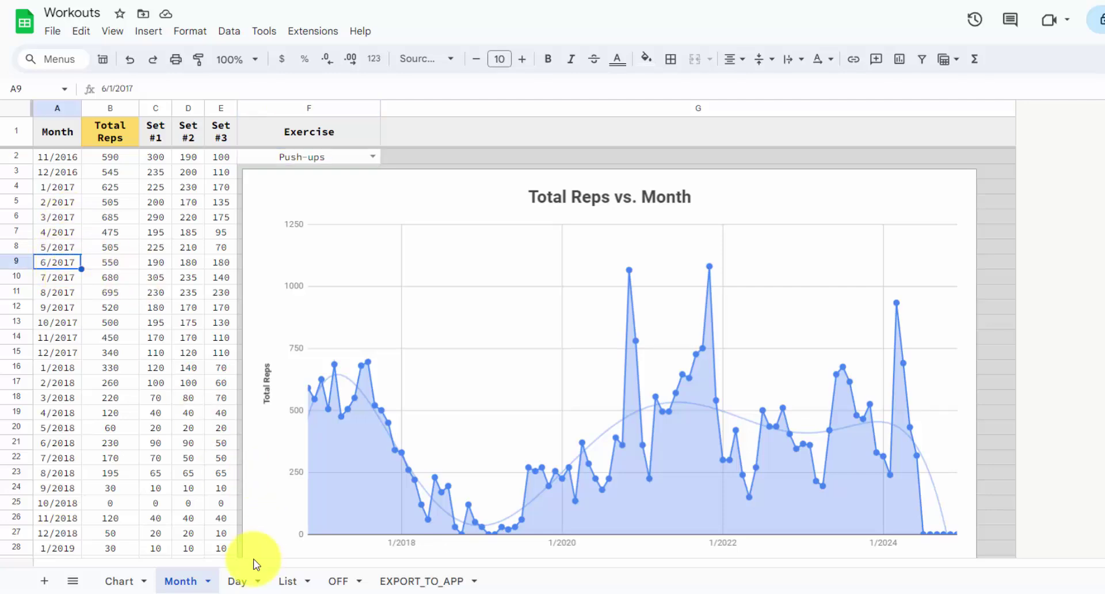
Step: Scroll through the Day sheet's latest workout entries, then bring up the List sheet of exercises
{"action": "left_click", "coordinate": [244, 581]}
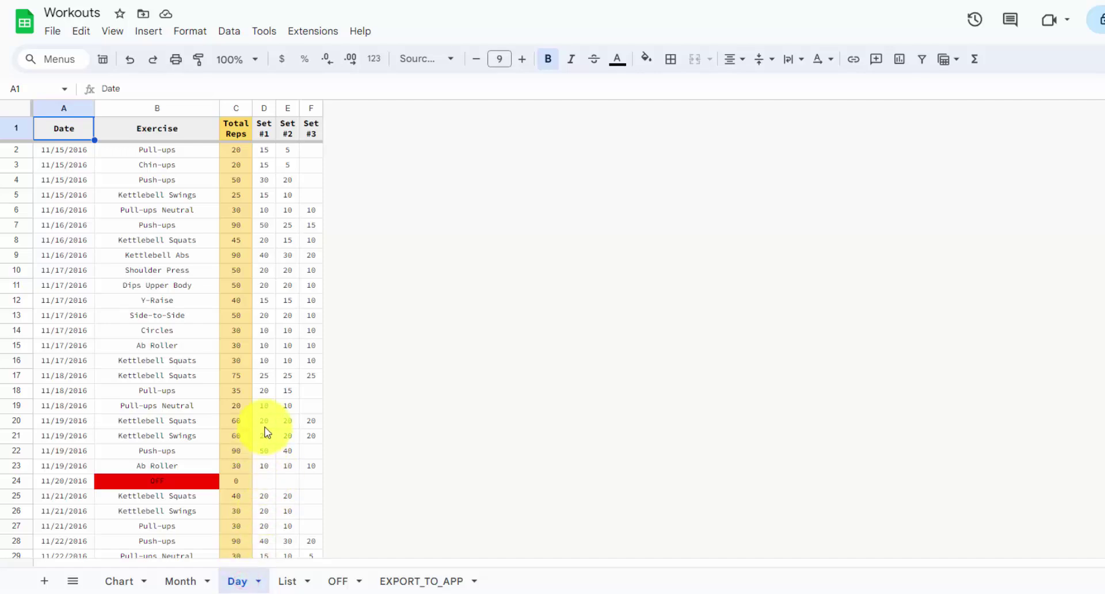
{"action": "scroll", "coordinate": [264, 432], "scroll_direction": "down", "scroll_amount": 7}
{"action": "scroll", "coordinate": [258, 423], "scroll_direction": "down", "scroll_amount": 20}
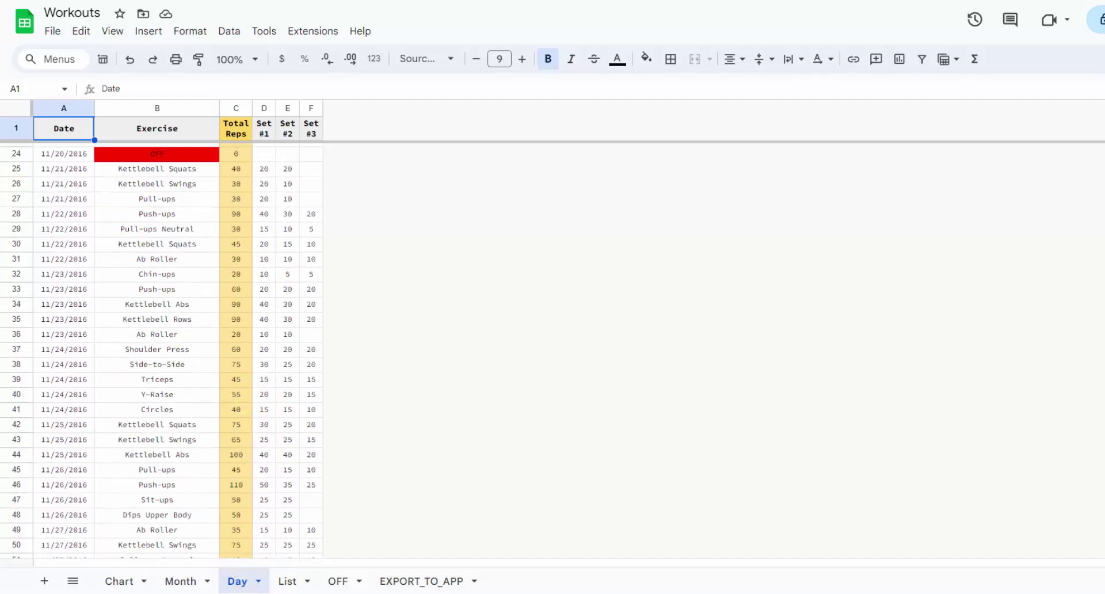
{"action": "scroll", "coordinate": [663, 483], "scroll_direction": "down", "scroll_amount": 5}
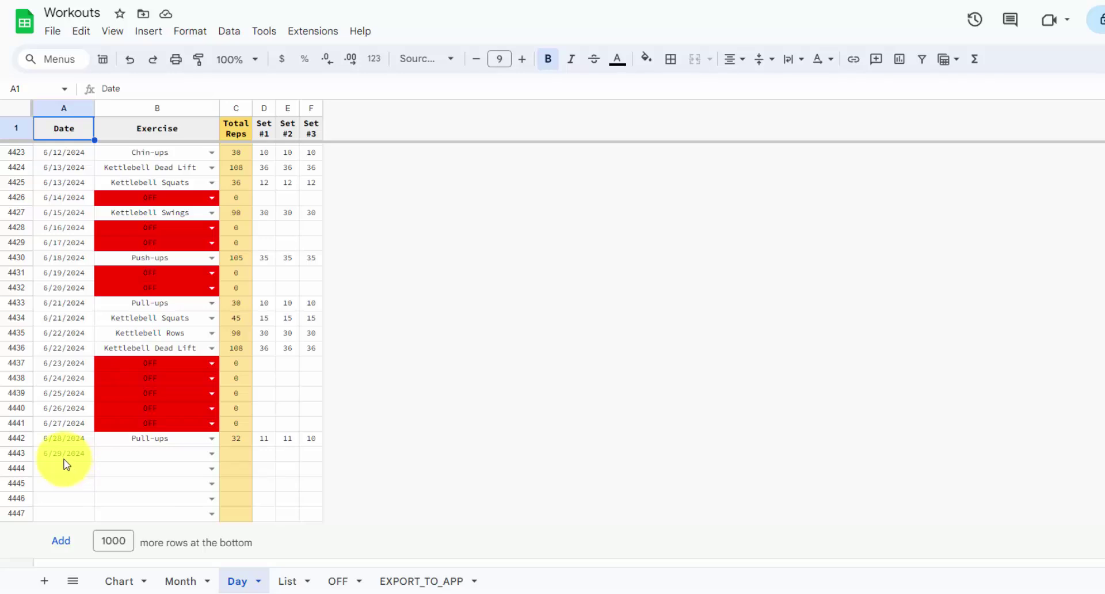
{"action": "left_click", "coordinate": [293, 582]}
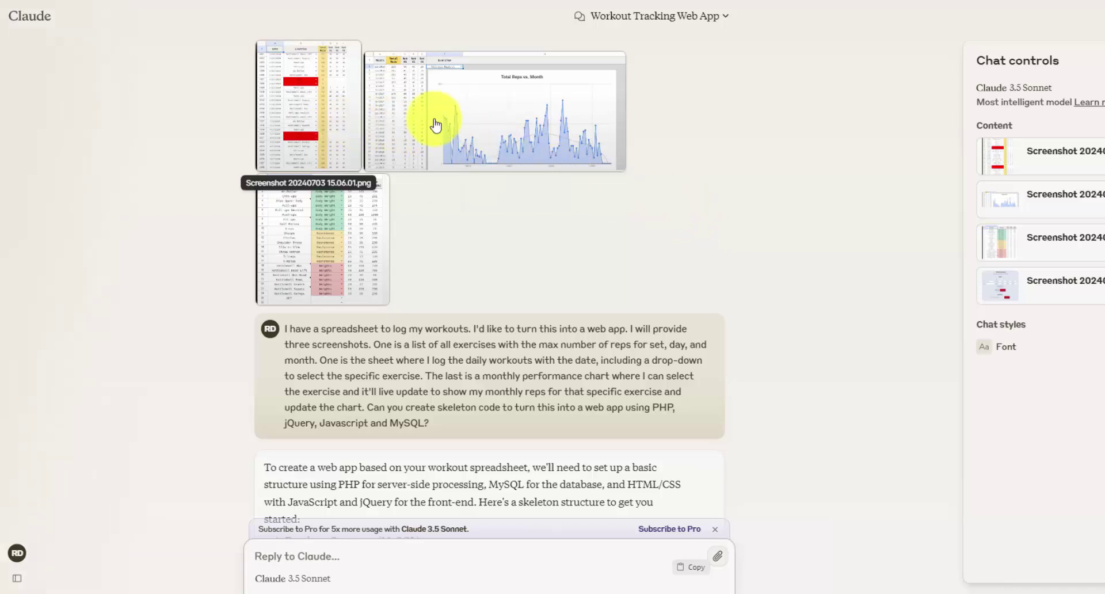
{"action": "left_click", "coordinate": [339, 118]}
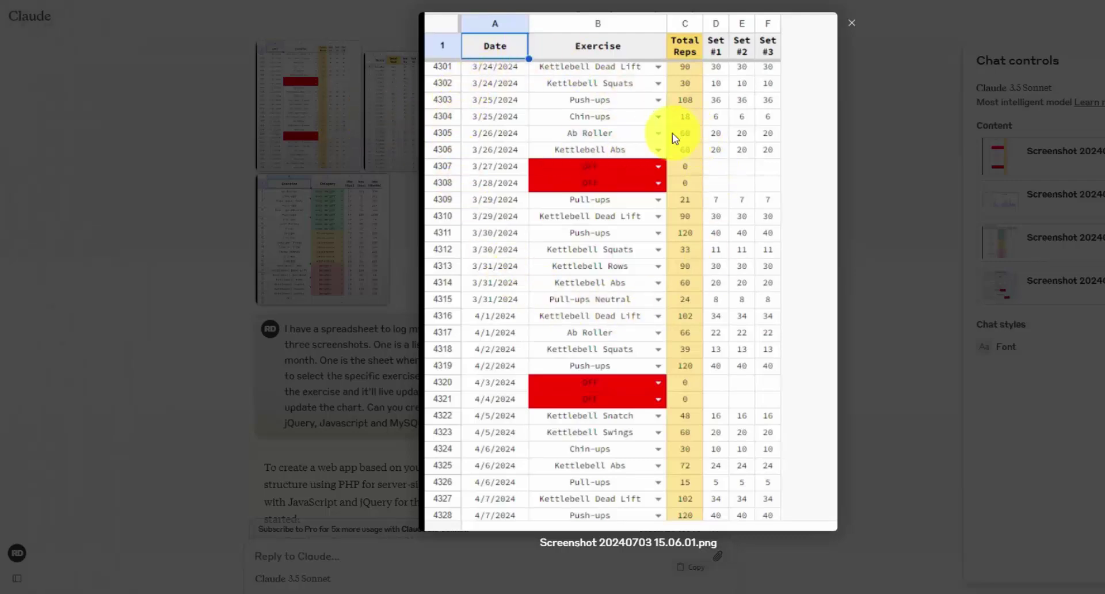
{"action": "left_click", "coordinate": [340, 127]}
{"action": "left_click", "coordinate": [454, 115]}
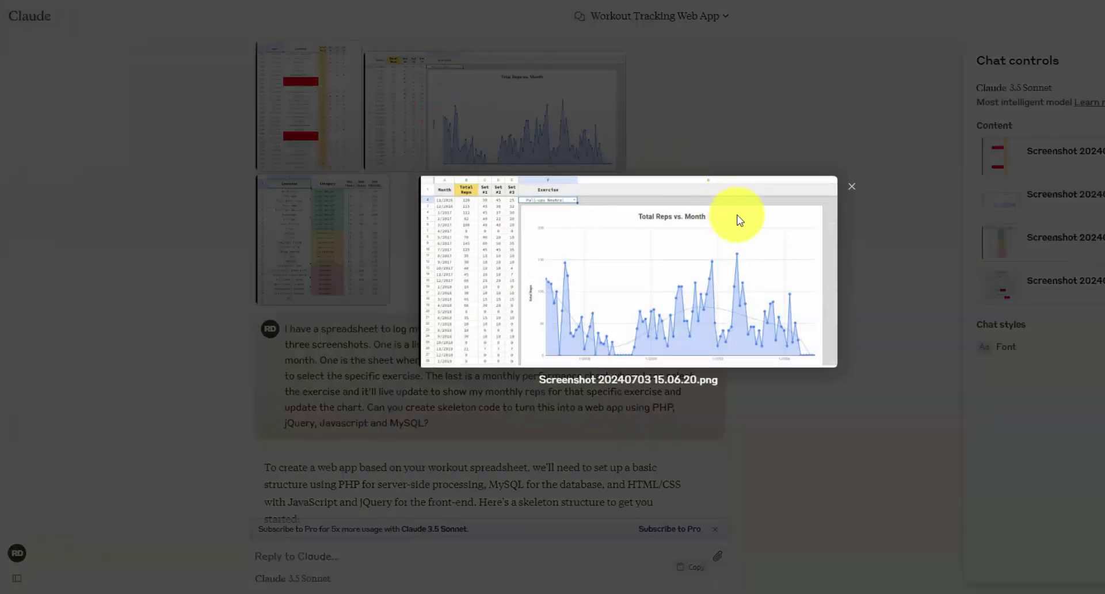
{"action": "left_click", "coordinate": [292, 190]}
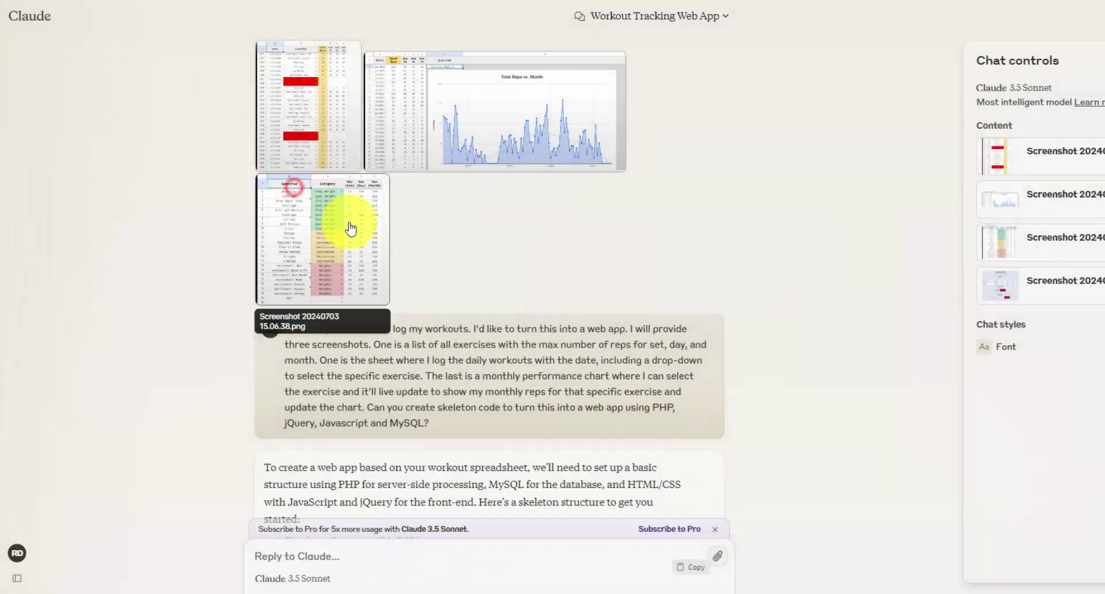
{"action": "left_click", "coordinate": [291, 217]}
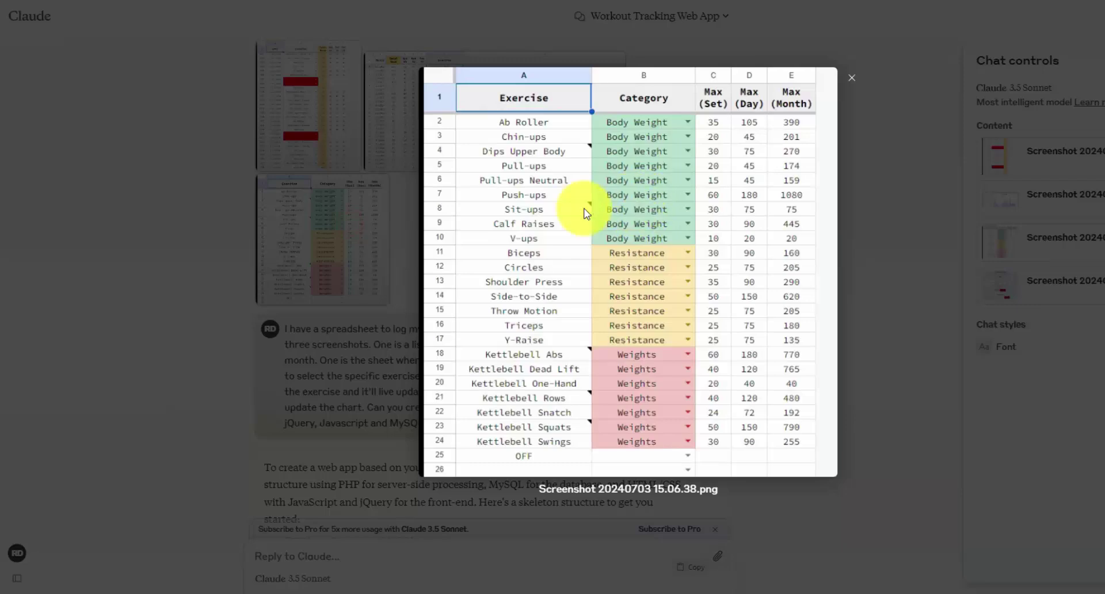
{"action": "left_click", "coordinate": [286, 169]}
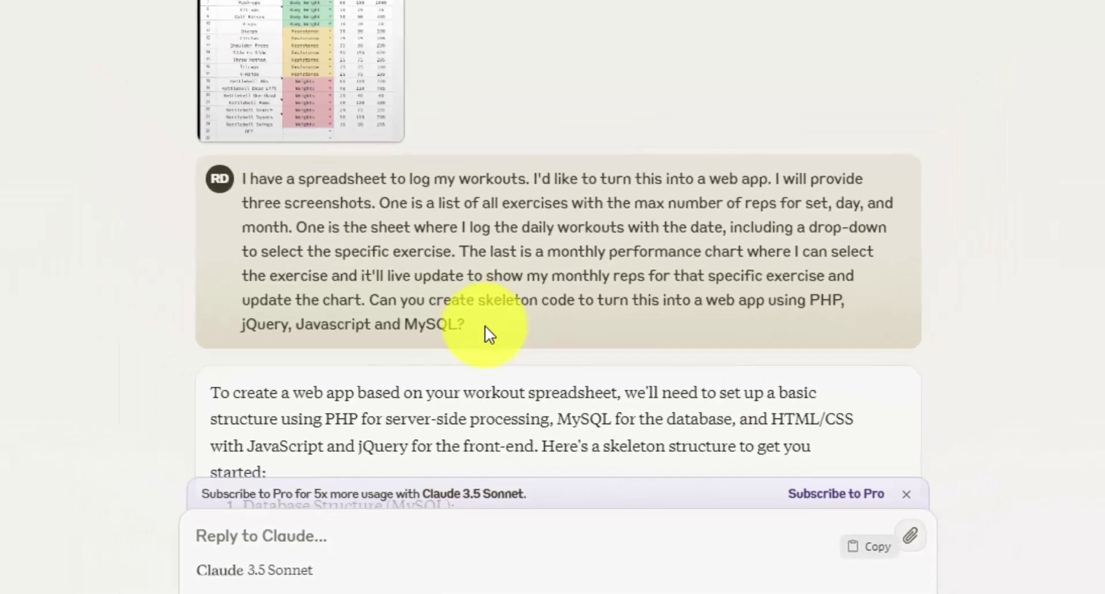
{"action": "scroll", "coordinate": [576, 280], "scroll_direction": "down", "scroll_amount": 10}
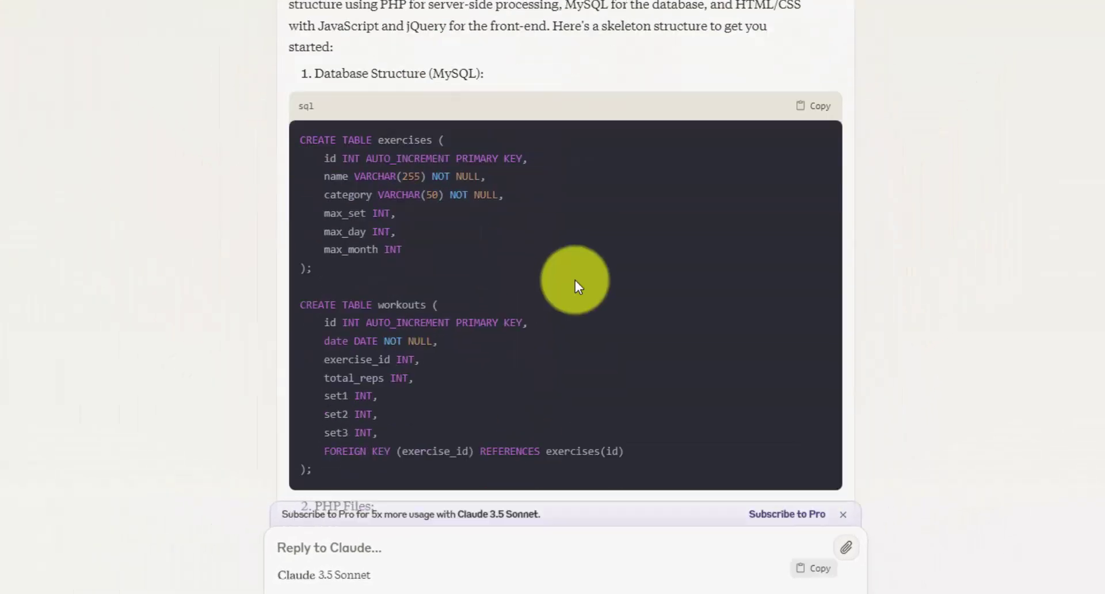
{"action": "scroll", "coordinate": [579, 286], "scroll_direction": "down", "scroll_amount": 2}
{"action": "scroll", "coordinate": [578, 286], "scroll_direction": "up", "scroll_amount": 2}
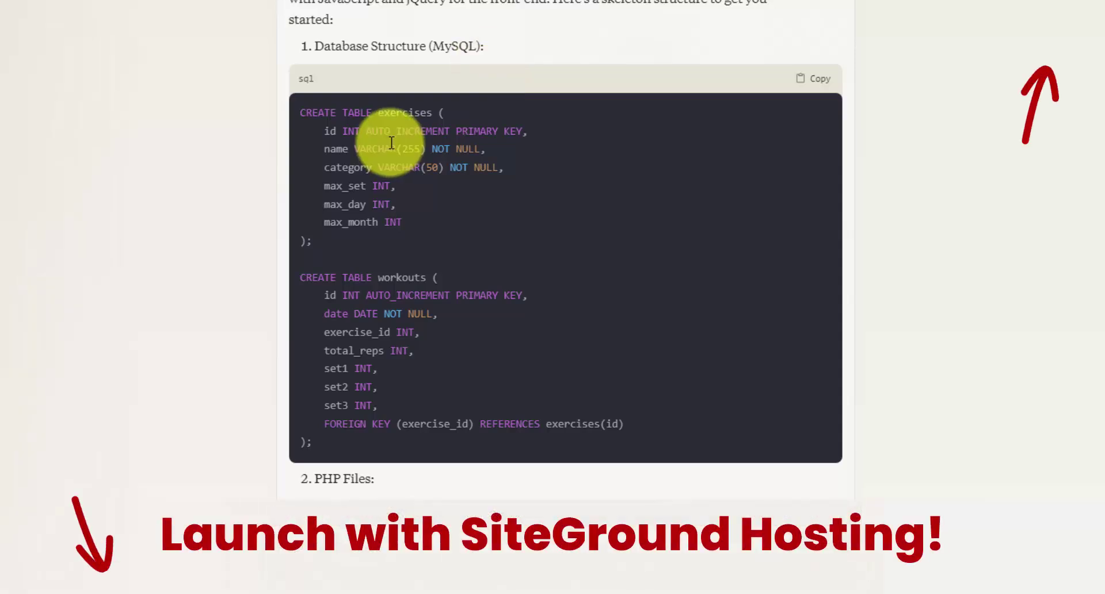
{"action": "scroll", "coordinate": [391, 142], "scroll_direction": "down", "scroll_amount": 10}
{"action": "scroll", "coordinate": [396, 137], "scroll_direction": "up", "scroll_amount": 1}
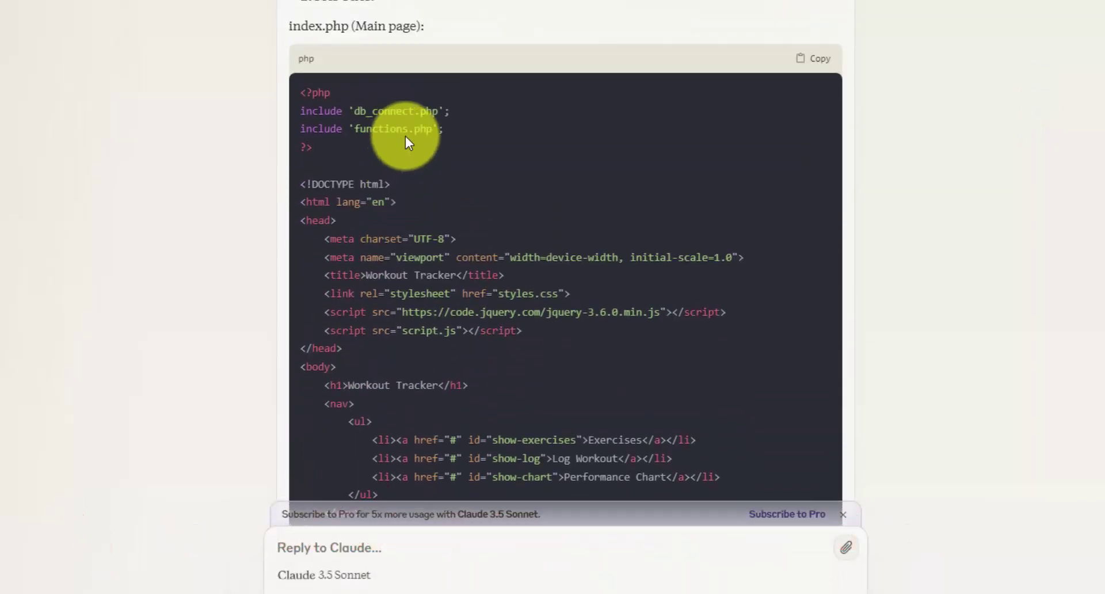
{"action": "double_click", "coordinate": [290, 26]}
{"action": "left_click", "coordinate": [352, 26]}
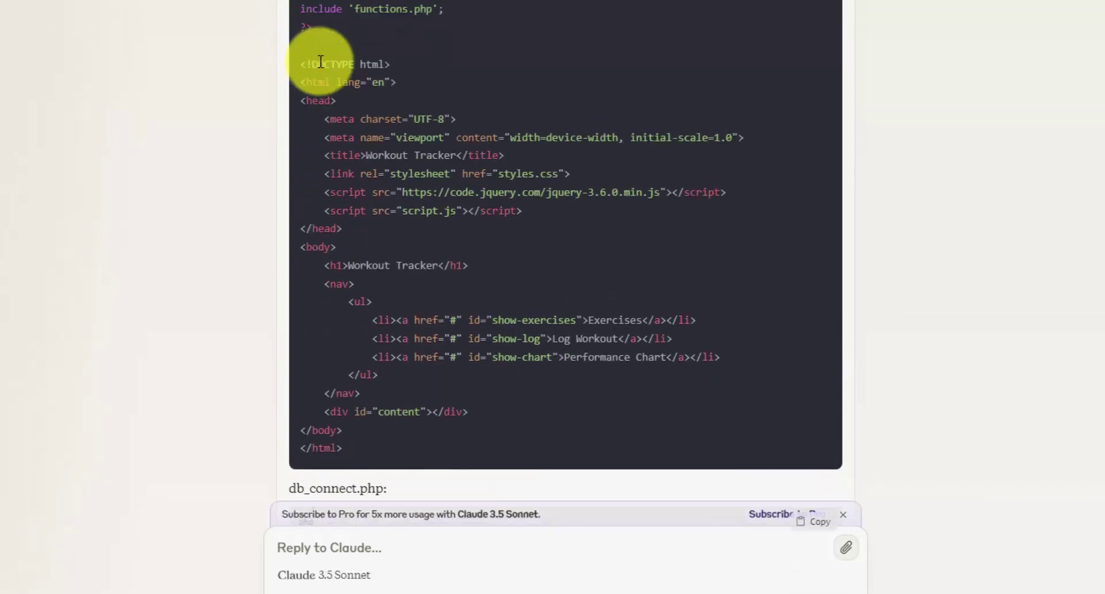
{"action": "left_click_drag", "start_coordinate": [299, 21], "coordinate": [444, 39]}
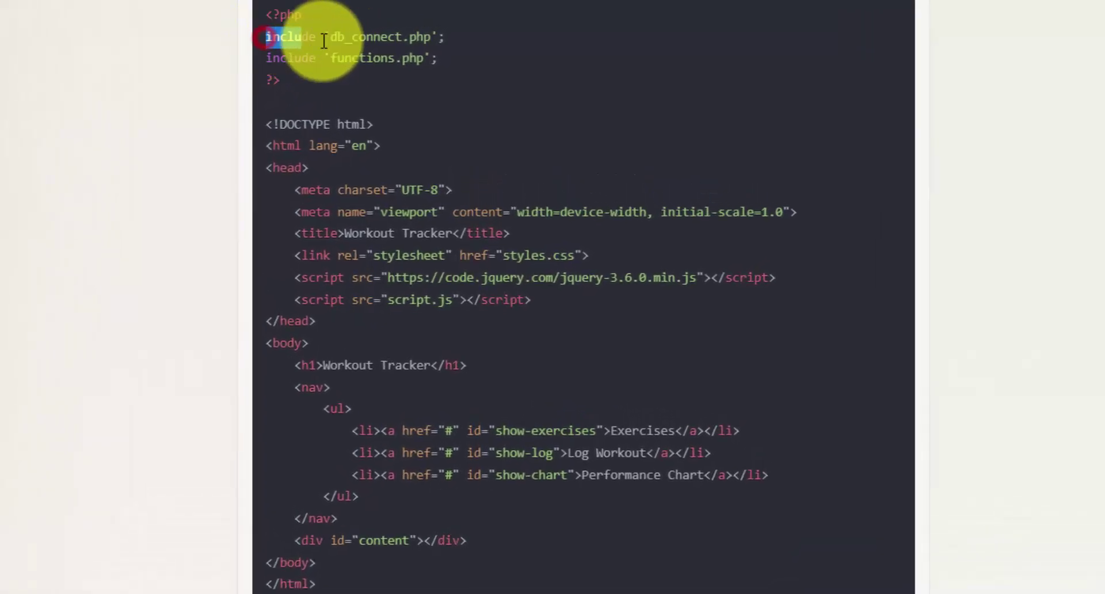
{"action": "double_click", "coordinate": [349, 36]}
{"action": "left_click", "coordinate": [359, 37]}
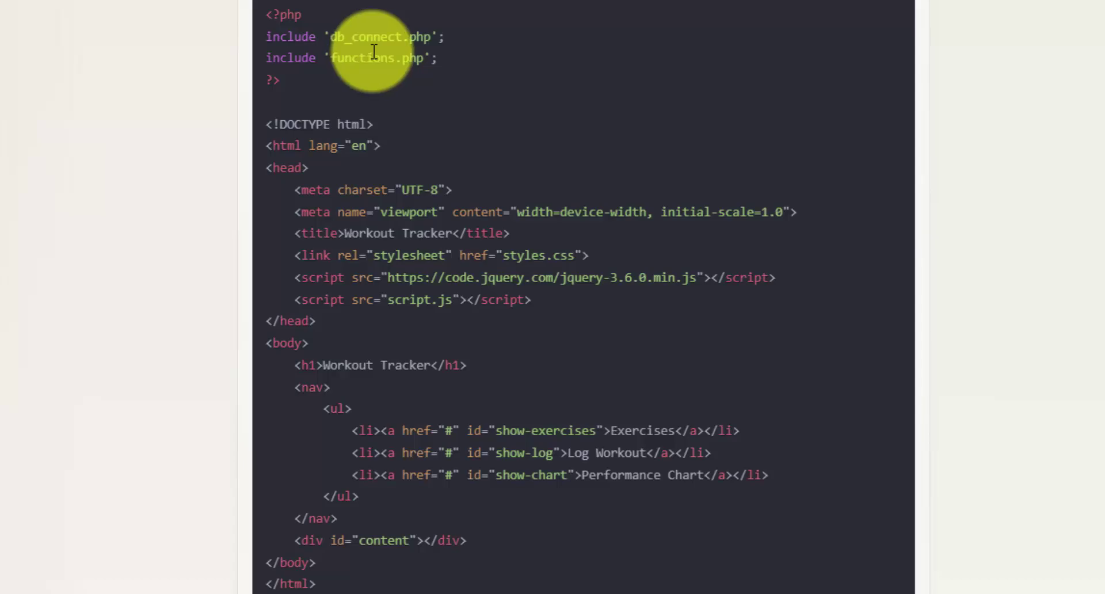
{"action": "scroll", "coordinate": [374, 51], "scroll_direction": "down", "scroll_amount": 2}
{"action": "left_click_drag", "start_coordinate": [320, 470], "coordinate": [272, 248]}
{"action": "left_click", "coordinate": [308, 276]}
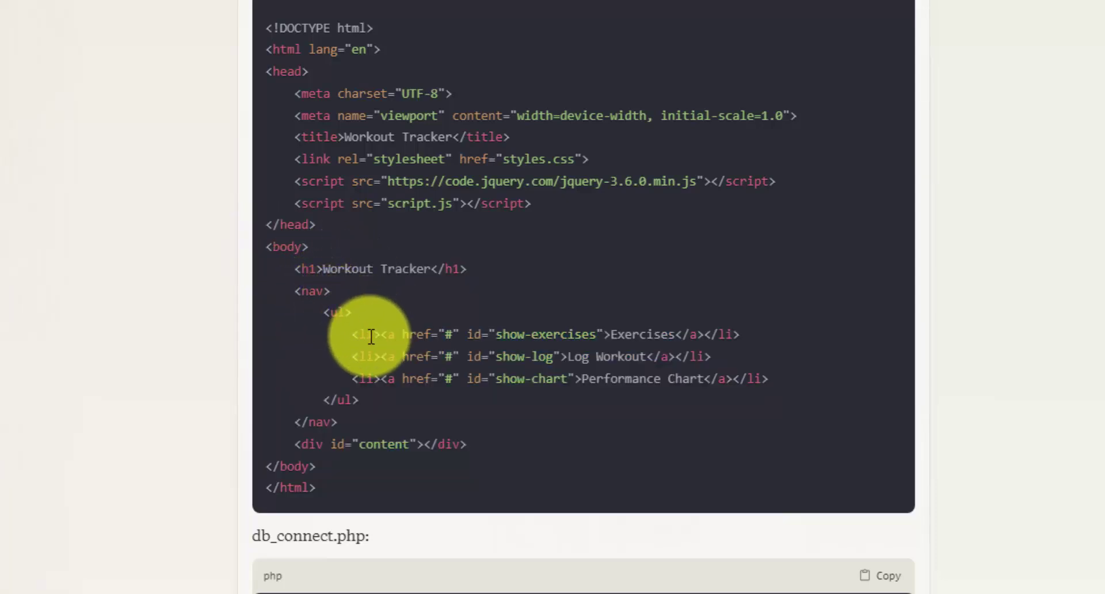
{"action": "left_click_drag", "start_coordinate": [498, 337], "coordinate": [594, 333]}
{"action": "left_click", "coordinate": [596, 332]}
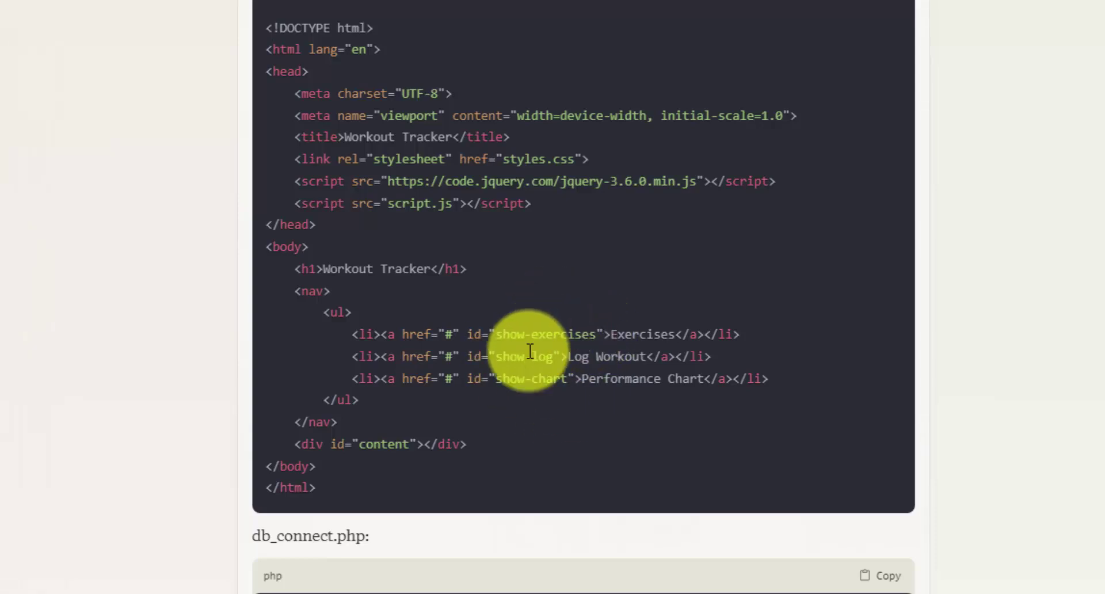
{"action": "left_click_drag", "start_coordinate": [475, 447], "coordinate": [295, 452]}
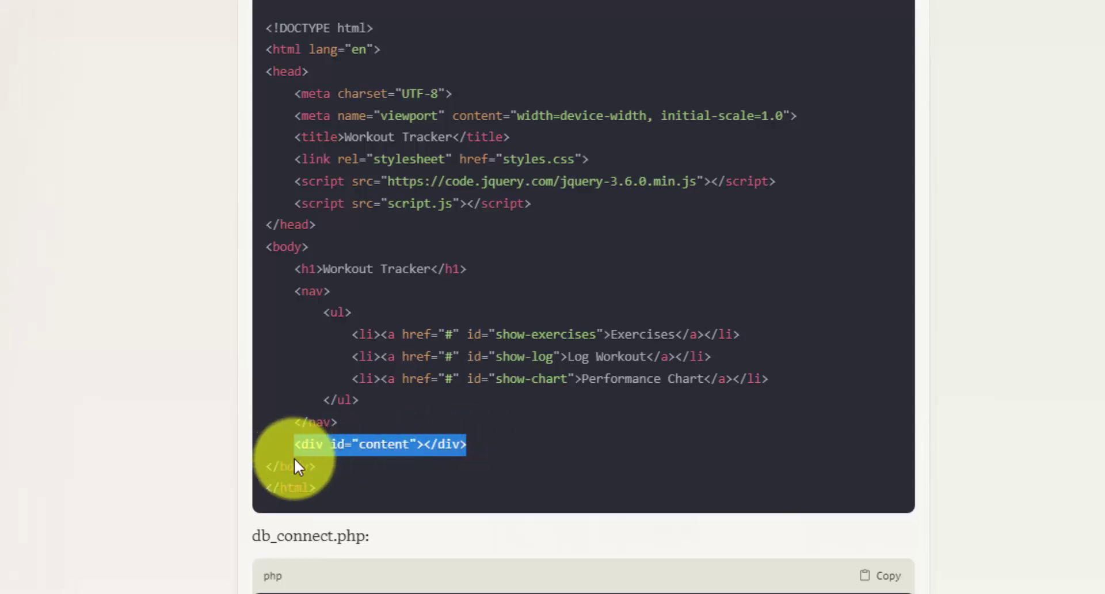
{"action": "scroll", "coordinate": [382, 424], "scroll_direction": "down", "scroll_amount": 8}
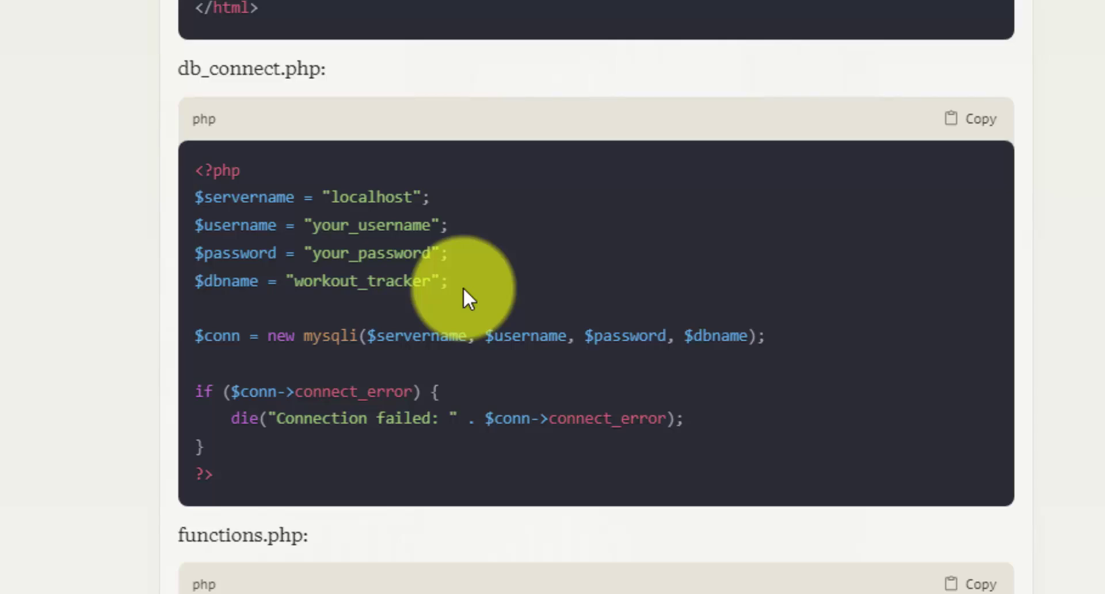
{"action": "scroll", "coordinate": [463, 289], "scroll_direction": "down", "scroll_amount": 10}
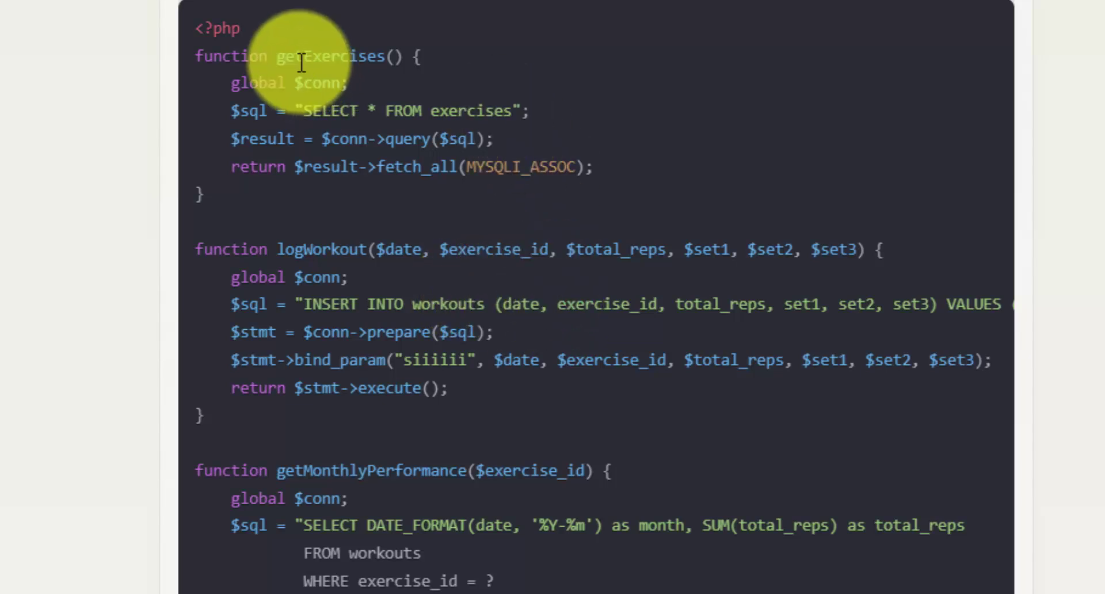
{"action": "left_click", "coordinate": [279, 56]}
{"action": "left_click_drag", "start_coordinate": [278, 56], "coordinate": [384, 56]}
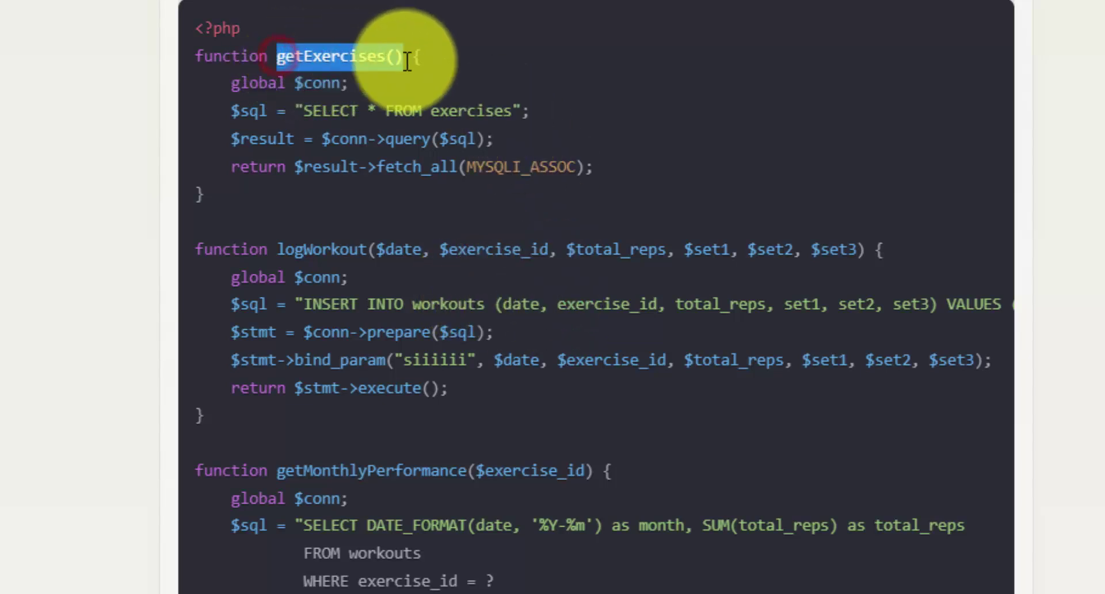
{"action": "left_click", "coordinate": [400, 54]}
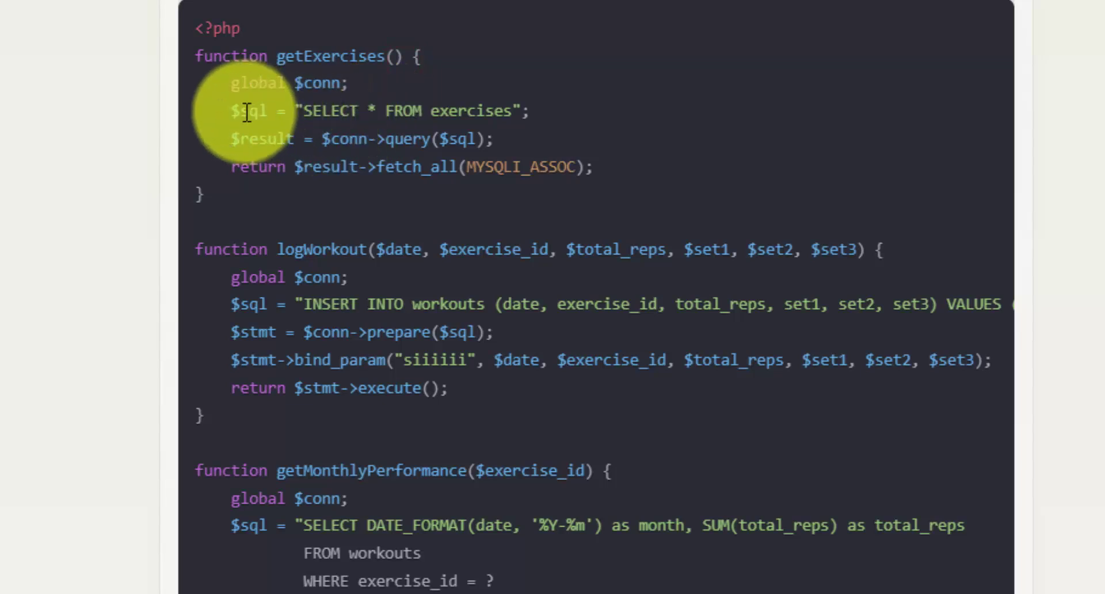
{"action": "left_click_drag", "start_coordinate": [230, 110], "coordinate": [493, 108]}
{"action": "left_click", "coordinate": [489, 108]}
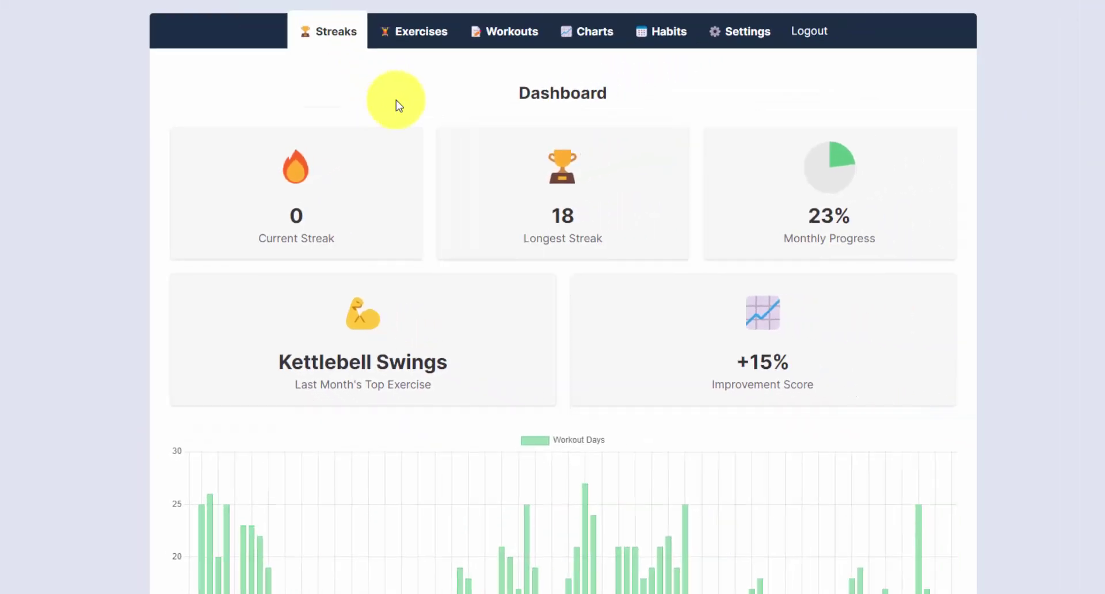
{"action": "left_click", "coordinate": [409, 26]}
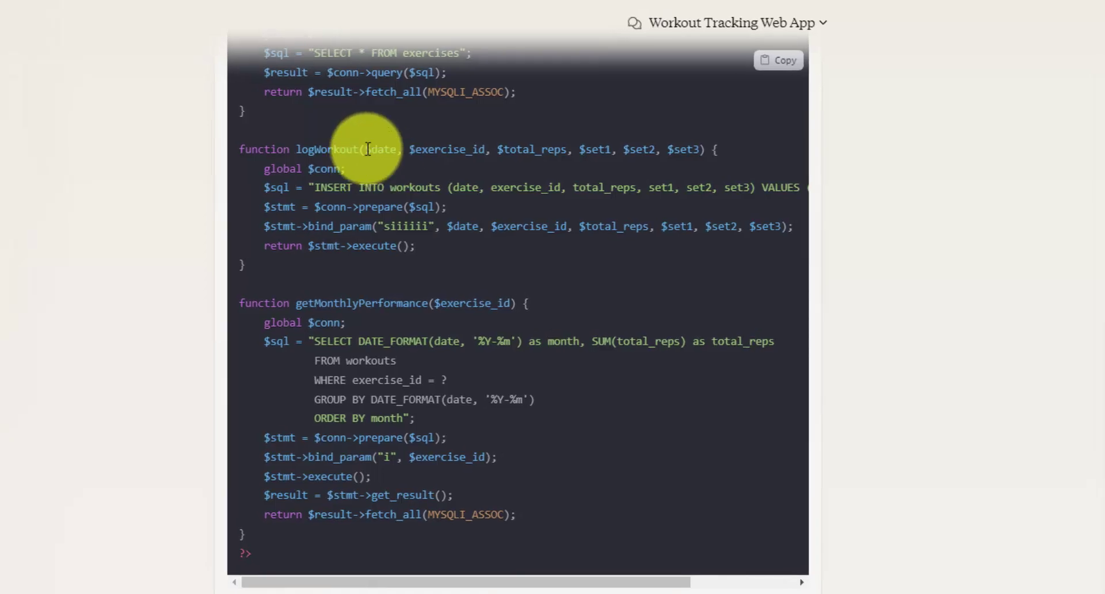
{"action": "double_click", "coordinate": [394, 149]}
{"action": "left_click", "coordinate": [446, 153]}
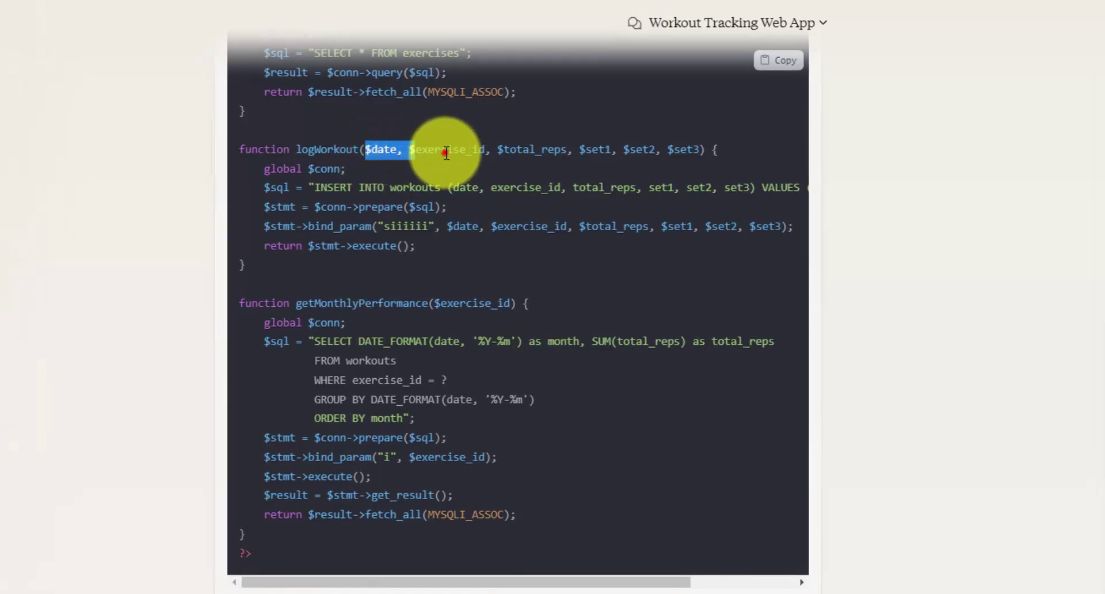
{"action": "double_click", "coordinate": [532, 149]}
{"action": "double_click", "coordinate": [599, 151]}
{"action": "double_click", "coordinate": [644, 150]}
{"action": "double_click", "coordinate": [687, 151]}
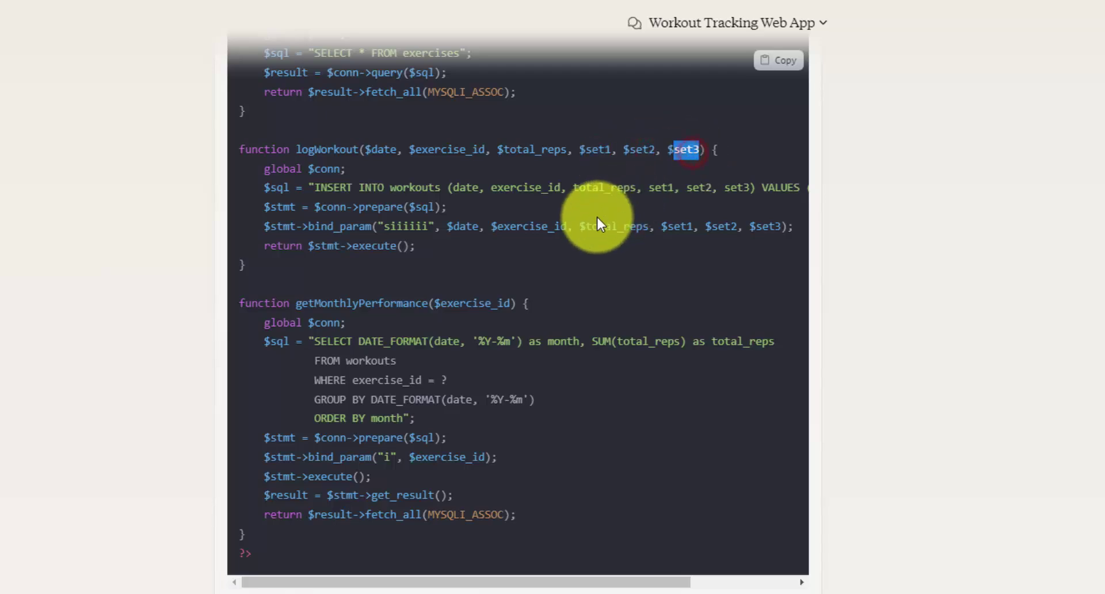
{"action": "scroll", "coordinate": [300, 390], "scroll_direction": "up", "scroll_amount": 2}
{"action": "left_click_drag", "start_coordinate": [297, 388], "coordinate": [429, 386]}
{"action": "left_click", "coordinate": [429, 387]}
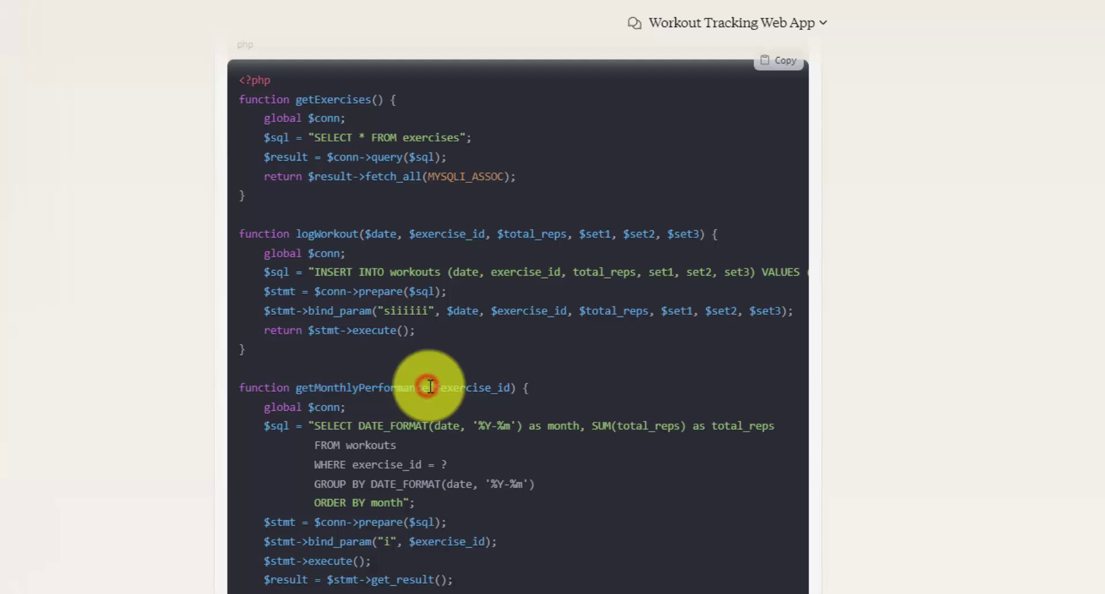
Step: Show the Workouts spreadsheet's Month sheet chart, then highlight the $exercise_id parameter in Claude's code
{"action": "left_click", "coordinate": [708, 9]}
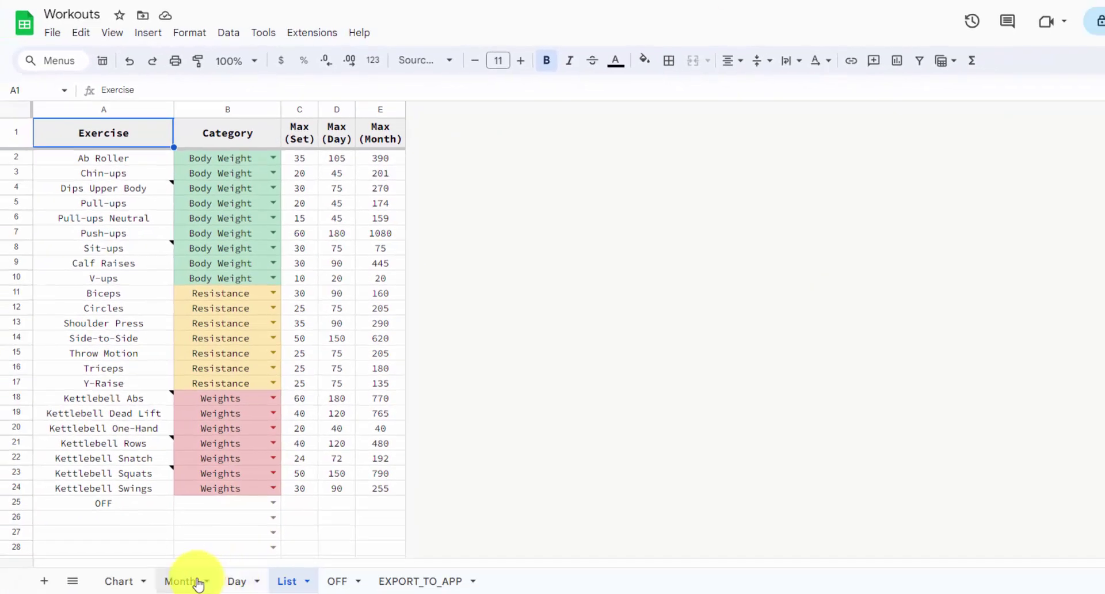
{"action": "left_click", "coordinate": [190, 582]}
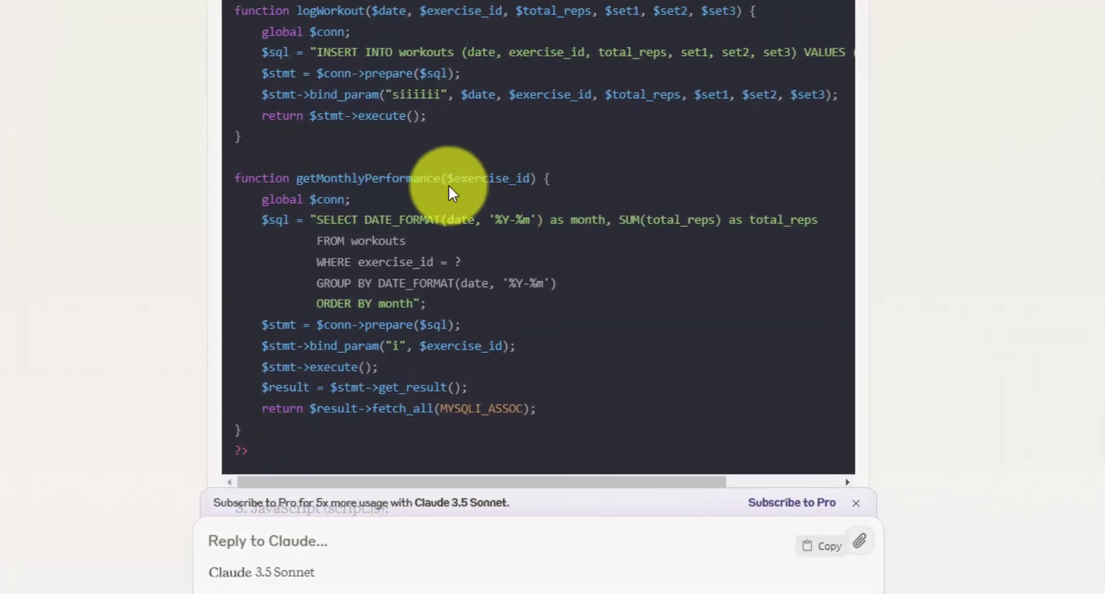
{"action": "left_click_drag", "start_coordinate": [426, 179], "coordinate": [457, 179]}
{"action": "left_click_drag", "start_coordinate": [494, 141], "coordinate": [545, 141]}
{"action": "left_click", "coordinate": [526, 140]}
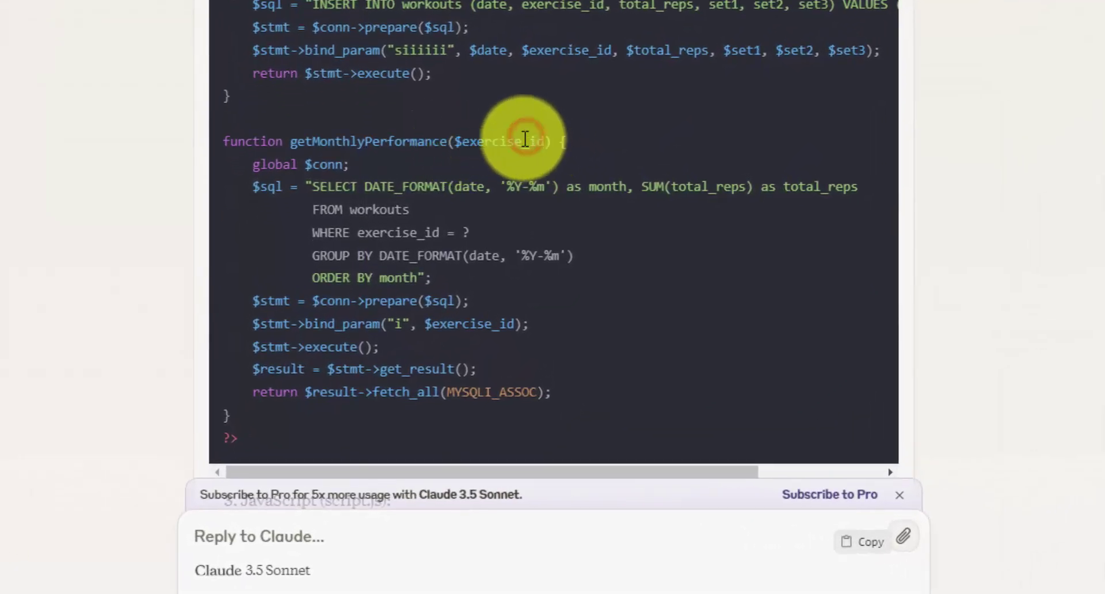
{"action": "left_click_drag", "start_coordinate": [312, 186], "coordinate": [417, 277]}
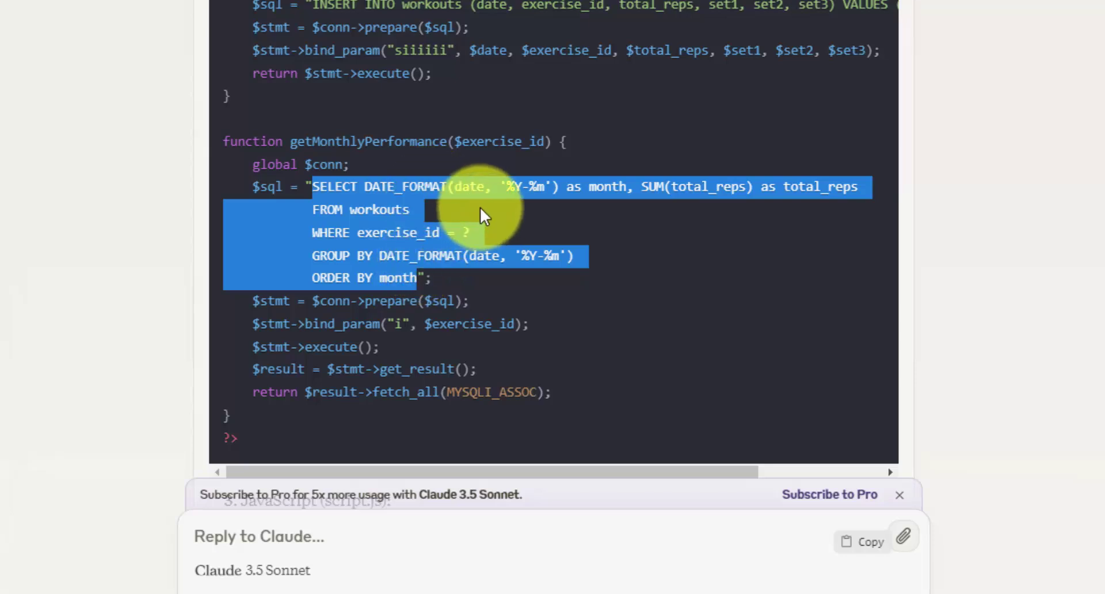
{"action": "left_click", "coordinate": [401, 211]}
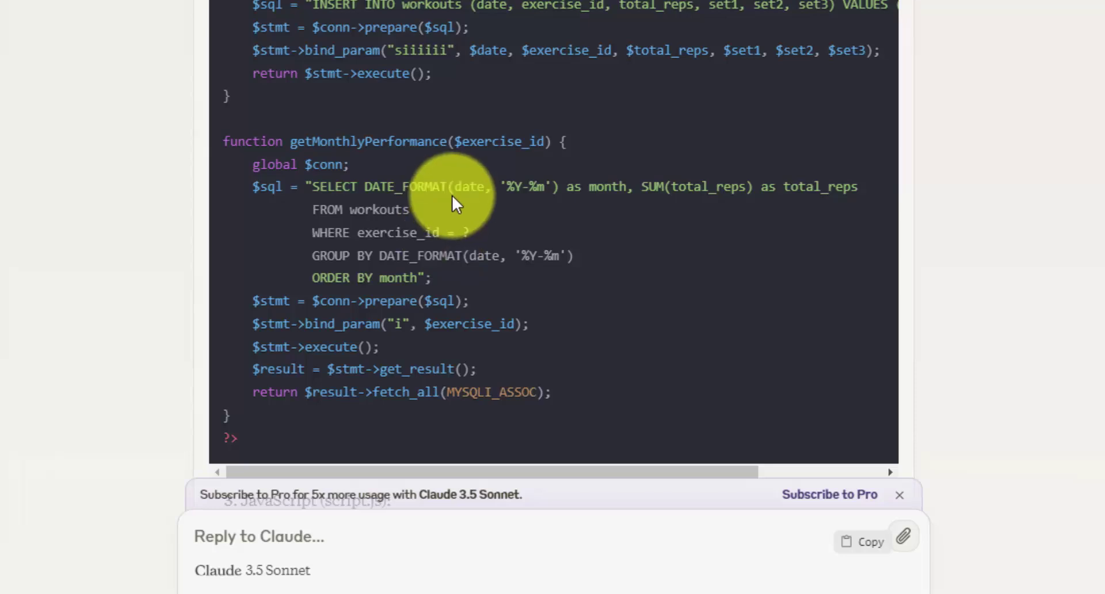
{"action": "scroll", "coordinate": [437, 230], "scroll_direction": "down", "scroll_amount": 2}
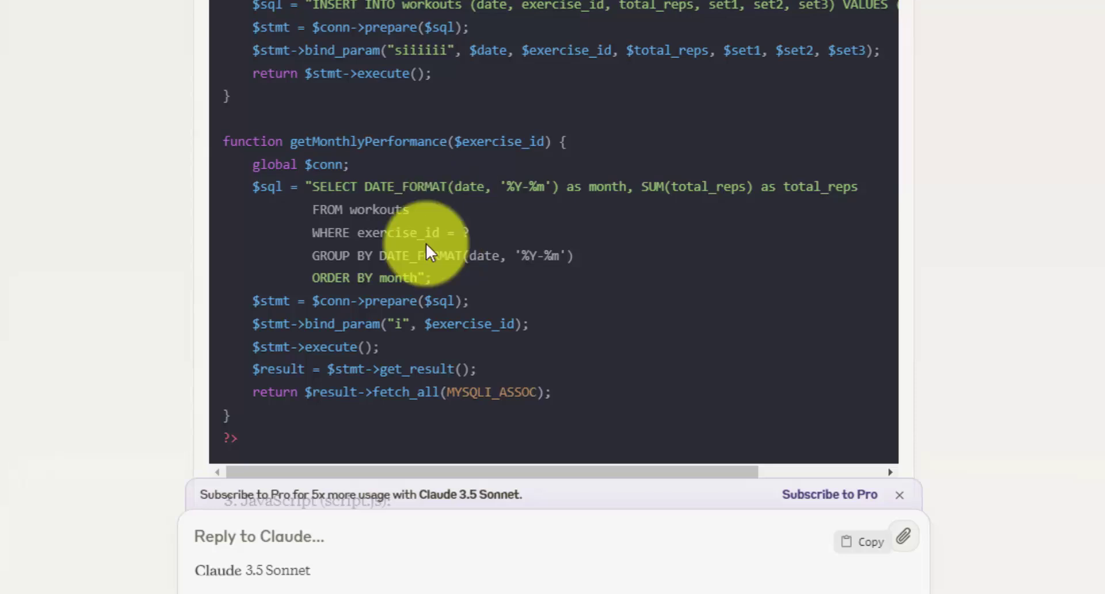
{"action": "scroll", "coordinate": [442, 246], "scroll_direction": "up", "scroll_amount": 2}
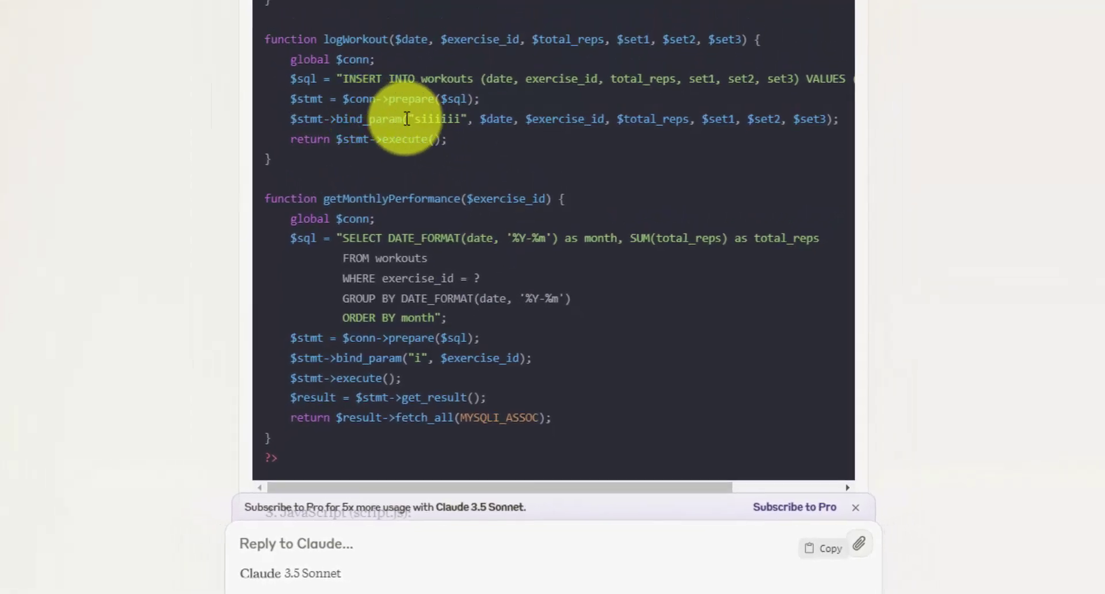
{"action": "left_click_drag", "start_coordinate": [336, 118], "coordinate": [406, 118]}
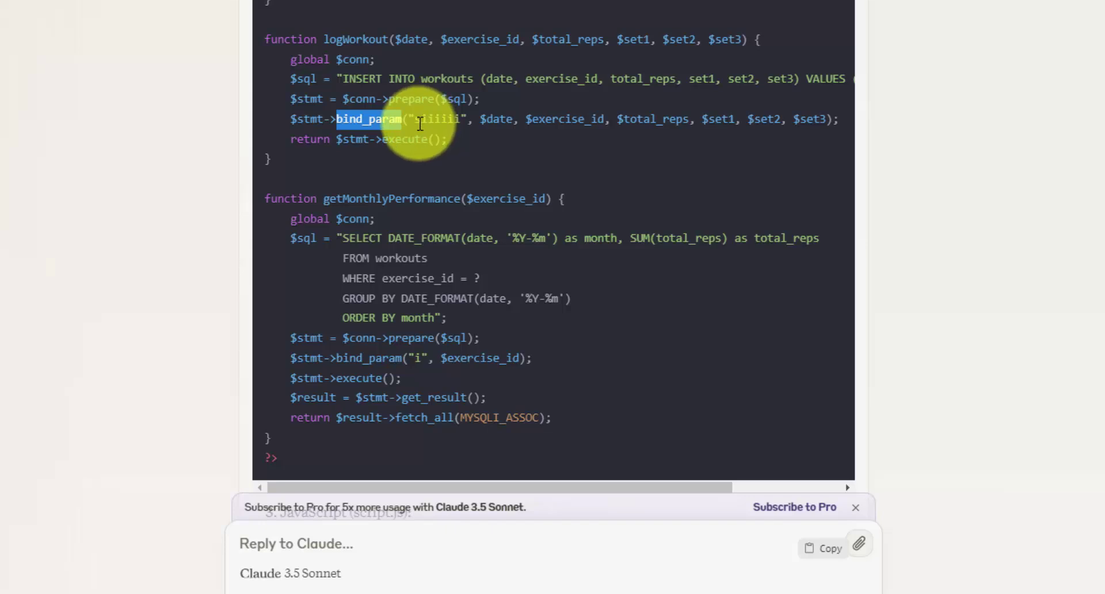
{"action": "left_click", "coordinate": [423, 121]}
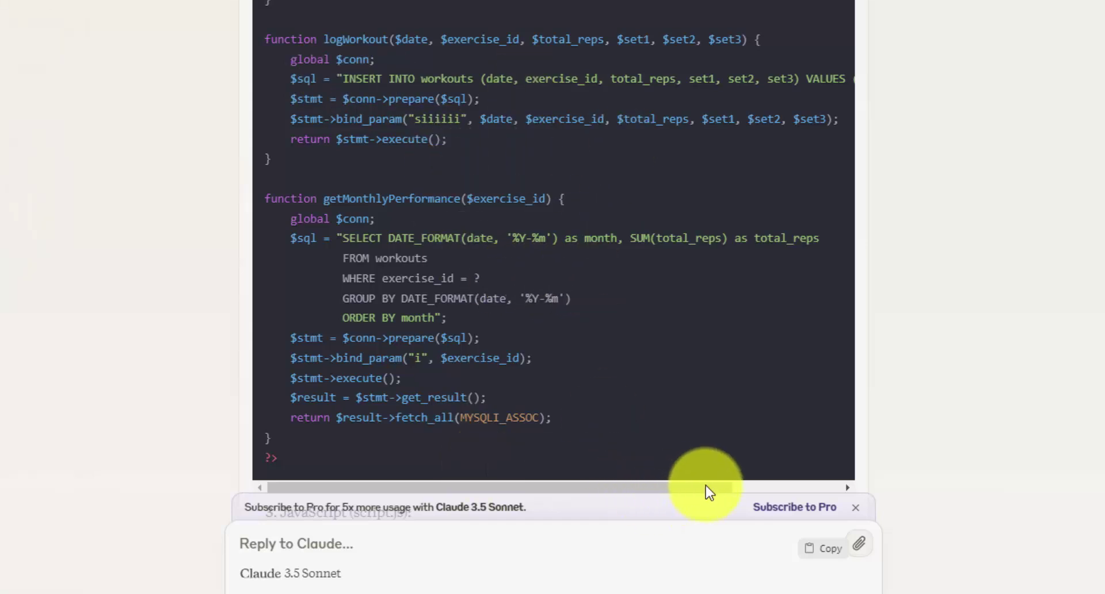
{"action": "scroll", "coordinate": [685, 431], "scroll_direction": "up", "scroll_amount": 1}
{"action": "left_click_drag", "start_coordinate": [683, 522], "coordinate": [784, 523]}
{"action": "scroll", "coordinate": [709, 173], "scroll_direction": "up", "scroll_amount": 2}
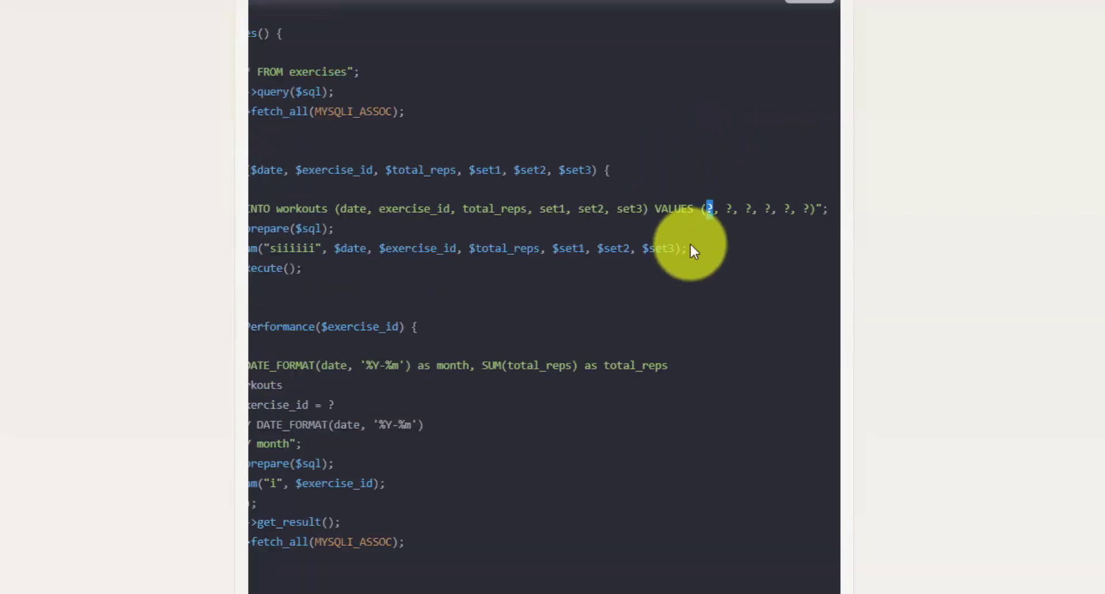
{"action": "double_click", "coordinate": [709, 209]}
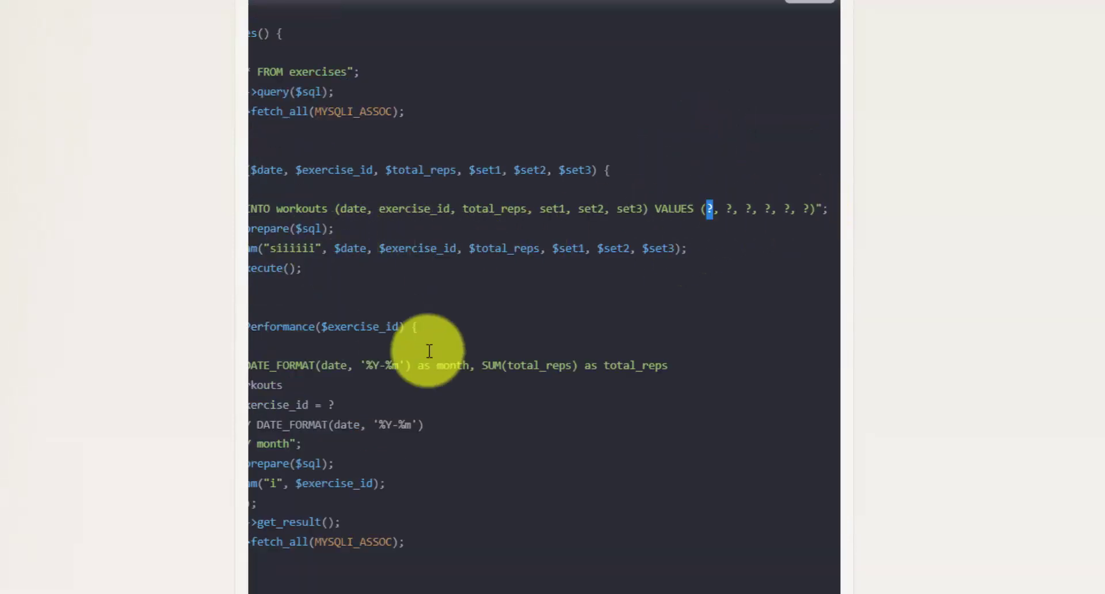
{"action": "scroll", "coordinate": [624, 518], "scroll_direction": "down", "scroll_amount": 2}
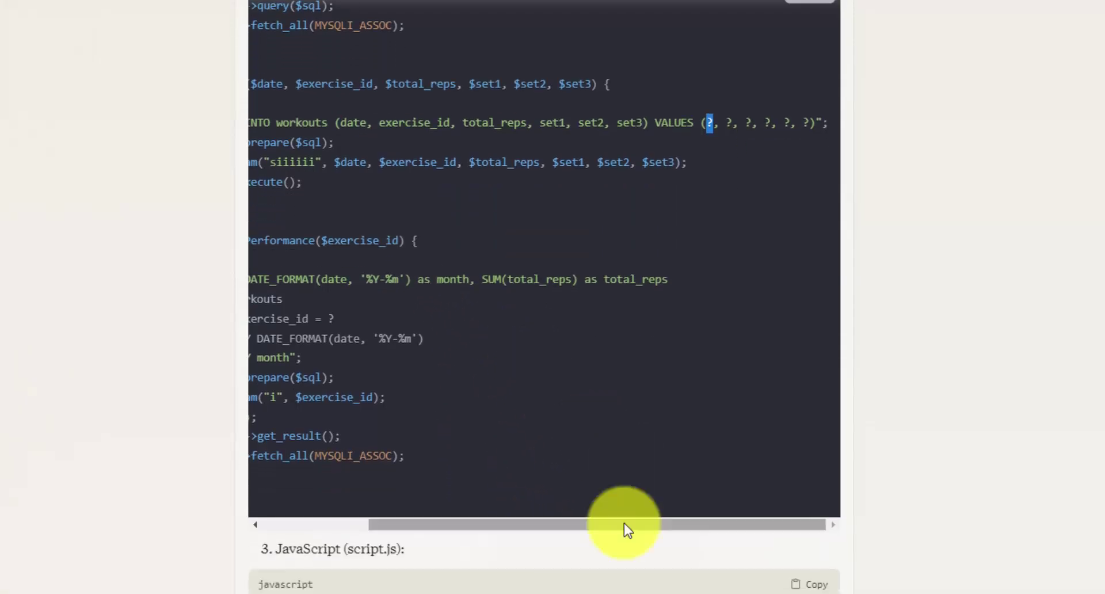
{"action": "left_click_drag", "start_coordinate": [624, 524], "coordinate": [516, 524]}
{"action": "left_click", "coordinate": [424, 163]}
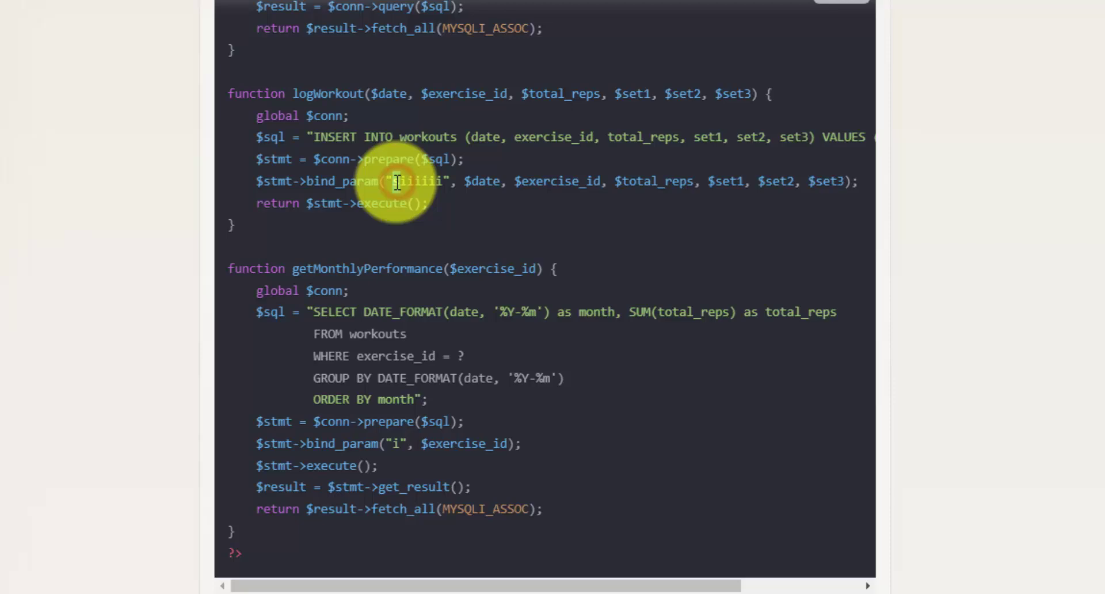
{"action": "double_click", "coordinate": [483, 181]}
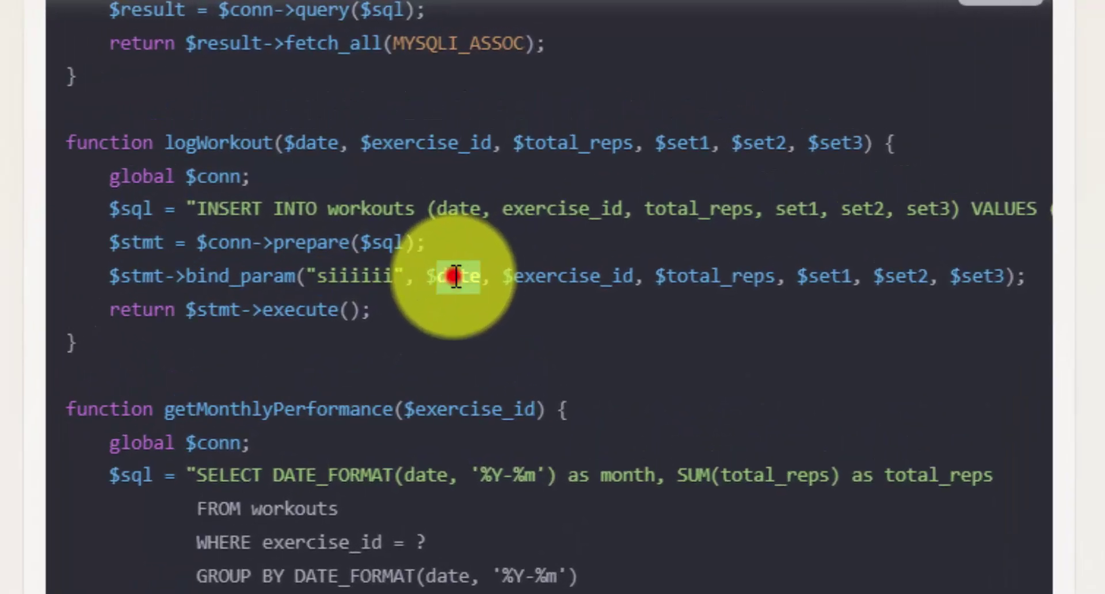
{"action": "left_click", "coordinate": [331, 275]}
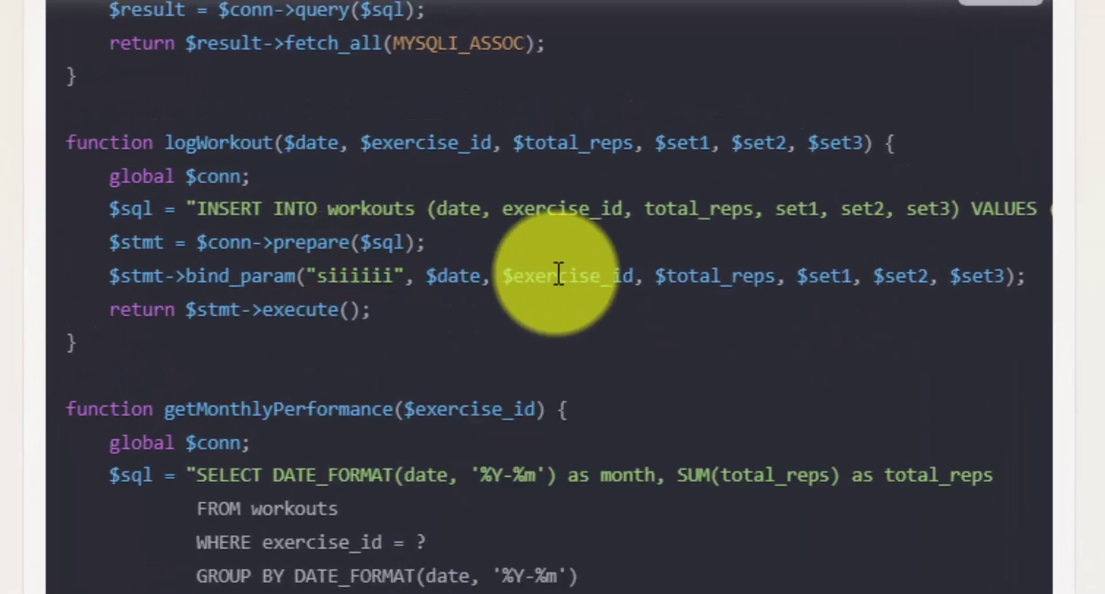
{"action": "double_click", "coordinate": [557, 272]}
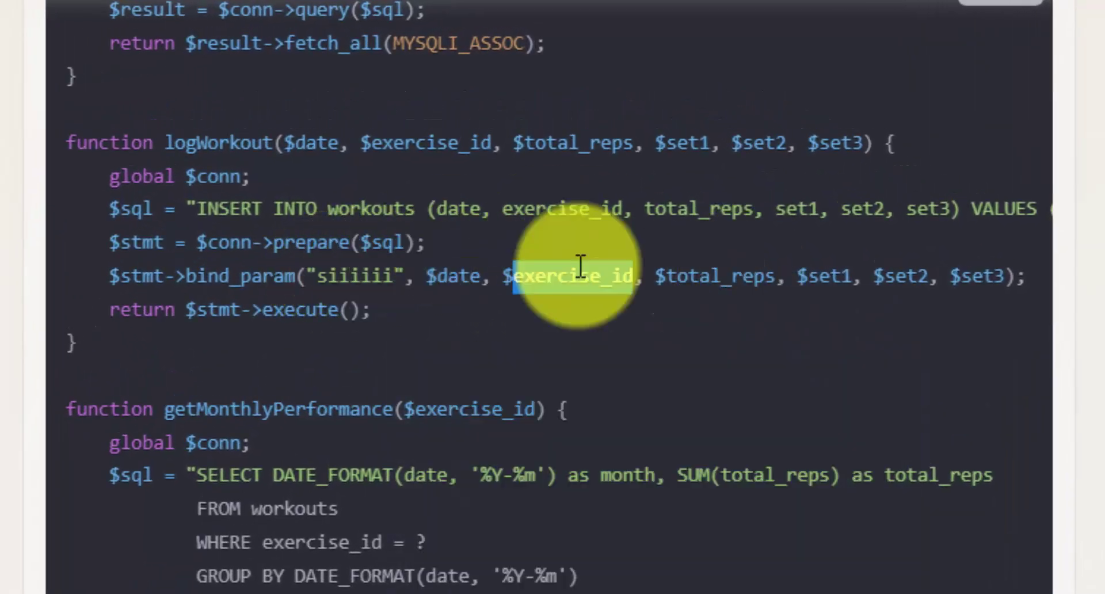
{"action": "left_click", "coordinate": [355, 283]}
{"action": "double_click", "coordinate": [358, 277]}
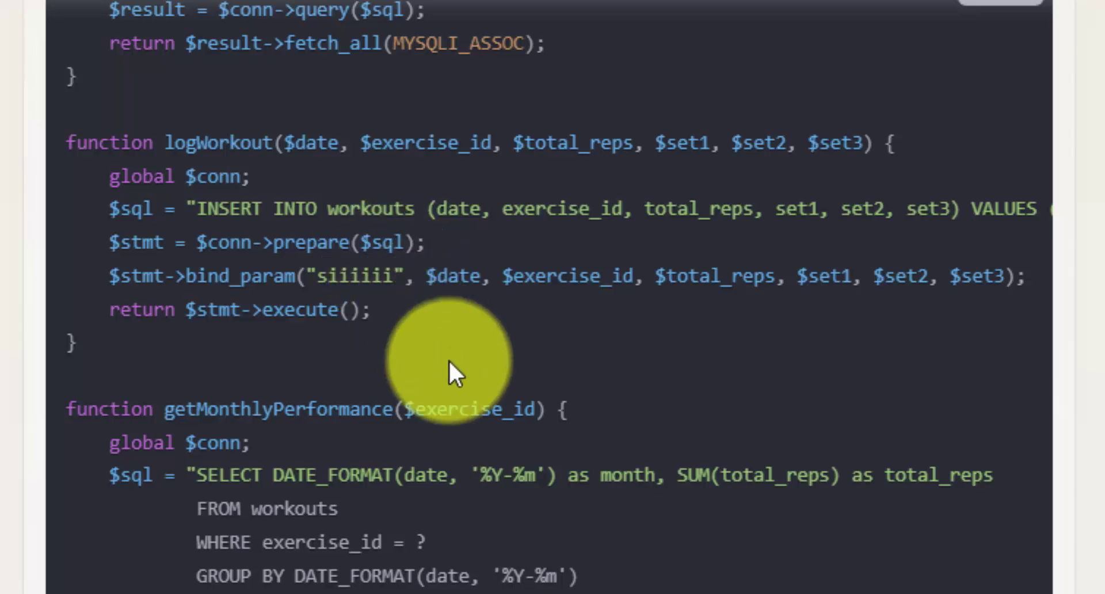
{"action": "scroll", "coordinate": [530, 271], "scroll_direction": "down", "scroll_amount": 10}
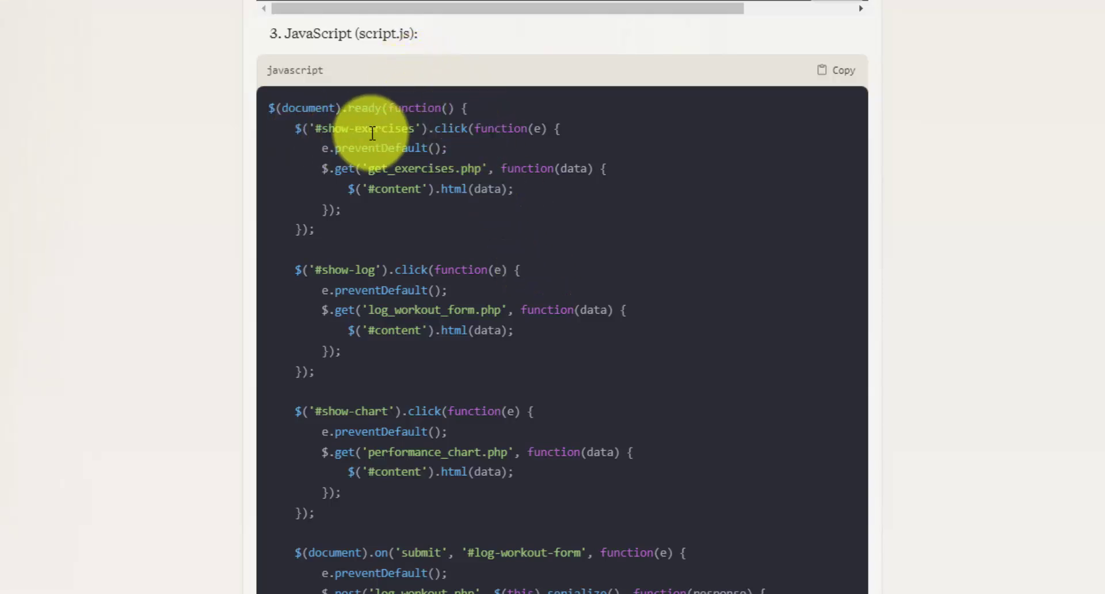
{"action": "left_click_drag", "start_coordinate": [313, 128], "coordinate": [415, 127]}
{"action": "left_click", "coordinate": [415, 128]}
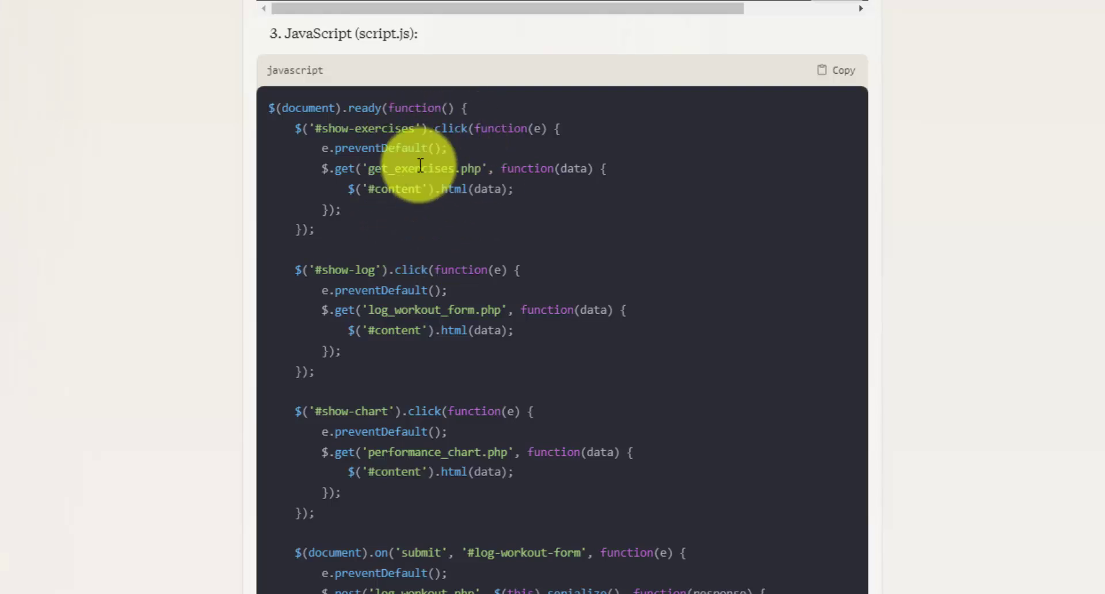
{"action": "left_click_drag", "start_coordinate": [328, 268], "coordinate": [380, 271]}
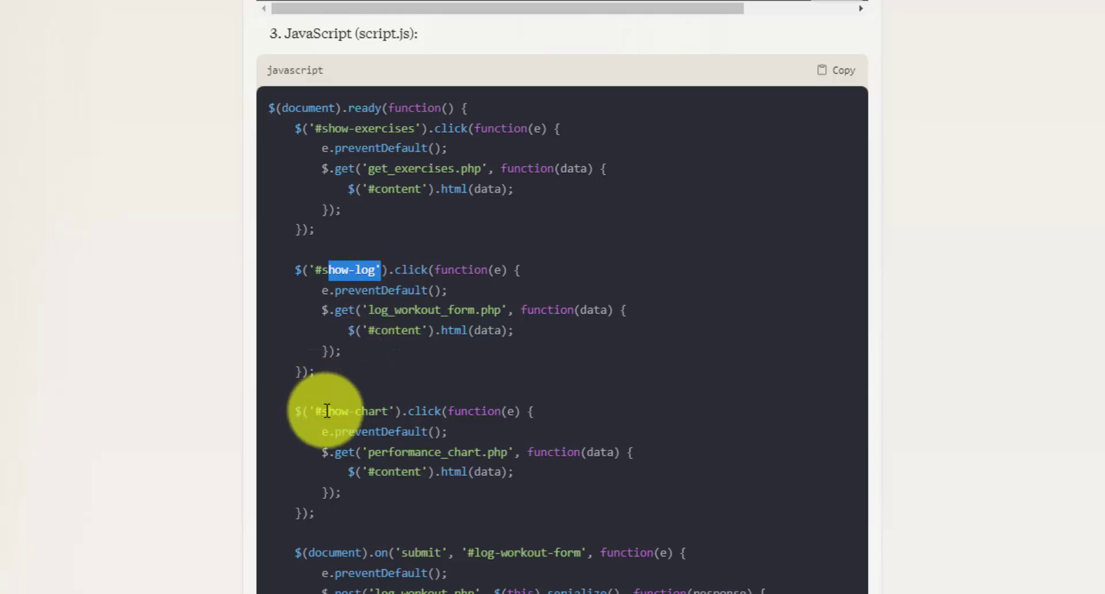
{"action": "left_click_drag", "start_coordinate": [320, 413], "coordinate": [371, 414]}
{"action": "left_click", "coordinate": [371, 414]}
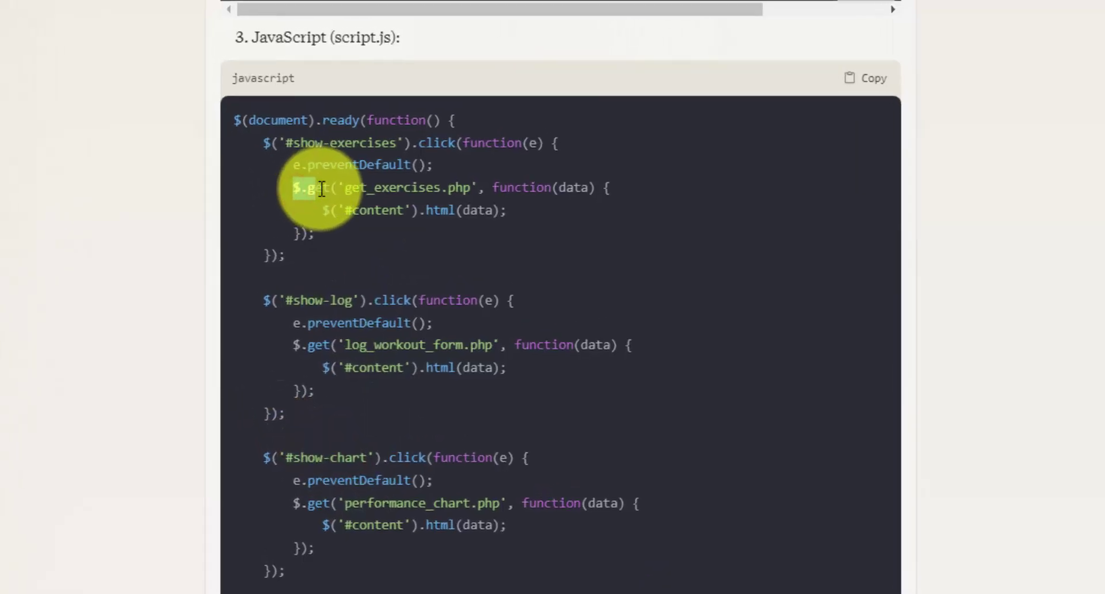
{"action": "left_click_drag", "start_coordinate": [321, 192], "coordinate": [342, 195]}
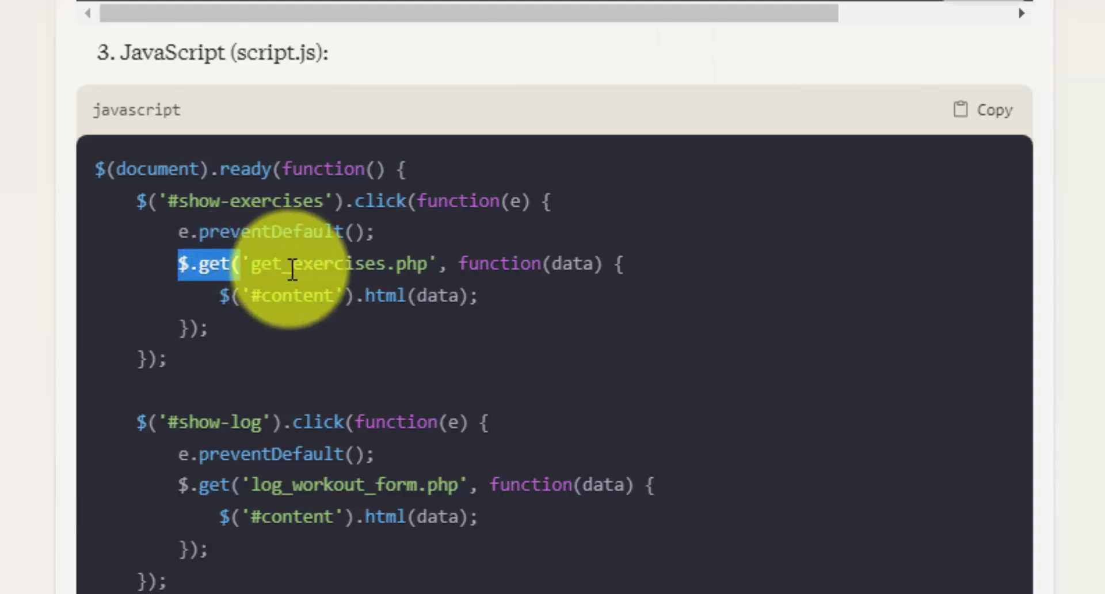
{"action": "left_click_drag", "start_coordinate": [252, 266], "coordinate": [426, 268]}
{"action": "left_click_drag", "start_coordinate": [262, 486], "coordinate": [460, 480]}
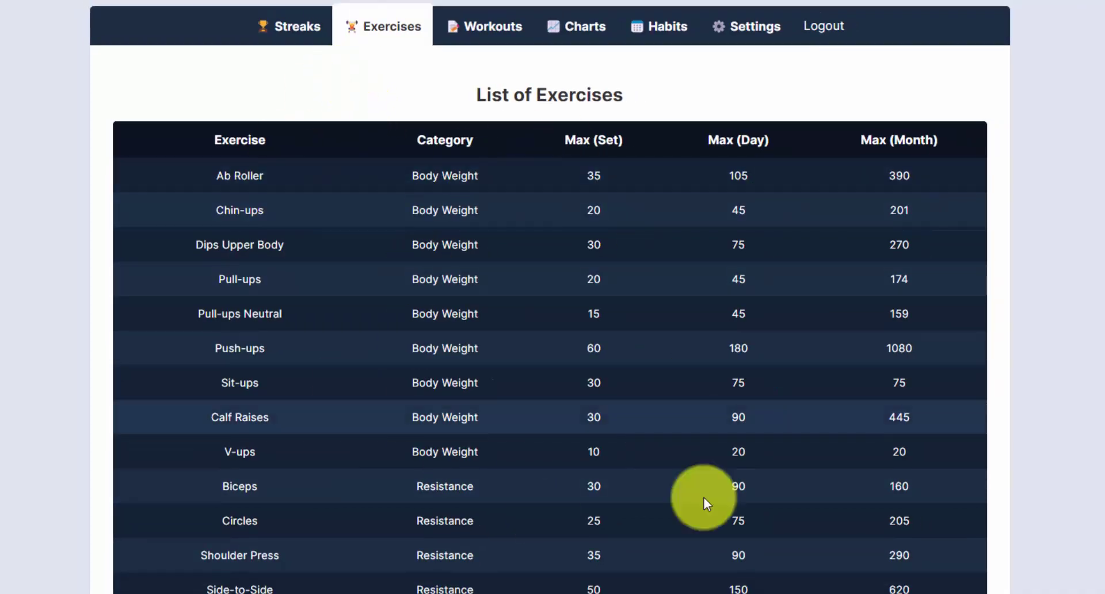
Step: Go back to the Streaks dashboard from the List of Exercises page
{"action": "left_click", "coordinate": [308, 29]}
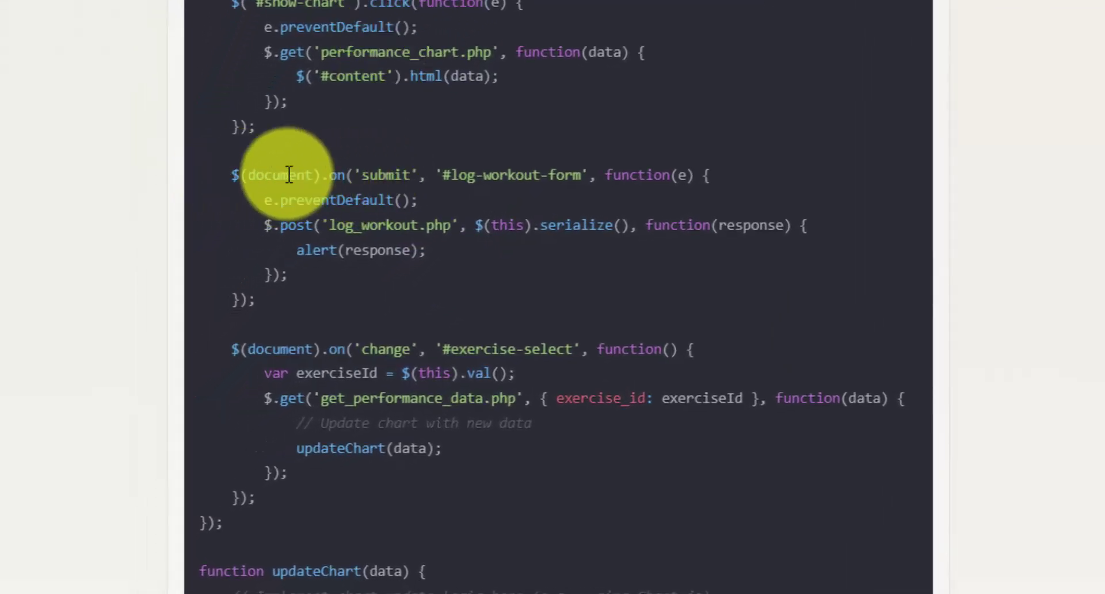
{"action": "double_click", "coordinate": [389, 175]}
{"action": "left_click", "coordinate": [484, 175]}
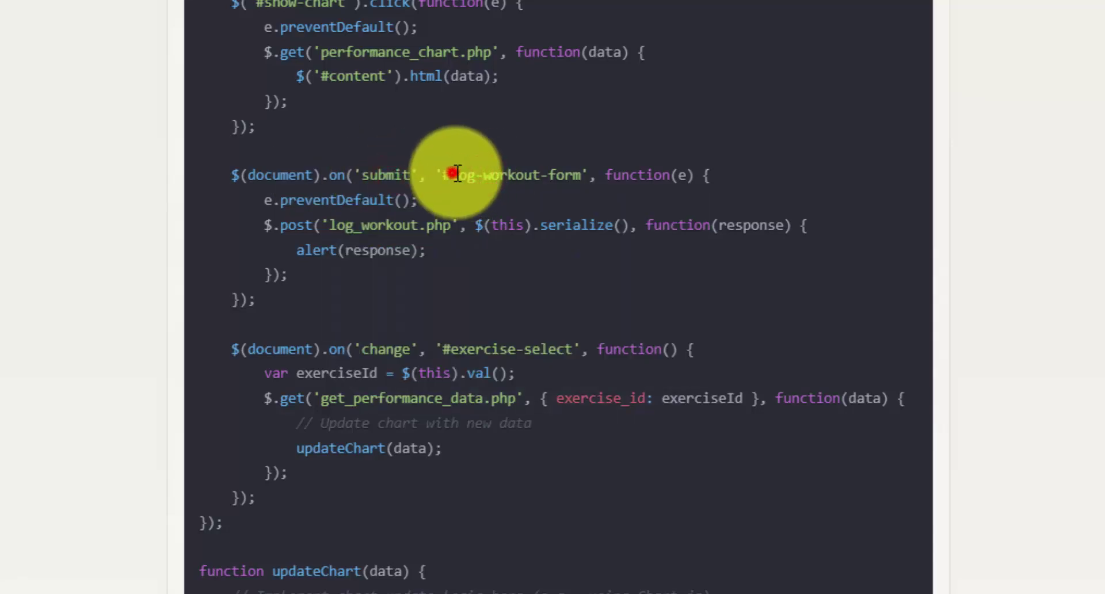
{"action": "left_click_drag", "start_coordinate": [451, 175], "coordinate": [584, 172]}
{"action": "left_click", "coordinate": [582, 171]}
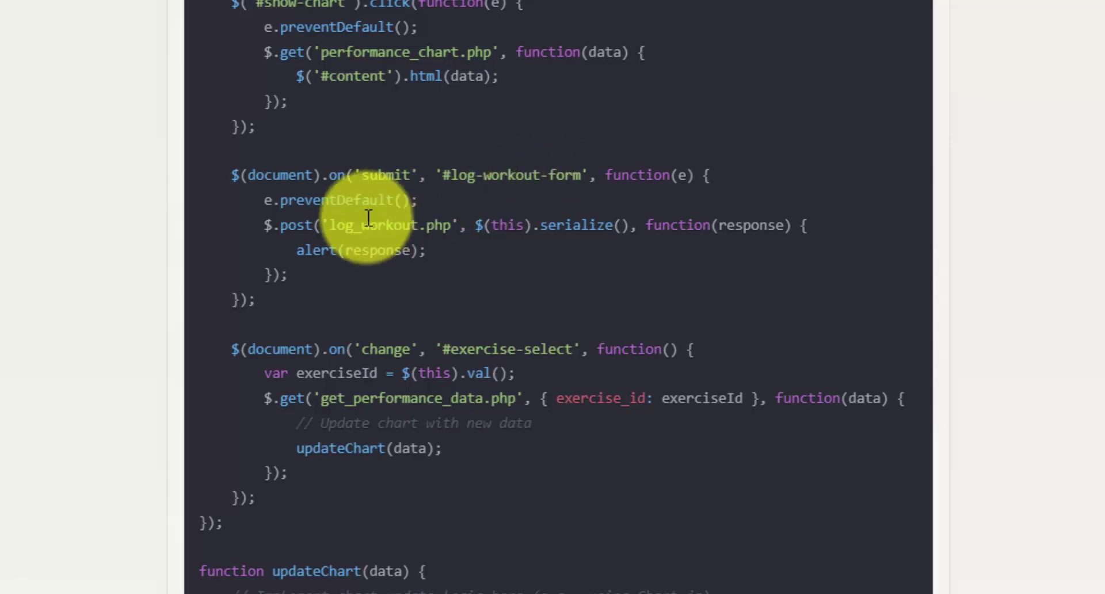
{"action": "double_click", "coordinate": [435, 225]}
{"action": "left_click", "coordinate": [416, 224]}
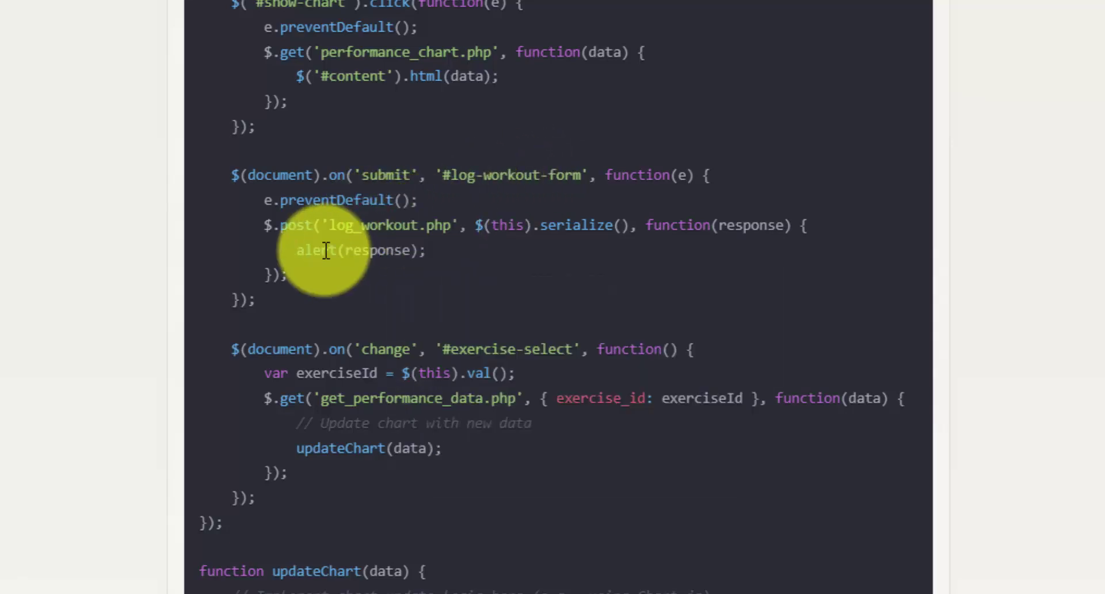
{"action": "left_click_drag", "start_coordinate": [296, 249], "coordinate": [417, 250]}
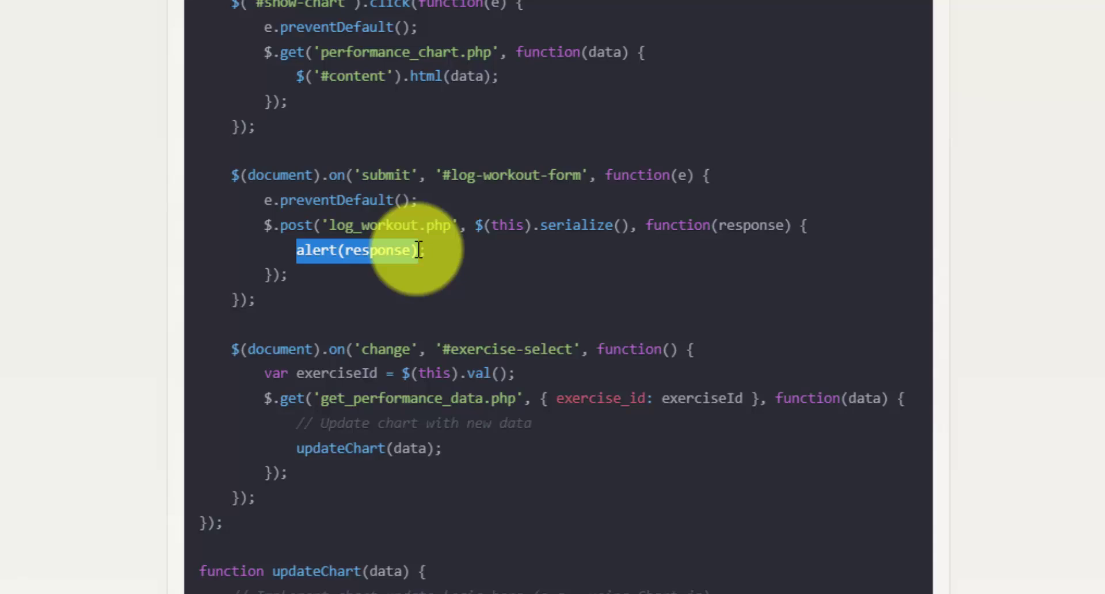
{"action": "left_click", "coordinate": [419, 250]}
{"action": "scroll", "coordinate": [397, 288], "scroll_direction": "down", "scroll_amount": 2}
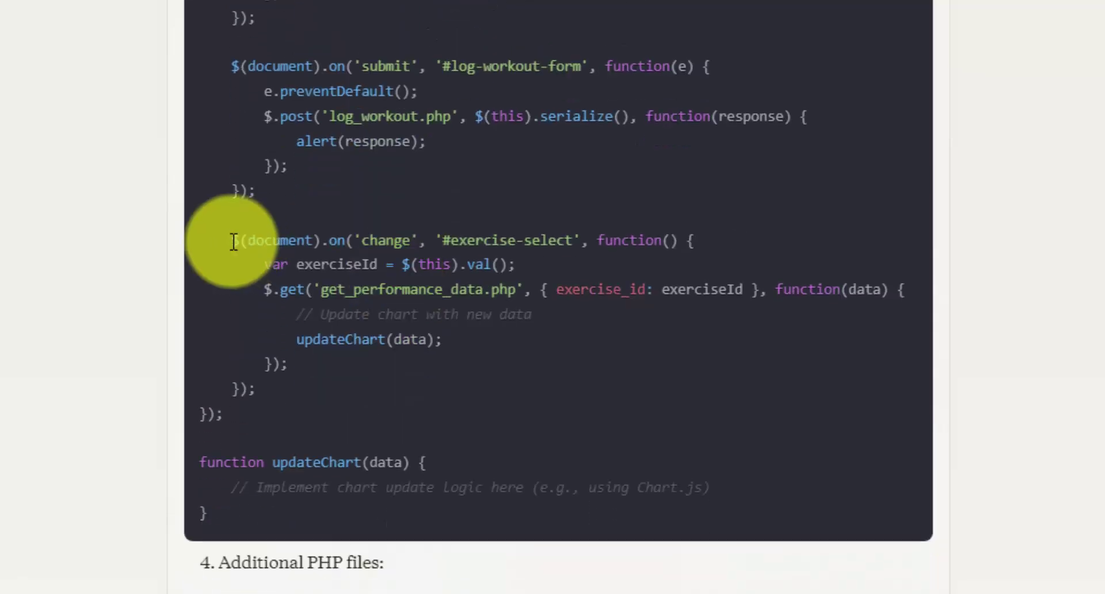
{"action": "left_click_drag", "start_coordinate": [233, 241], "coordinate": [703, 238]}
{"action": "left_click", "coordinate": [705, 237]}
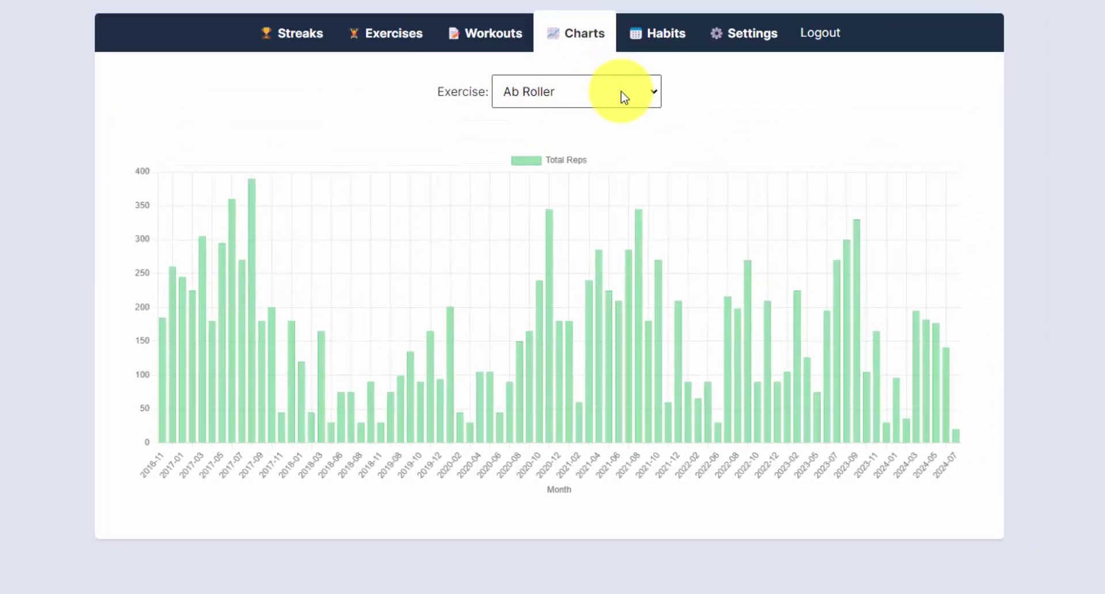
Step: Chart total reps for Sit-ups, then Shoulder Press, and return to Claude's generated code
{"action": "left_click", "coordinate": [762, 6]}
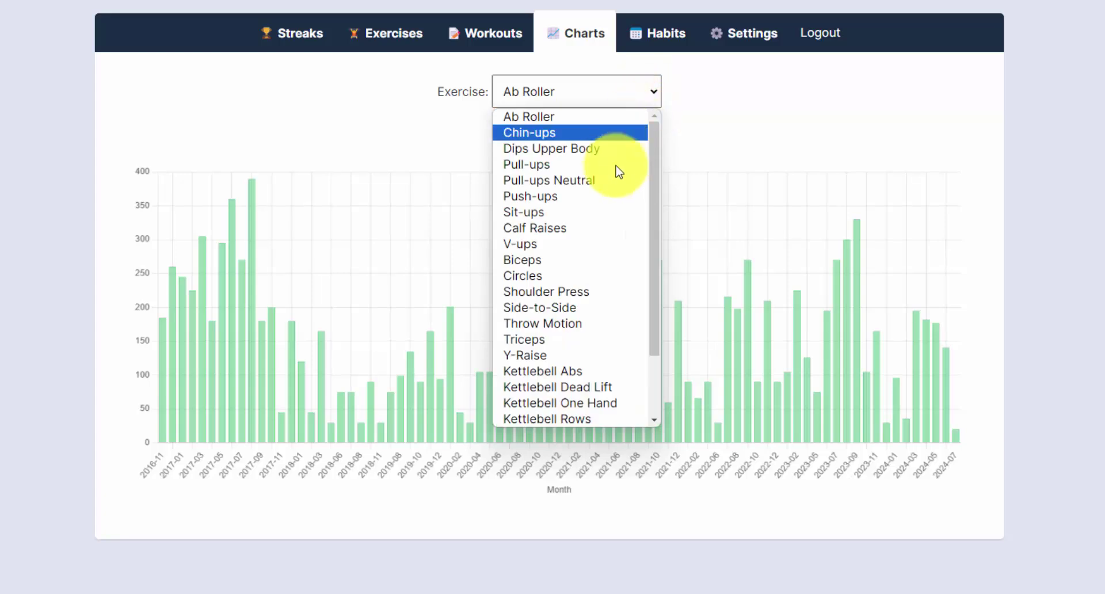
{"action": "left_click", "coordinate": [609, 210]}
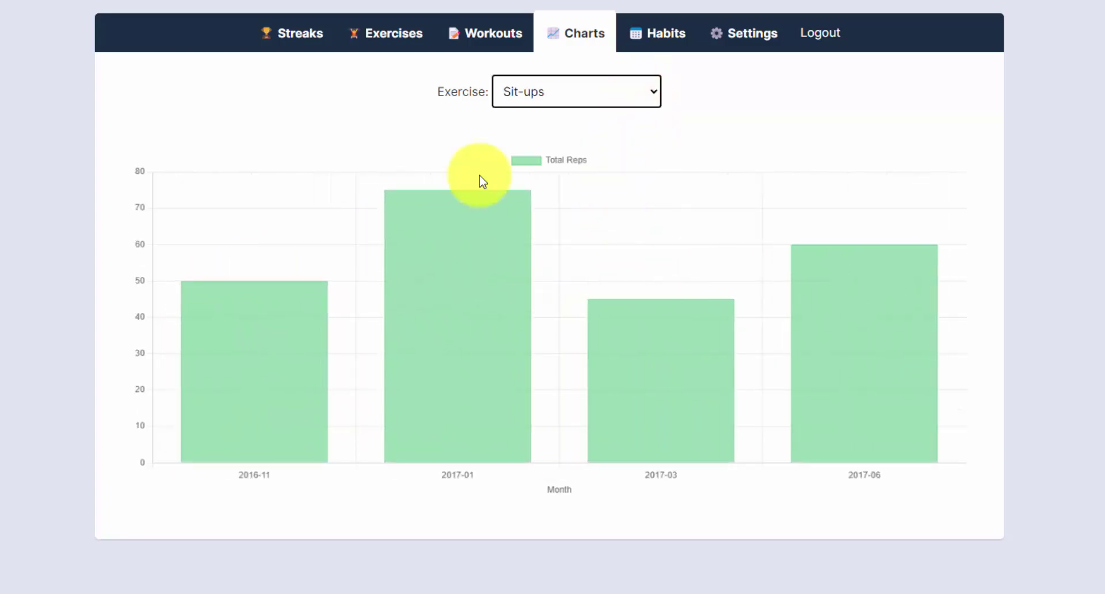
{"action": "left_click", "coordinate": [629, 86]}
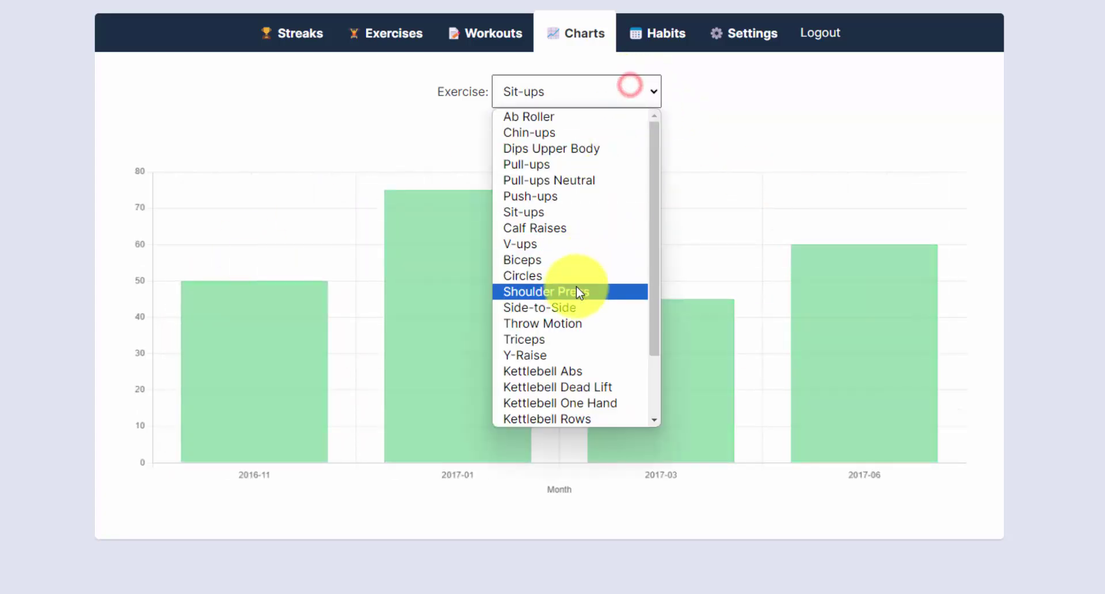
{"action": "left_click", "coordinate": [575, 292]}
{"action": "left_click", "coordinate": [725, 112]}
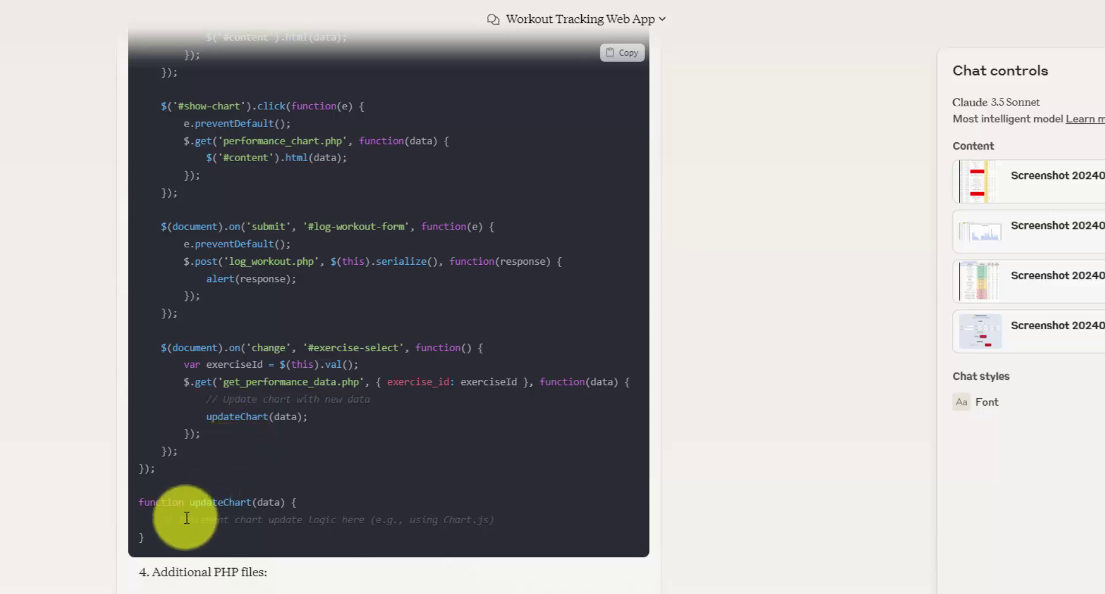
{"action": "left_click_drag", "start_coordinate": [207, 417], "coordinate": [267, 416]}
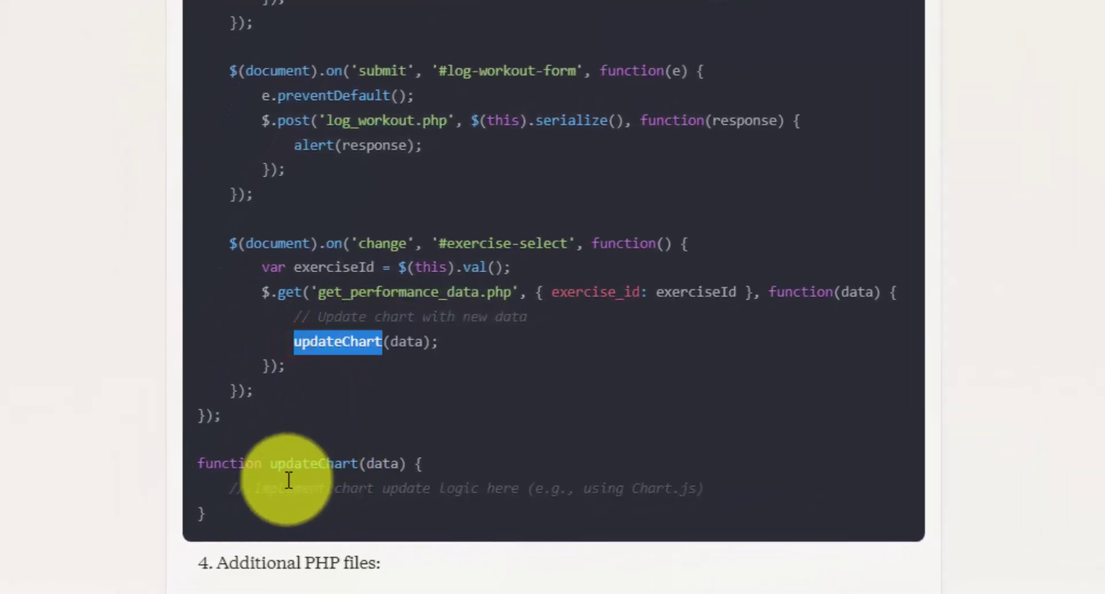
{"action": "left_click_drag", "start_coordinate": [269, 463], "coordinate": [360, 463]}
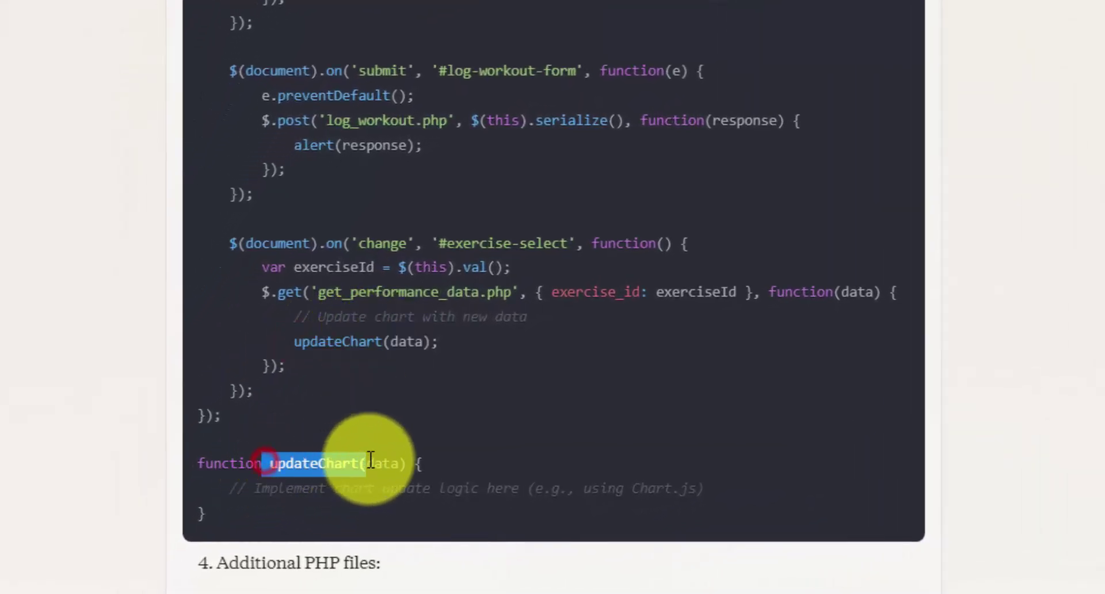
{"action": "left_click_drag", "start_coordinate": [228, 487], "coordinate": [427, 466]}
{"action": "left_click_drag", "start_coordinate": [527, 477], "coordinate": [697, 488]}
{"action": "left_click", "coordinate": [607, 485]}
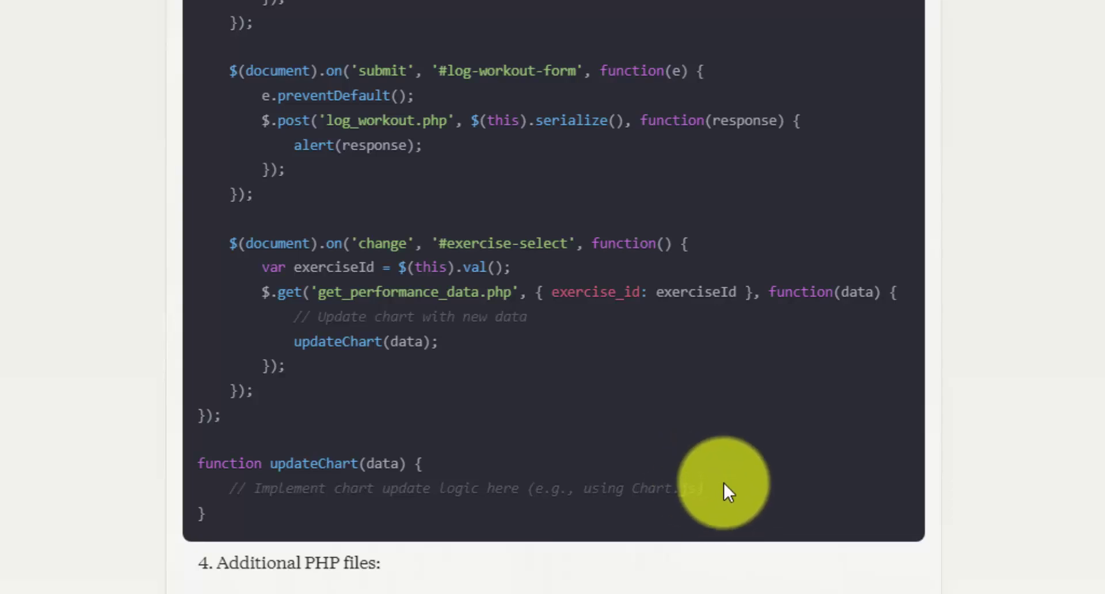
{"action": "scroll", "coordinate": [713, 481], "scroll_direction": "down", "scroll_amount": 9}
Step: Scroll to the get_exercises.php block and highlight its file name
{"action": "scroll", "coordinate": [582, 299], "scroll_direction": "up", "scroll_amount": 10}
{"action": "scroll", "coordinate": [357, 247], "scroll_direction": "up", "scroll_amount": 1}
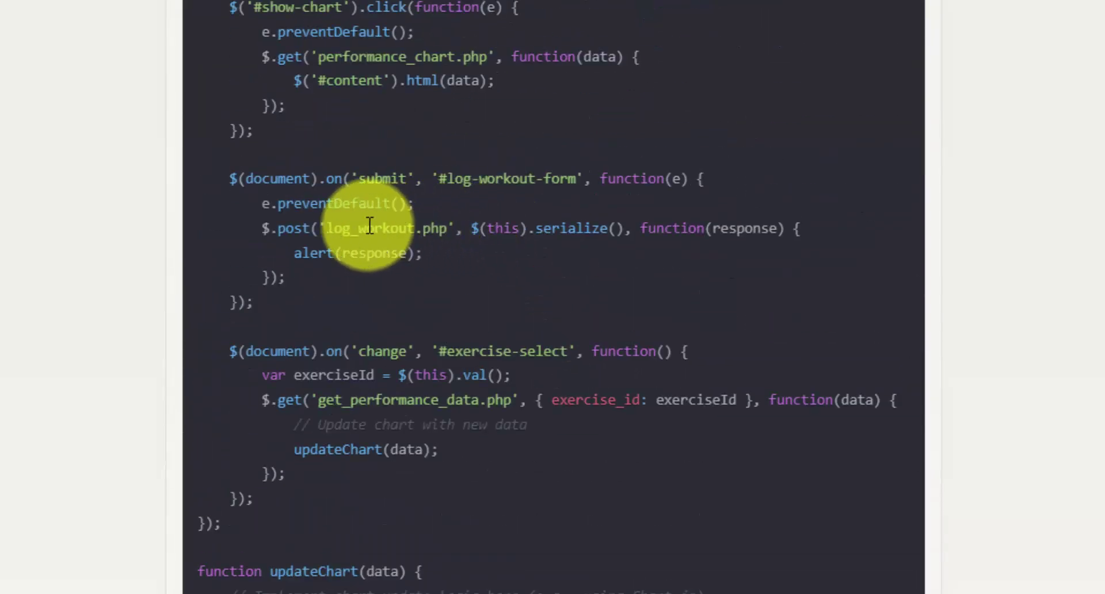
{"action": "scroll", "coordinate": [490, 250], "scroll_direction": "down", "scroll_amount": 6}
{"action": "scroll", "coordinate": [490, 250], "scroll_direction": "down", "scroll_amount": 2}
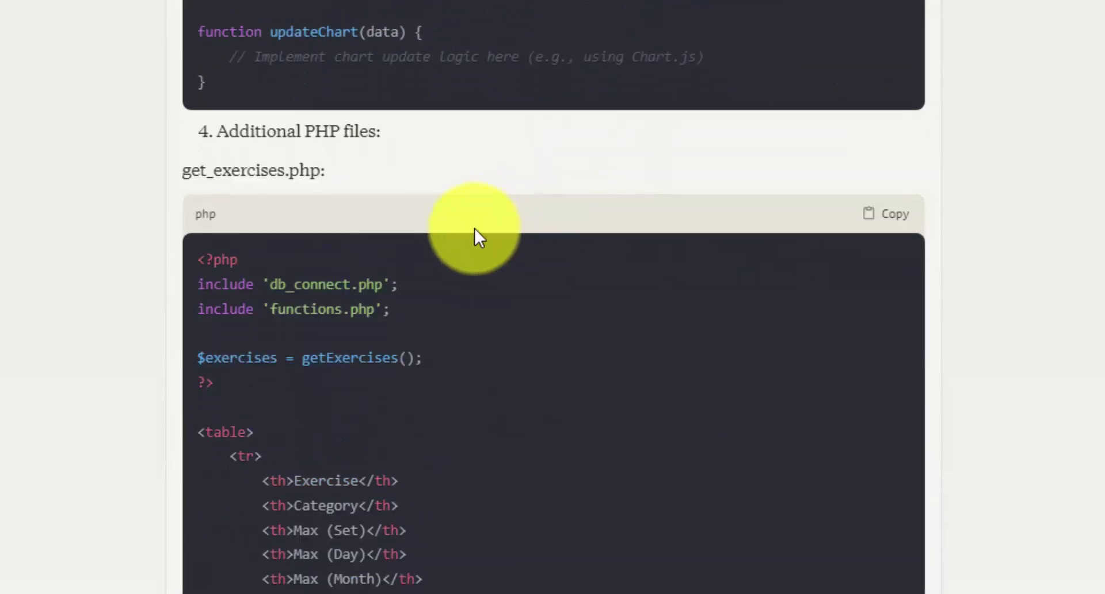
{"action": "scroll", "coordinate": [560, 251], "scroll_direction": "down", "scroll_amount": 4}
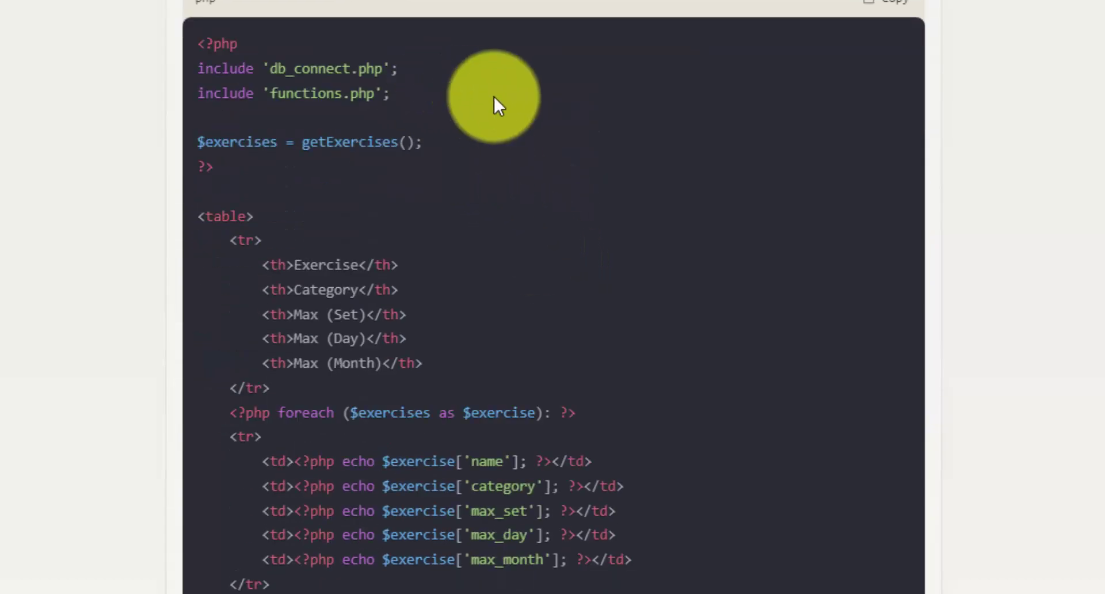
{"action": "scroll", "coordinate": [525, 120], "scroll_direction": "up", "scroll_amount": 15}
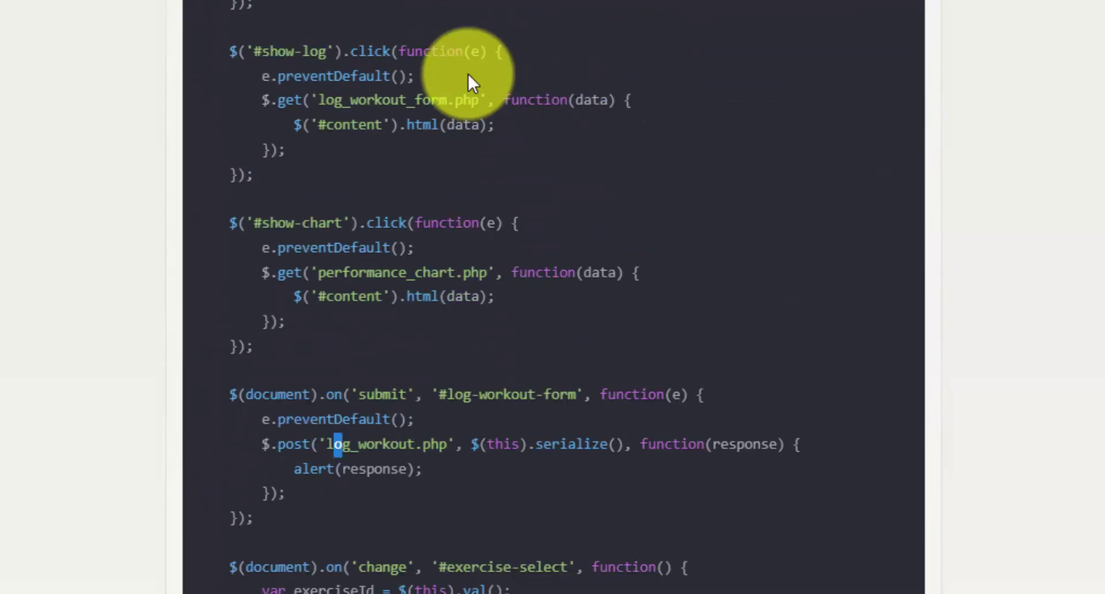
{"action": "scroll", "coordinate": [283, 111], "scroll_direction": "up", "scroll_amount": 4}
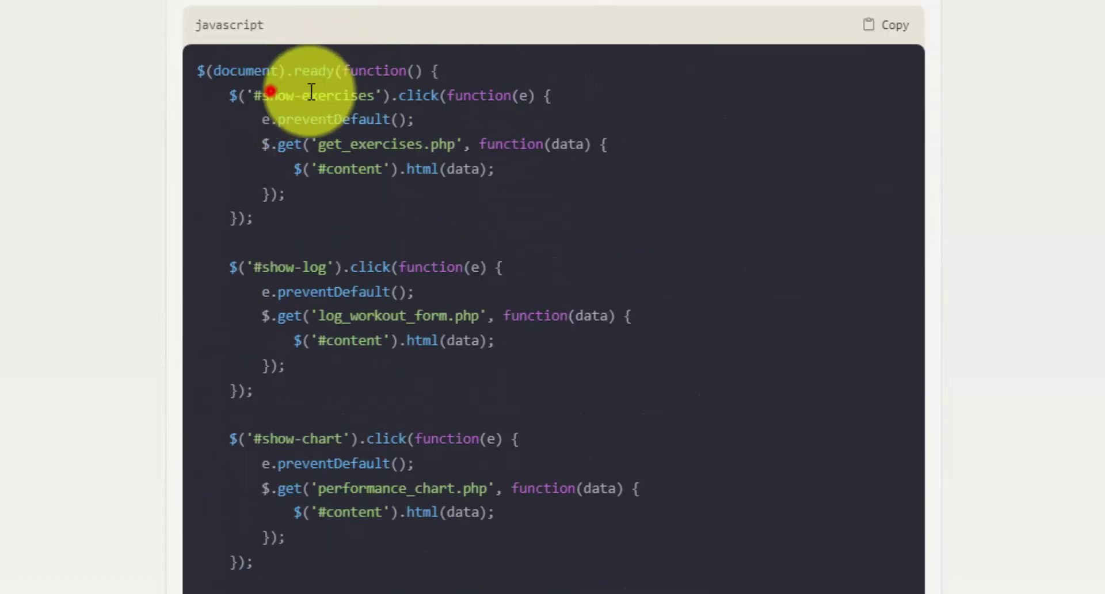
{"action": "left_click", "coordinate": [385, 92]}
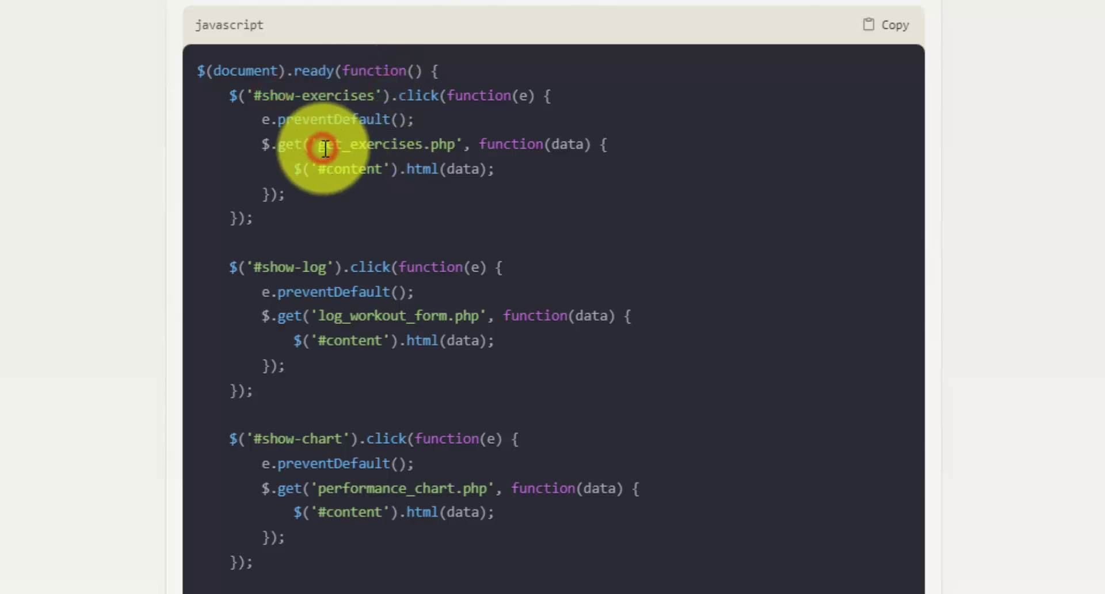
{"action": "left_click_drag", "start_coordinate": [329, 148], "coordinate": [447, 146]}
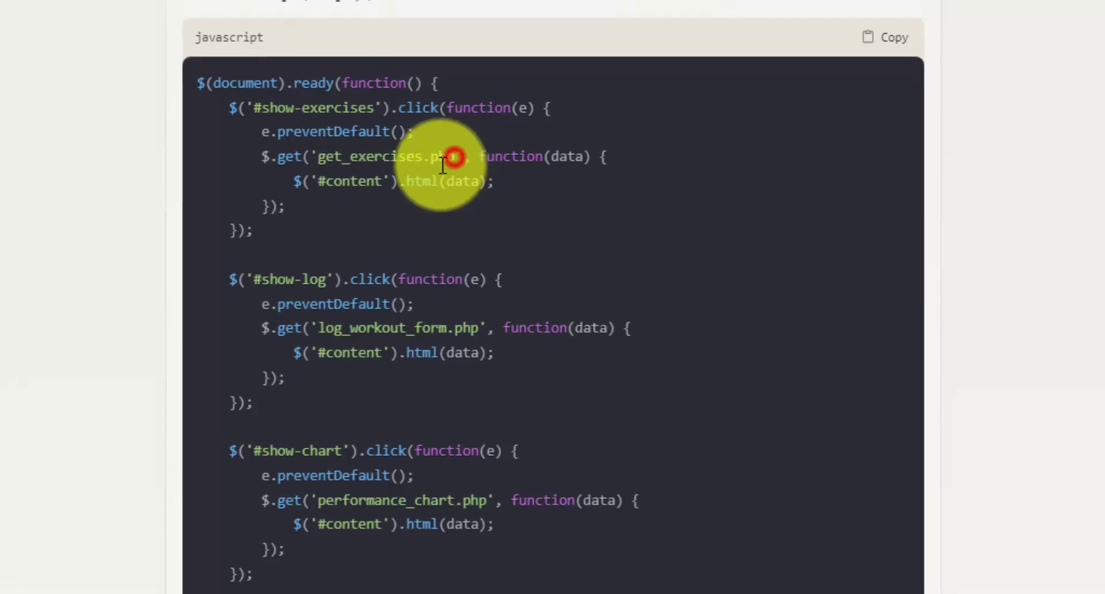
Step: Highlight the getExercises() call, the $exercises variable and the SELECT * FROM exercises query
{"action": "scroll", "coordinate": [431, 190], "scroll_direction": "down", "scroll_amount": 20}
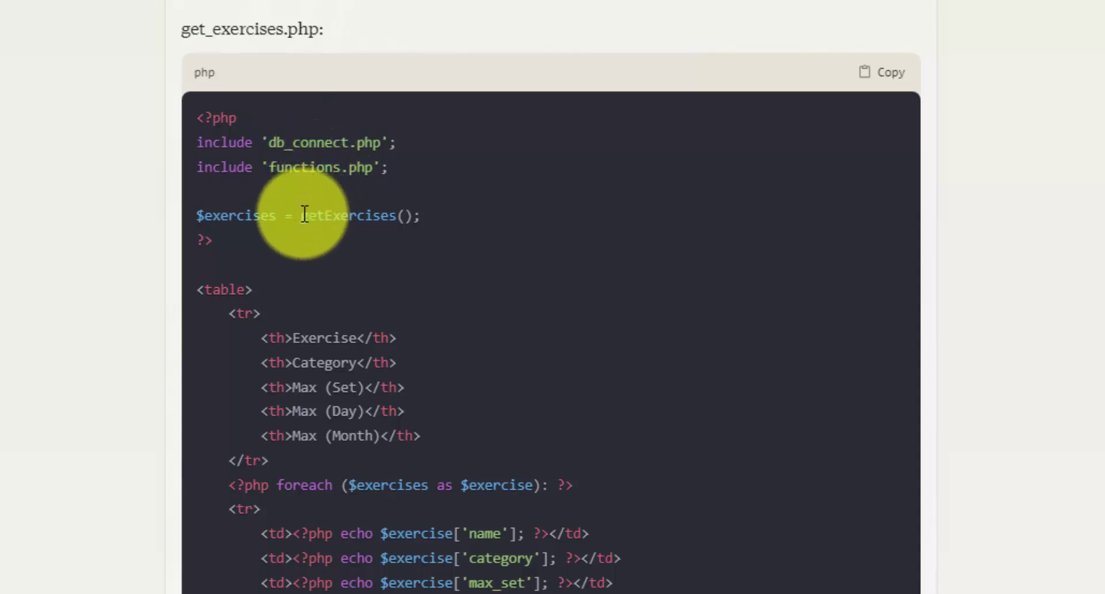
{"action": "left_click_drag", "start_coordinate": [298, 215], "coordinate": [412, 209]}
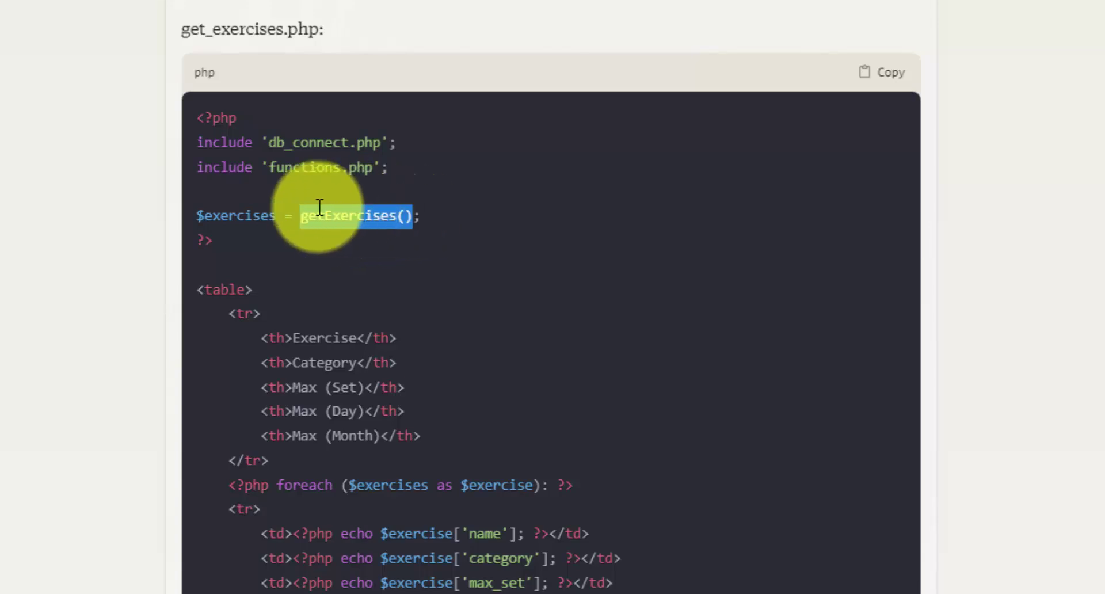
{"action": "left_click_drag", "start_coordinate": [198, 215], "coordinate": [402, 210]}
{"action": "scroll", "coordinate": [405, 219], "scroll_direction": "down", "scroll_amount": 15}
{"action": "scroll", "coordinate": [415, 224], "scroll_direction": "up", "scroll_amount": 10}
{"action": "scroll", "coordinate": [414, 224], "scroll_direction": "up", "scroll_amount": 15}
{"action": "left_click_drag", "start_coordinate": [268, 271], "coordinate": [420, 315]}
{"action": "left_click", "coordinate": [422, 315]}
{"action": "left_click_drag", "start_coordinate": [285, 318], "coordinate": [490, 318]}
{"action": "left_click", "coordinate": [489, 317]}
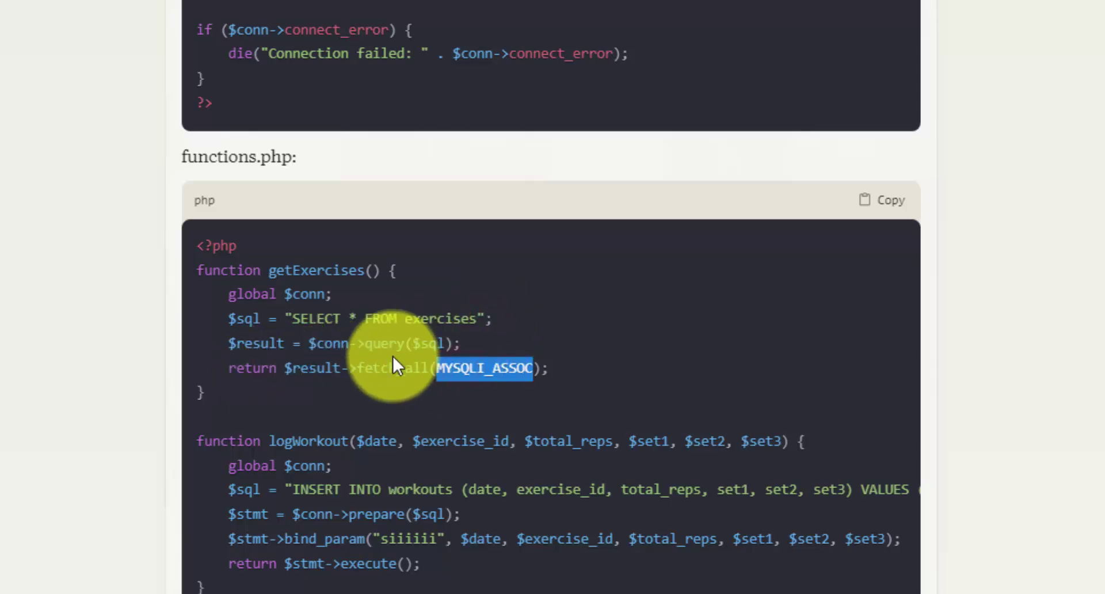
Step: Highlight the $exercises variable and the foreach loop that renders each exercise
{"action": "scroll", "coordinate": [364, 352], "scroll_direction": "down", "scroll_amount": 20}
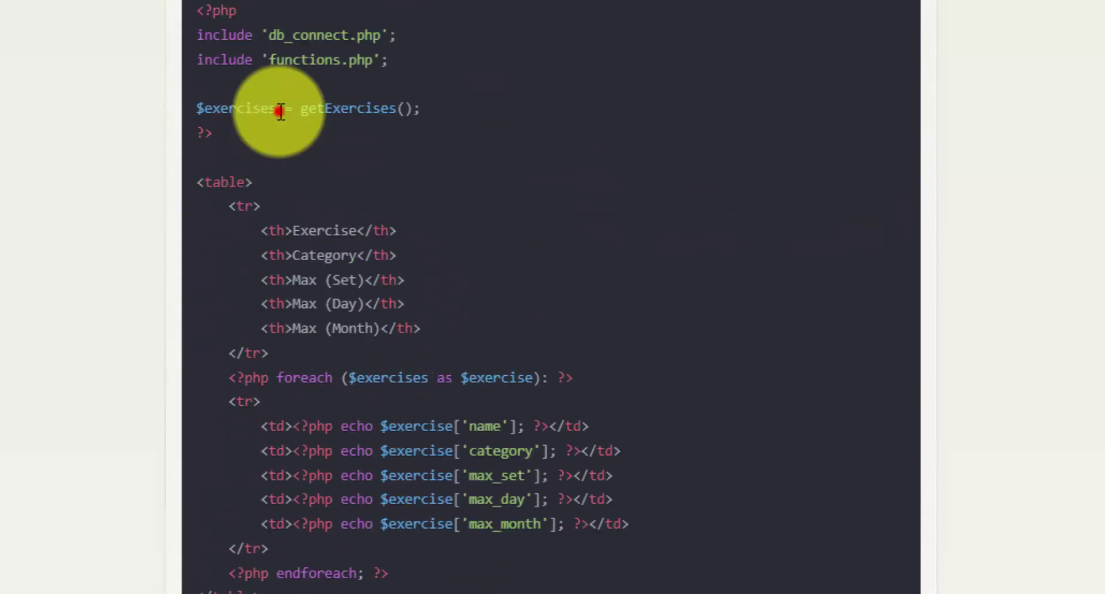
{"action": "left_click_drag", "start_coordinate": [280, 111], "coordinate": [201, 111]}
{"action": "left_click", "coordinate": [286, 302]}
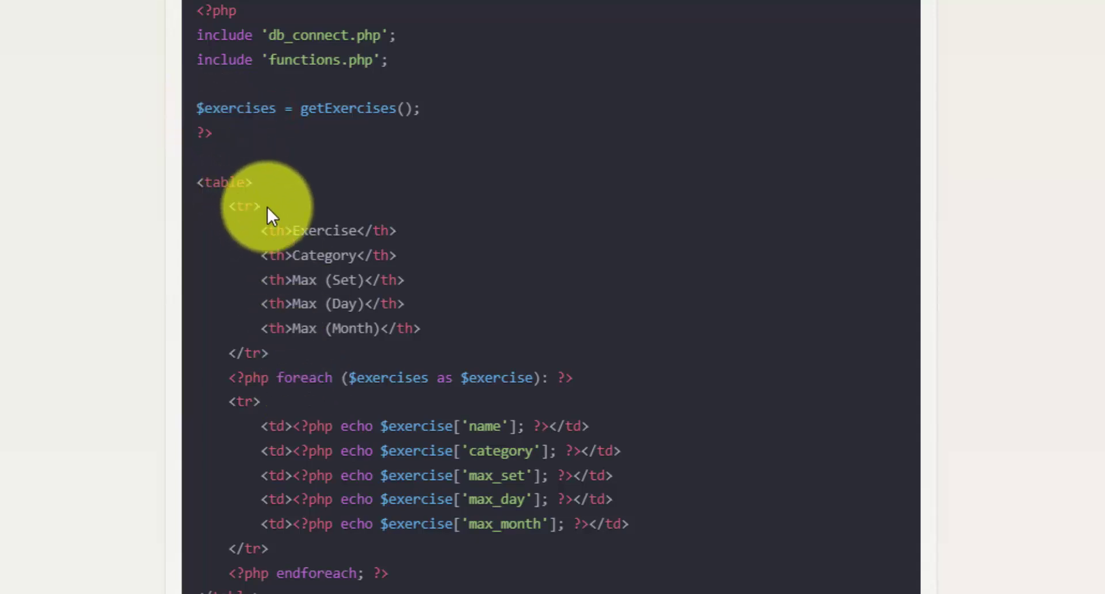
{"action": "left_click_drag", "start_coordinate": [234, 378], "coordinate": [572, 374]}
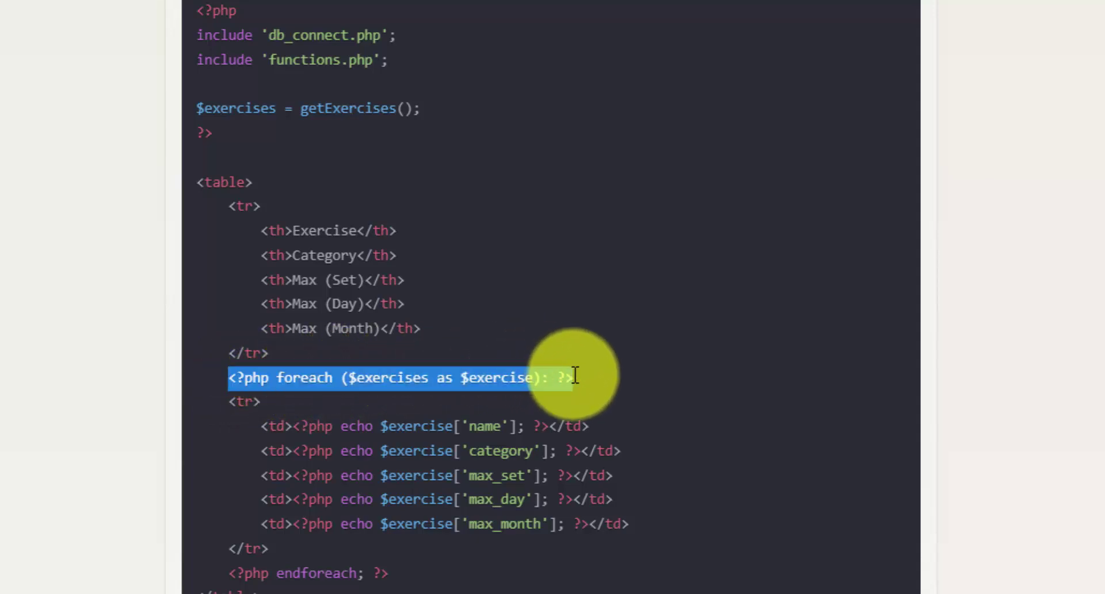
{"action": "left_click", "coordinate": [482, 428]}
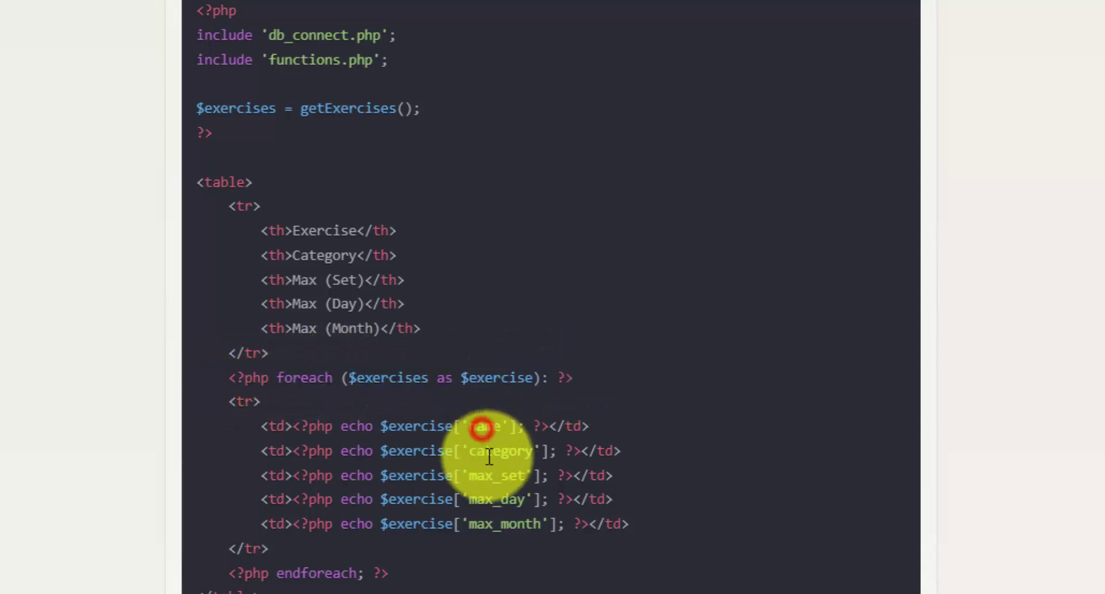
{"action": "left_click", "coordinate": [492, 471]}
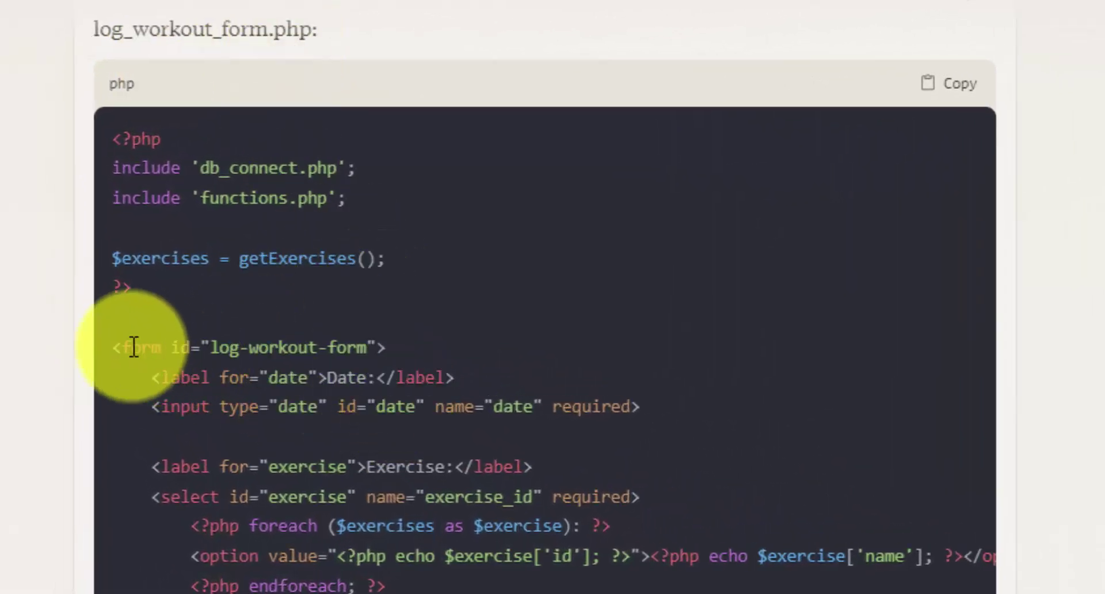
Step: Highlight the form tag, then the Total Reps label and input lines in log_workout_form.php
{"action": "left_click_drag", "start_coordinate": [114, 346], "coordinate": [222, 347]}
{"action": "left_click", "coordinate": [222, 347]}
{"action": "scroll", "coordinate": [247, 419], "scroll_direction": "down", "scroll_amount": 7}
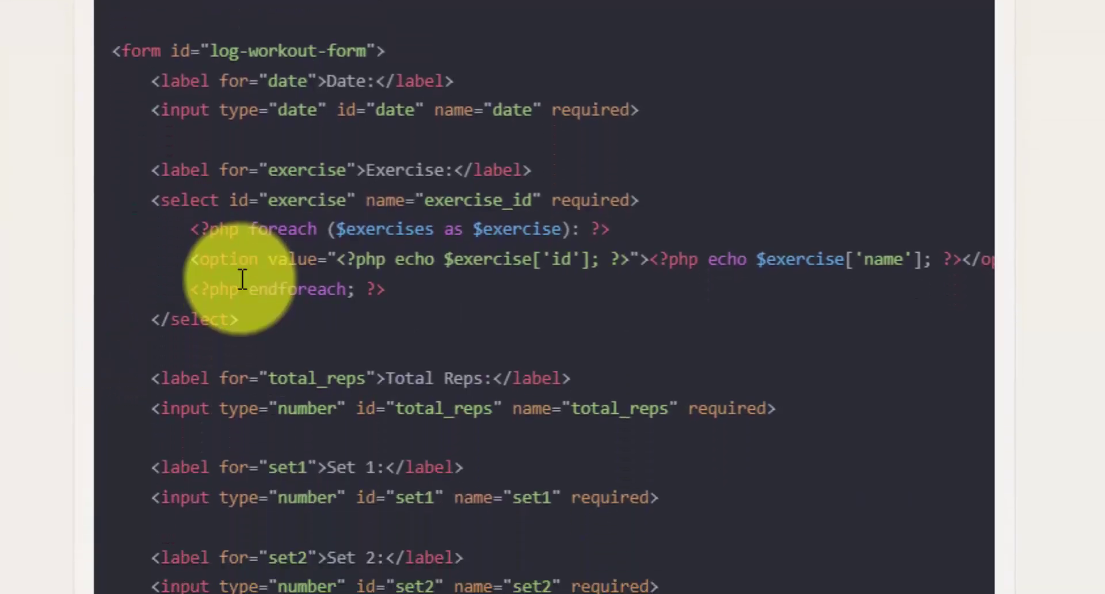
{"action": "left_click_drag", "start_coordinate": [152, 253], "coordinate": [570, 251]}
{"action": "left_click", "coordinate": [572, 251]}
{"action": "left_click_drag", "start_coordinate": [797, 282], "coordinate": [151, 256]}
{"action": "left_click", "coordinate": [151, 257]}
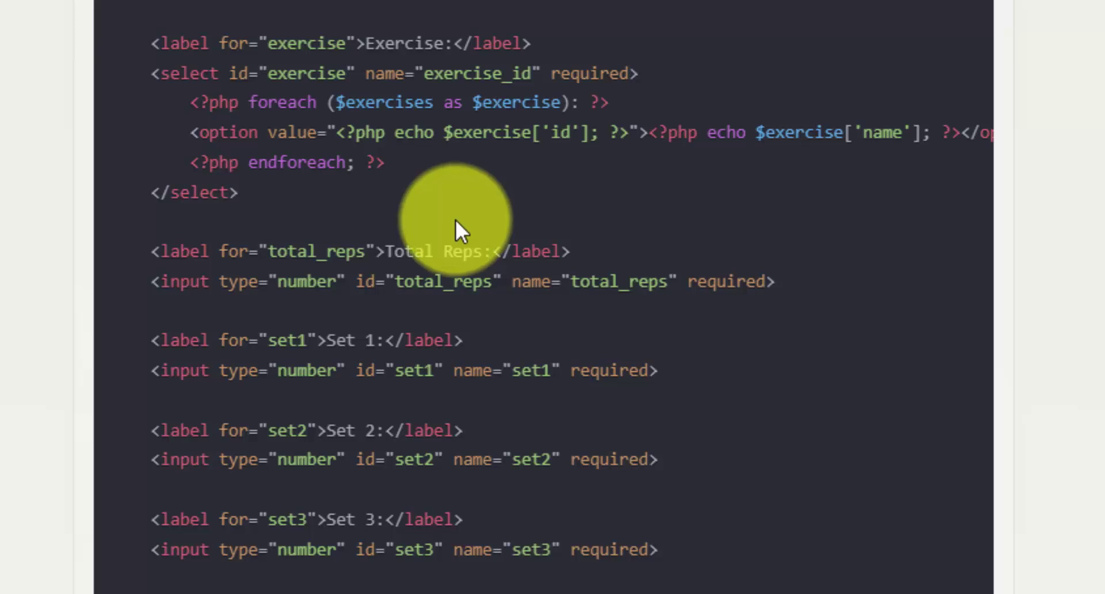
{"action": "scroll", "coordinate": [453, 217], "scroll_direction": "up", "scroll_amount": 3}
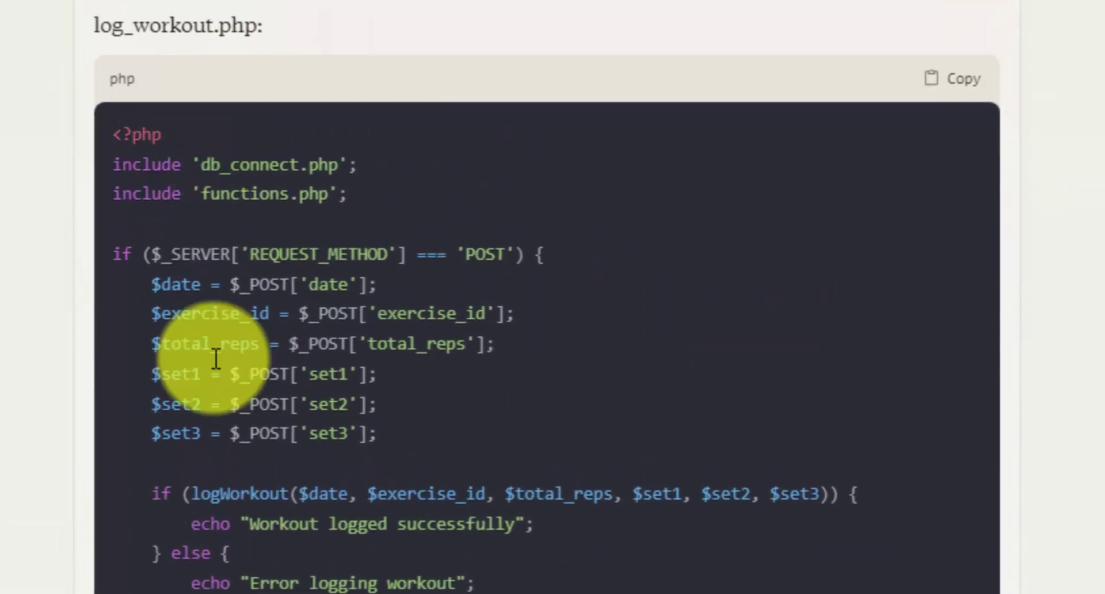
{"action": "scroll", "coordinate": [501, 444], "scroll_direction": "down", "scroll_amount": 10}
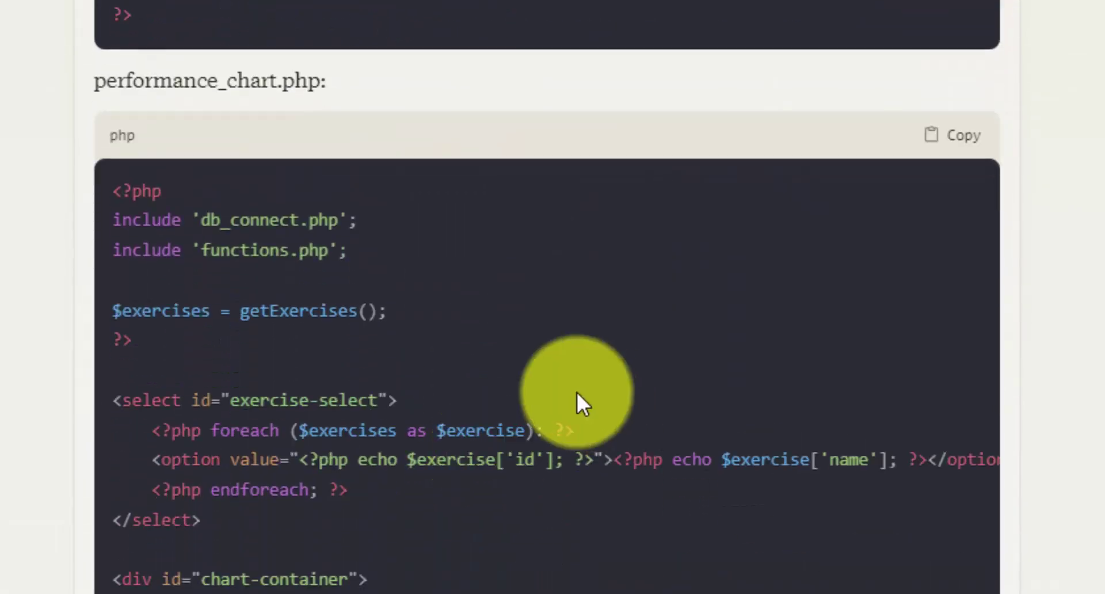
{"action": "scroll", "coordinate": [576, 393], "scroll_direction": "down", "scroll_amount": 4}
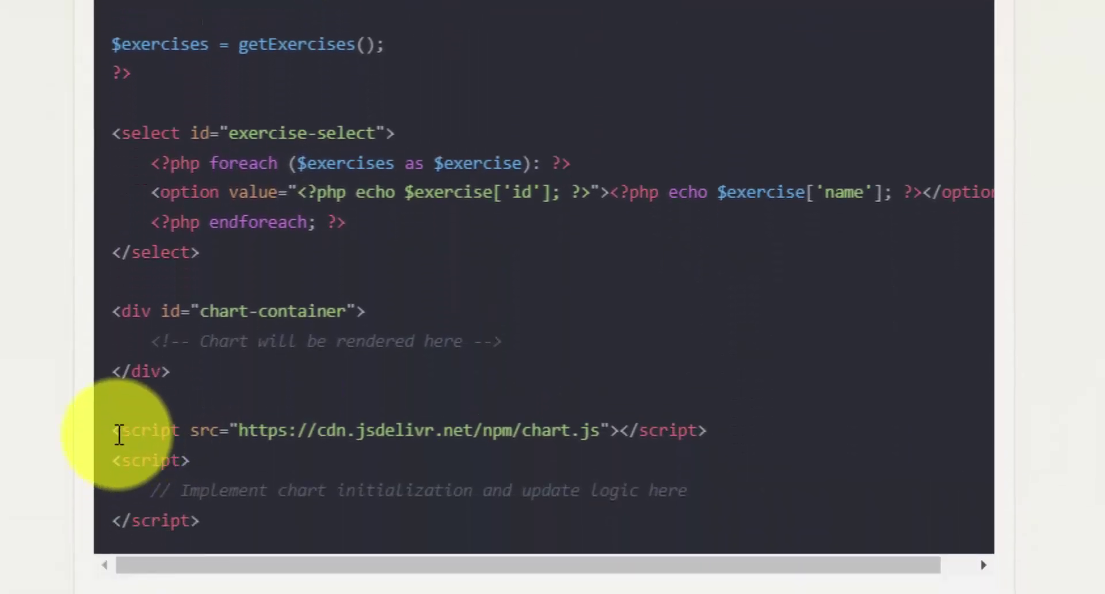
{"action": "left_click_drag", "start_coordinate": [114, 432], "coordinate": [706, 426]}
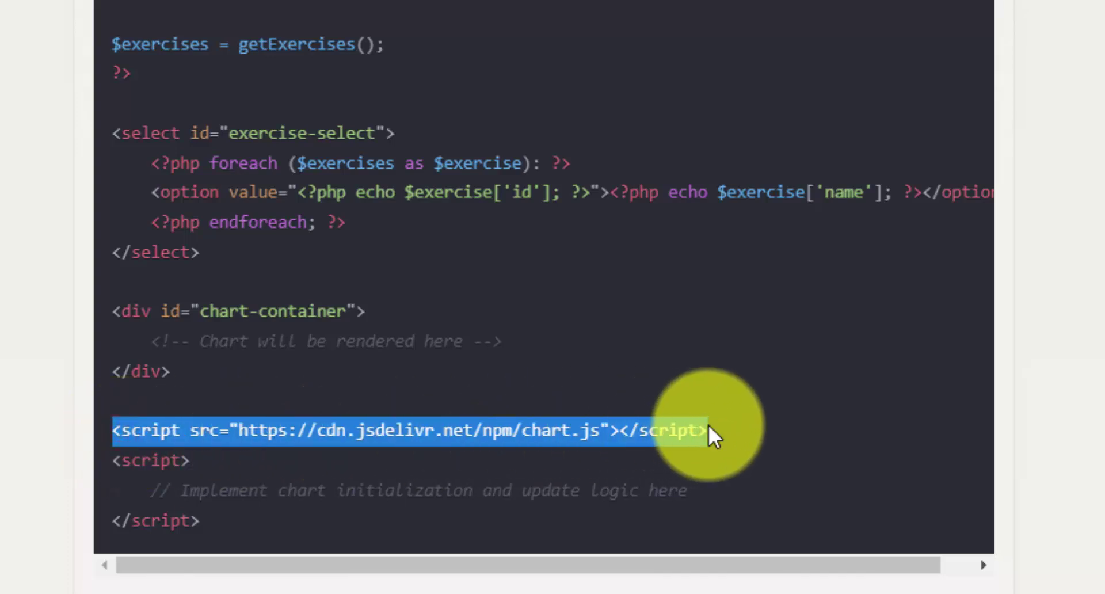
{"action": "left_click_drag", "start_coordinate": [150, 342], "coordinate": [512, 352]}
{"action": "left_click", "coordinate": [517, 342]}
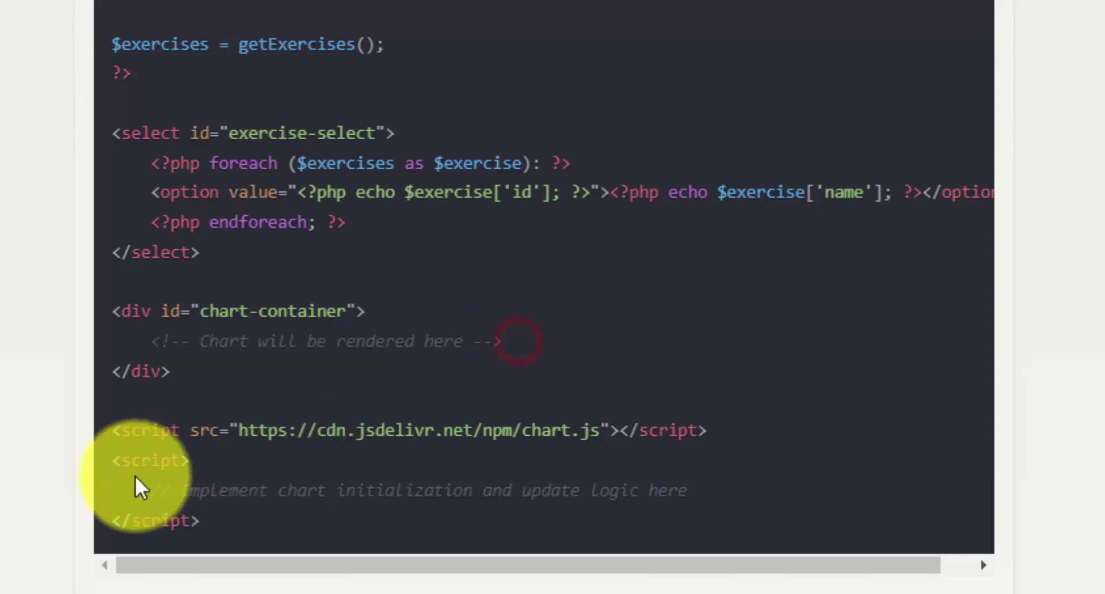
{"action": "left_click_drag", "start_coordinate": [144, 486], "coordinate": [710, 486]}
{"action": "left_click", "coordinate": [710, 485]}
{"action": "scroll", "coordinate": [703, 487], "scroll_direction": "down", "scroll_amount": 5}
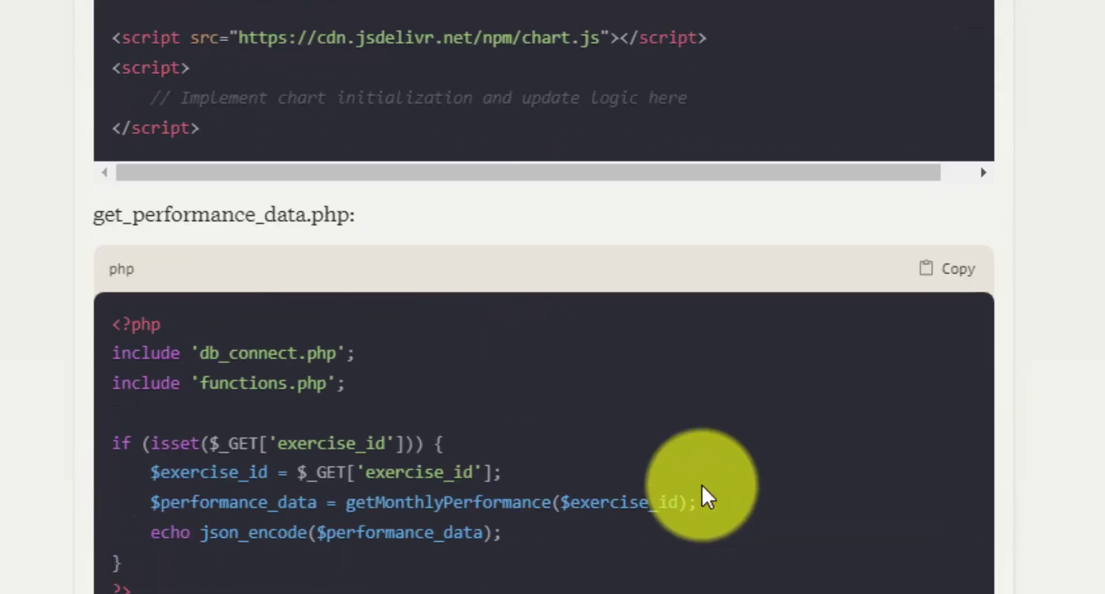
{"action": "scroll", "coordinate": [689, 386], "scroll_direction": "down", "scroll_amount": 7}
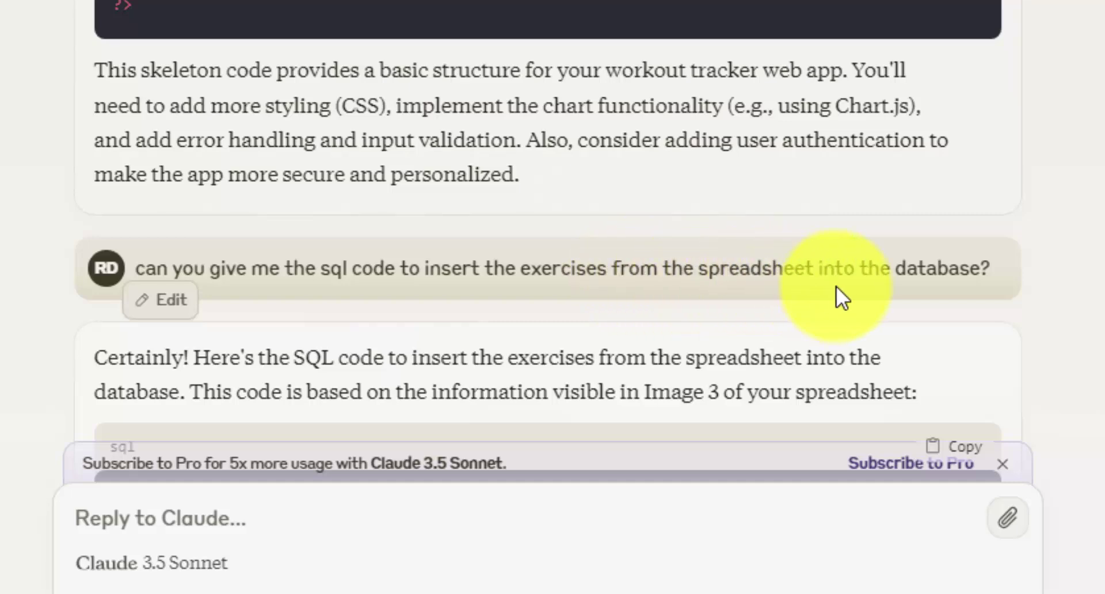
{"action": "scroll", "coordinate": [944, 340], "scroll_direction": "up", "scroll_amount": 4}
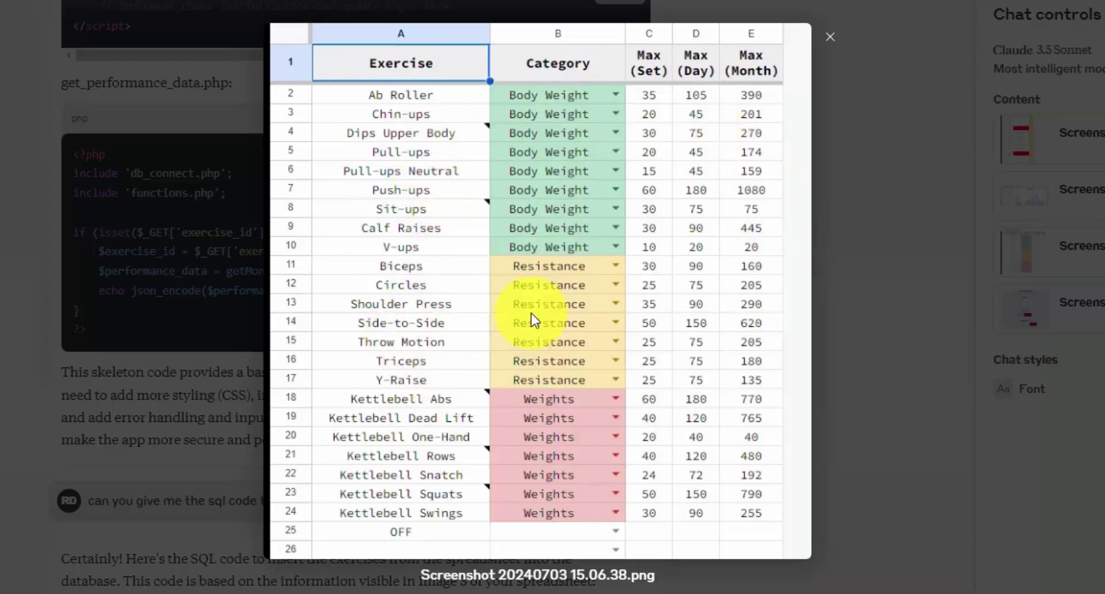
{"action": "left_click", "coordinate": [187, 423]}
{"action": "scroll", "coordinate": [331, 420], "scroll_direction": "down", "scroll_amount": 10}
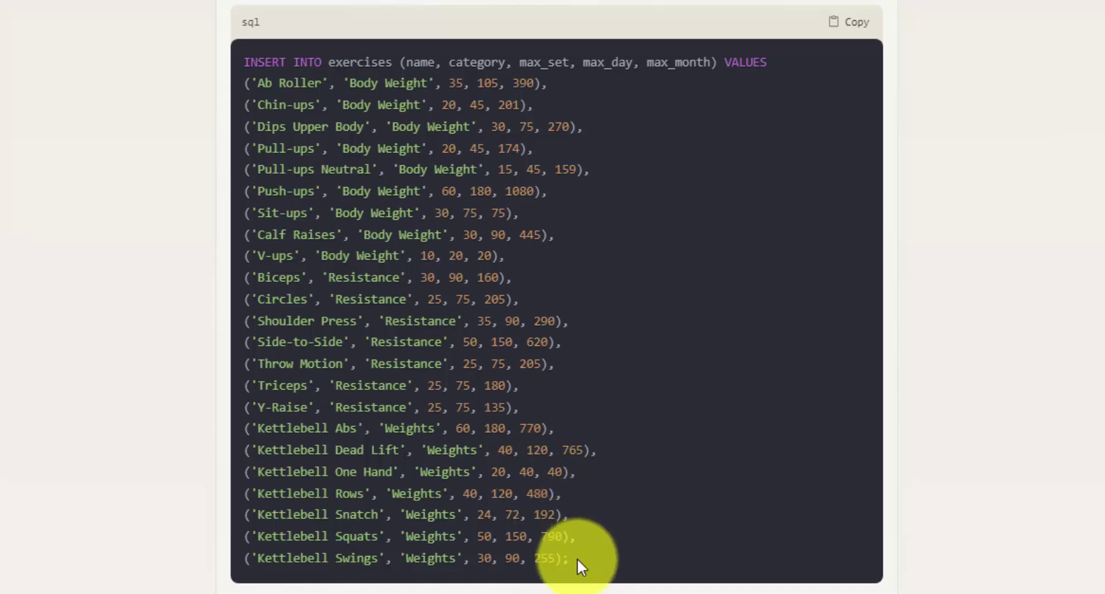
{"action": "left_click_drag", "start_coordinate": [577, 559], "coordinate": [282, 48]}
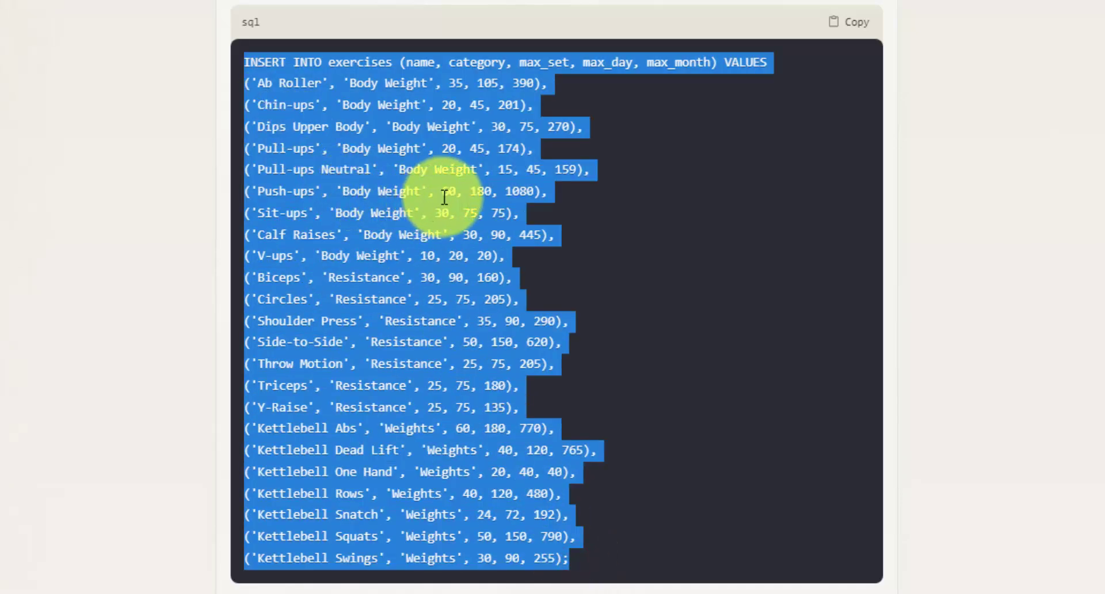
{"action": "left_click", "coordinate": [575, 230]}
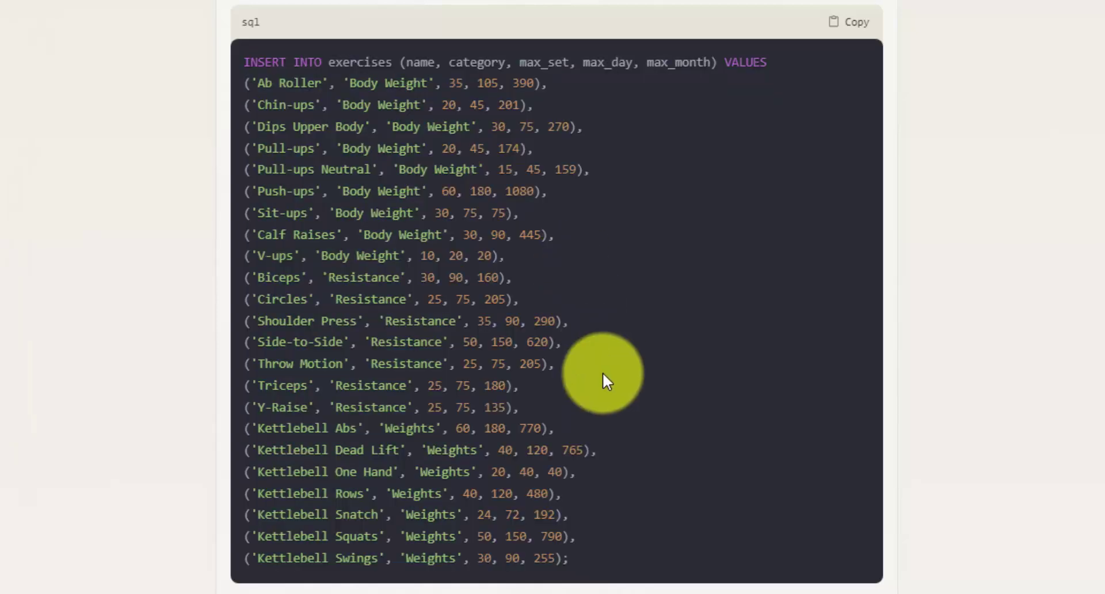
{"action": "scroll", "coordinate": [605, 399], "scroll_direction": "down", "scroll_amount": 5}
{"action": "left_click_drag", "start_coordinate": [235, 409], "coordinate": [591, 414]}
{"action": "left_click", "coordinate": [593, 413]}
{"action": "left_click_drag", "start_coordinate": [513, 412], "coordinate": [244, 407]}
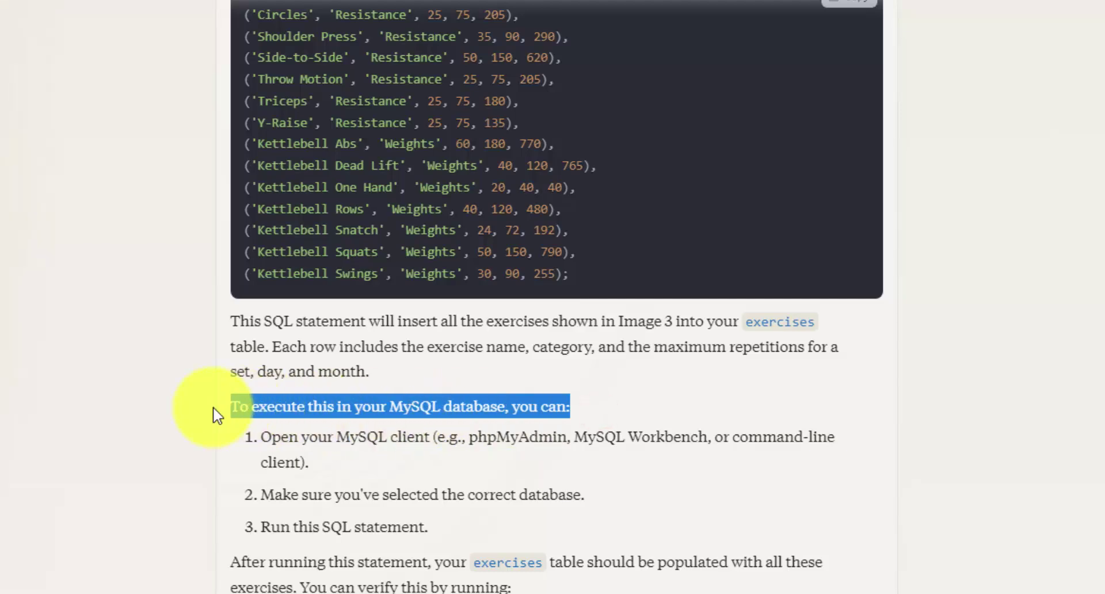
{"action": "left_click", "coordinate": [294, 407]}
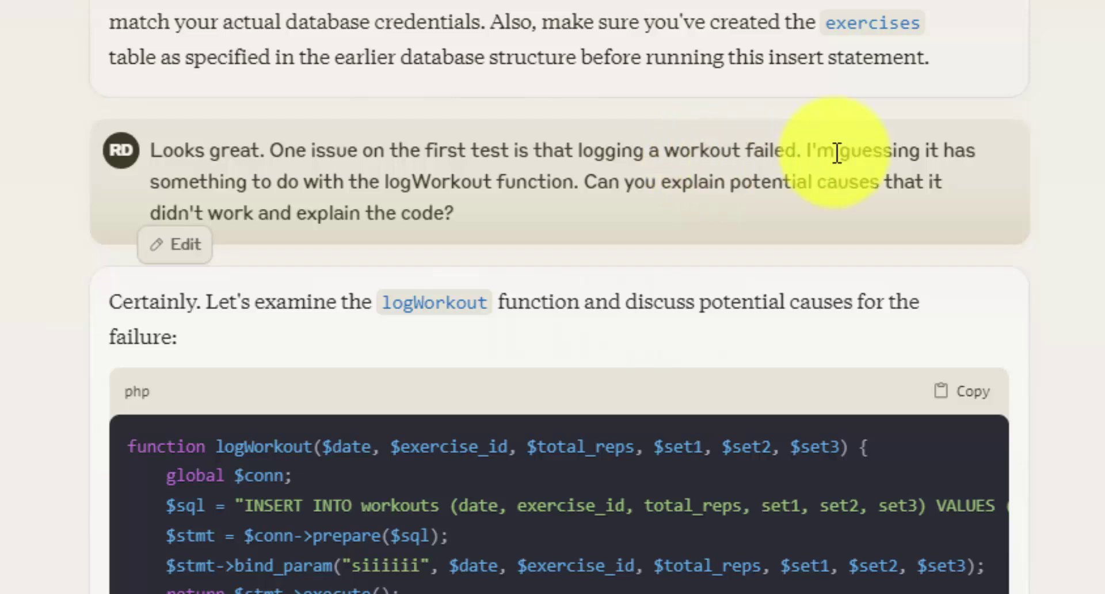
{"action": "left_click_drag", "start_coordinate": [385, 184], "coordinate": [501, 185]}
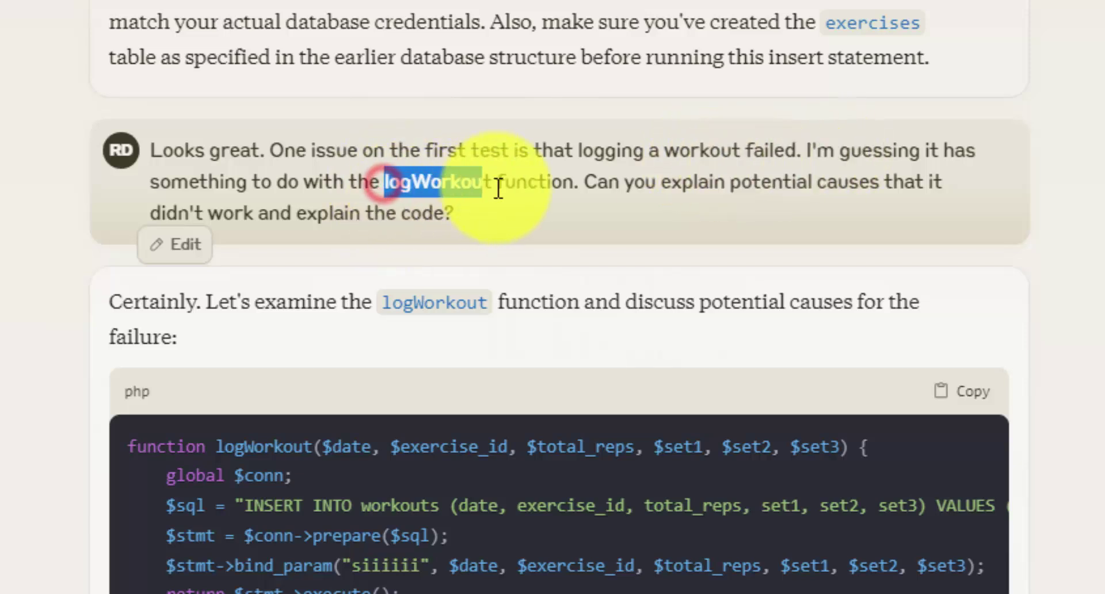
{"action": "left_click", "coordinate": [500, 185]}
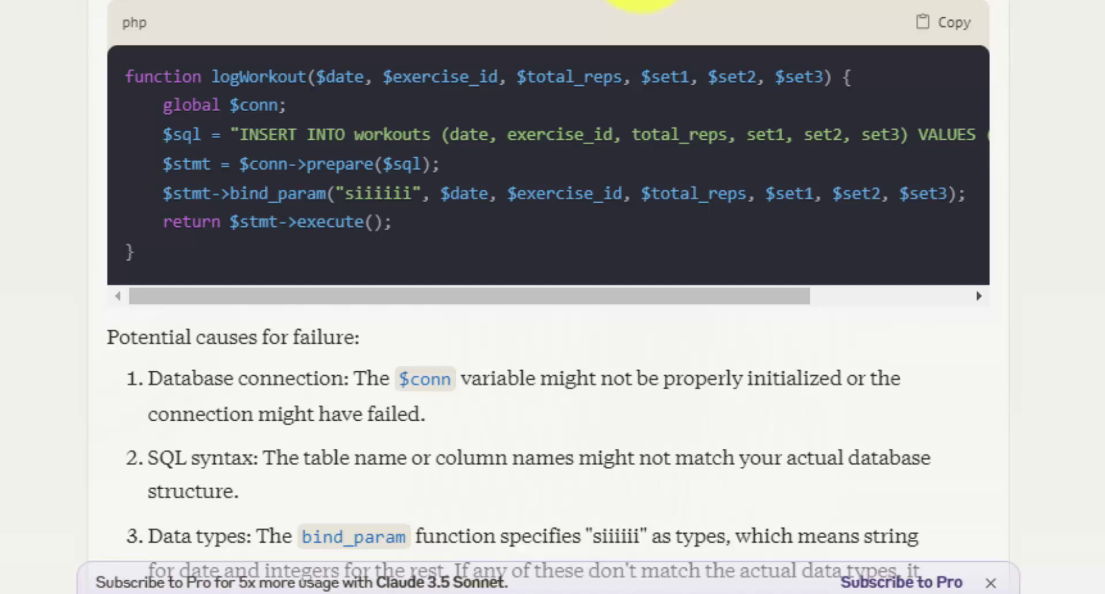
{"action": "scroll", "coordinate": [642, 3], "scroll_direction": "down", "scroll_amount": 2}
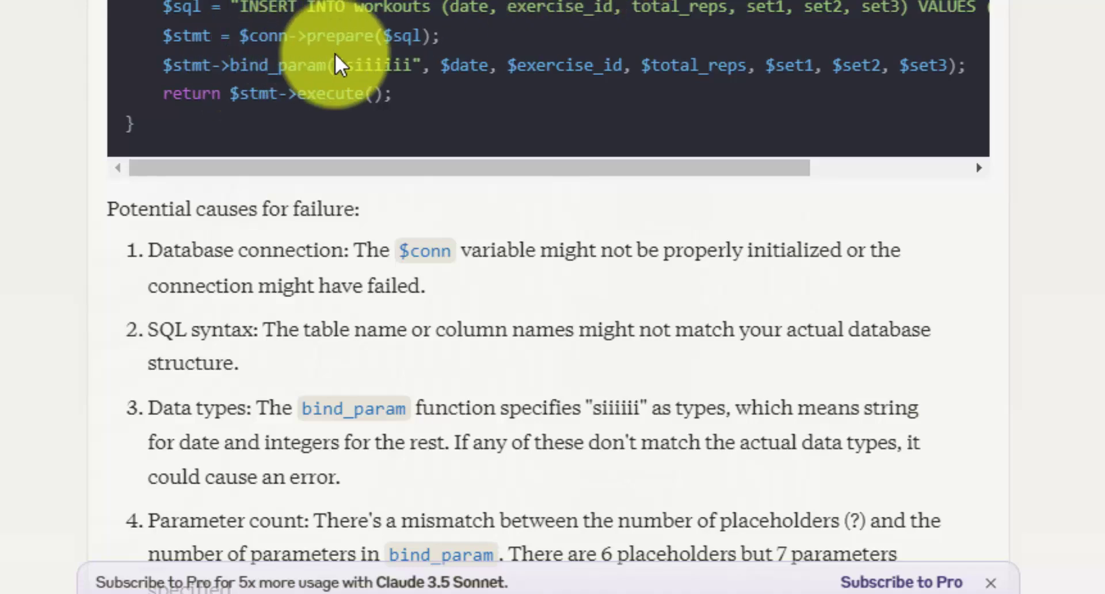
{"action": "left_click_drag", "start_coordinate": [338, 63], "coordinate": [412, 60]}
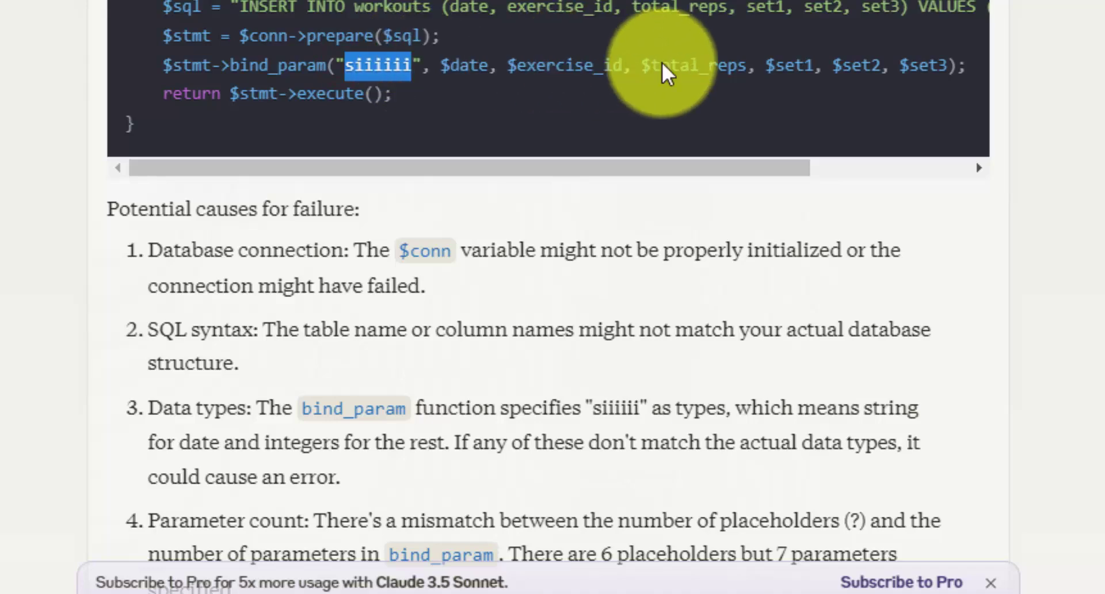
{"action": "scroll", "coordinate": [514, 295], "scroll_direction": "down", "scroll_amount": 4}
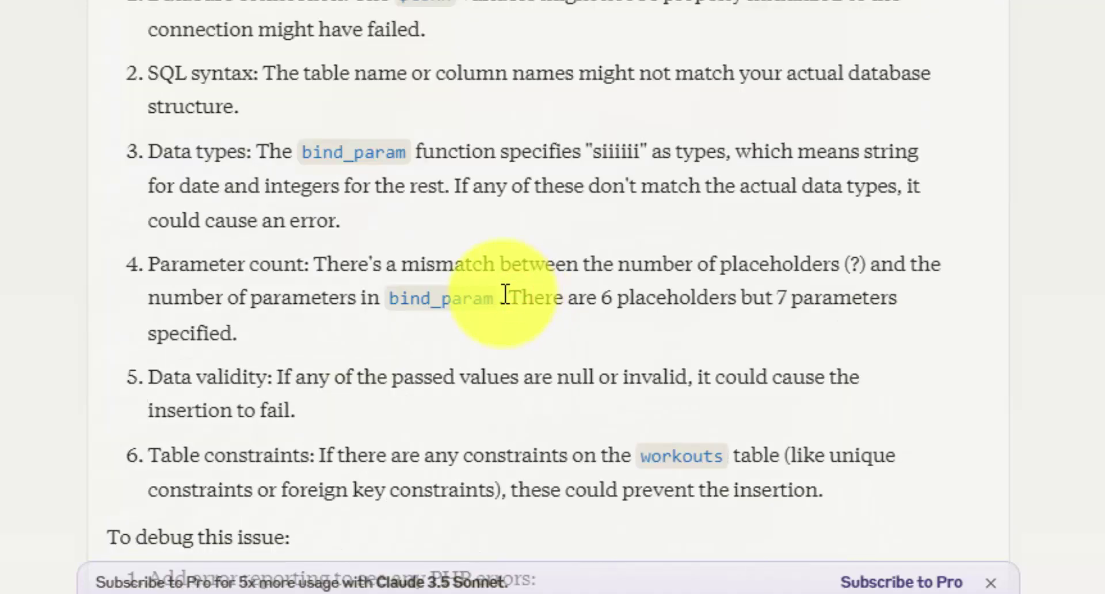
{"action": "left_click_drag", "start_coordinate": [315, 264], "coordinate": [807, 253]}
{"action": "scroll", "coordinate": [736, 25], "scroll_direction": "up", "scroll_amount": 5}
{"action": "left_click", "coordinate": [739, 226]}
{"action": "left_click_drag", "start_coordinate": [736, 222], "coordinate": [948, 232]}
{"action": "scroll", "coordinate": [765, 128], "scroll_direction": "down", "scroll_amount": 5}
{"action": "scroll", "coordinate": [815, 225], "scroll_direction": "down", "scroll_amount": 1}
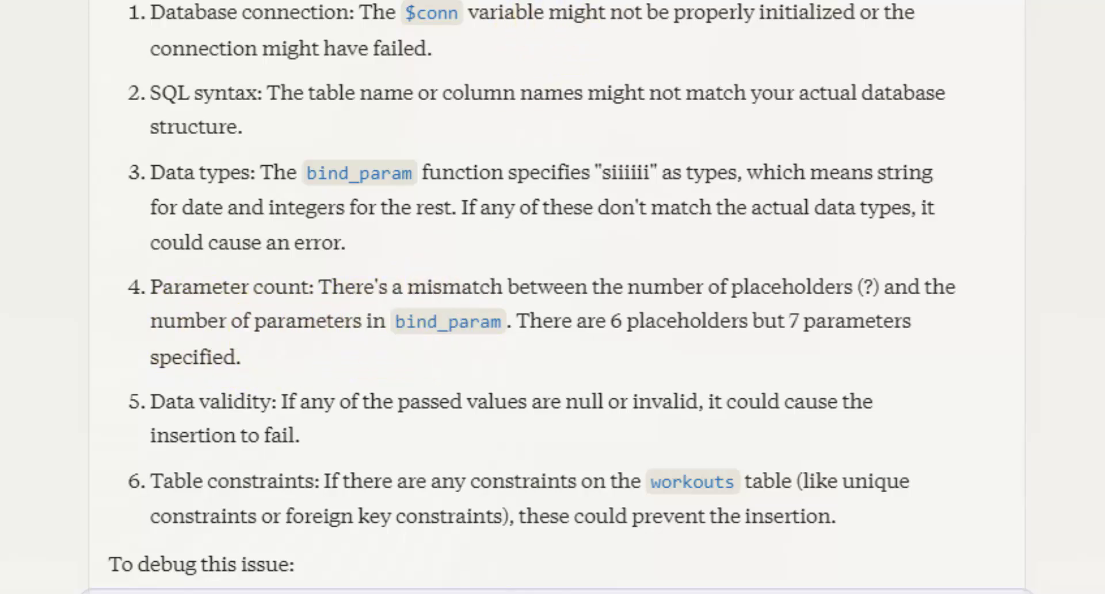
{"action": "scroll", "coordinate": [431, 101], "scroll_direction": "down", "scroll_amount": 3}
{"action": "scroll", "coordinate": [451, 144], "scroll_direction": "up", "scroll_amount": 3}
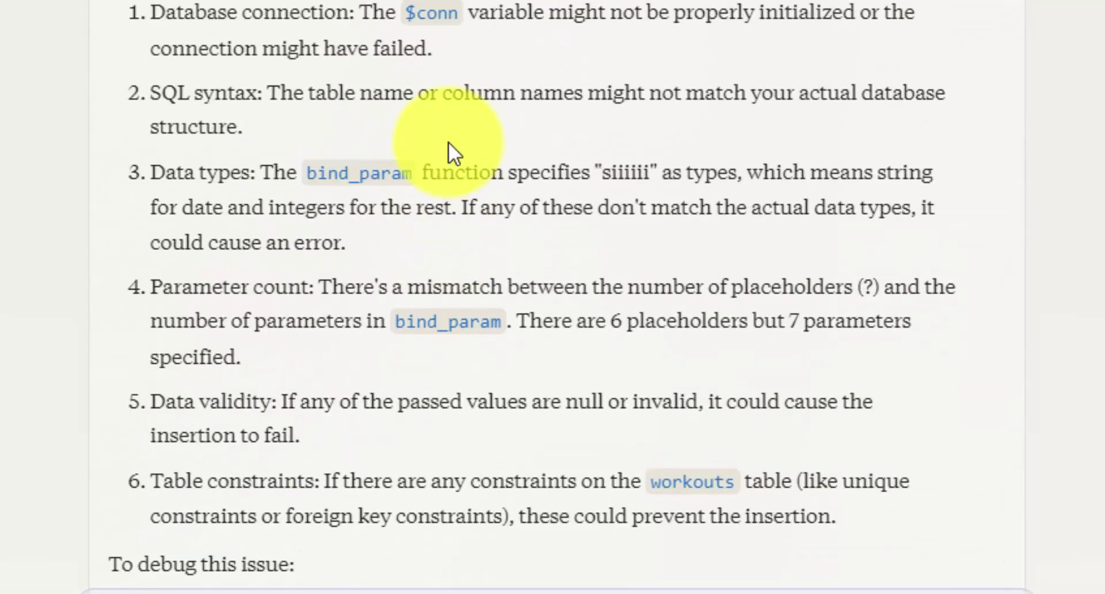
{"action": "scroll", "coordinate": [453, 152], "scroll_direction": "down", "scroll_amount": 2}
{"action": "scroll", "coordinate": [448, 143], "scroll_direction": "down", "scroll_amount": 9}
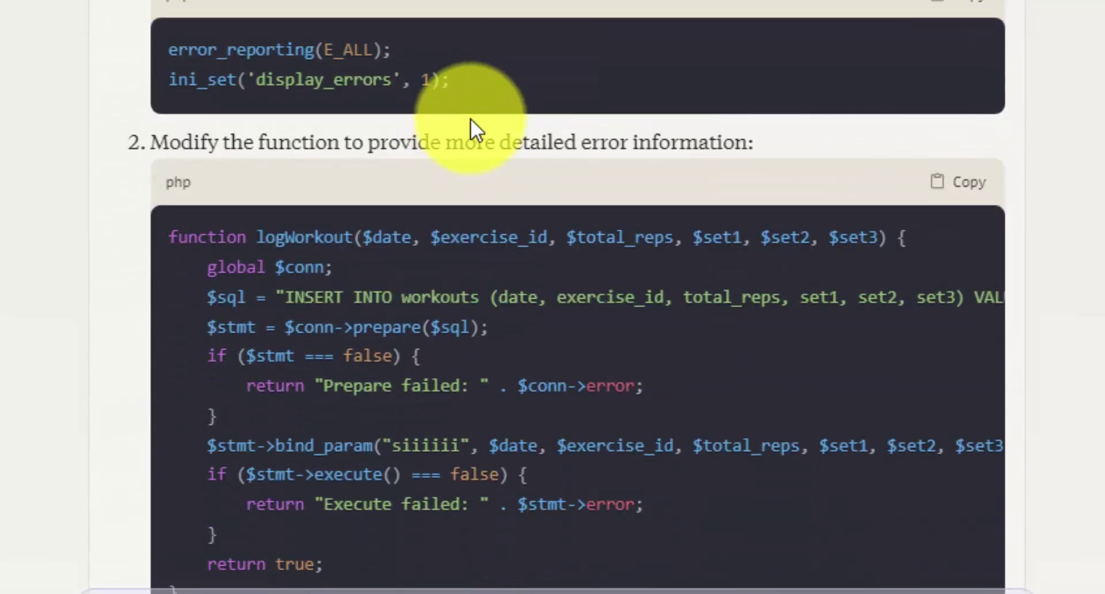
{"action": "scroll", "coordinate": [471, 118], "scroll_direction": "down", "scroll_amount": 2}
{"action": "scroll", "coordinate": [351, 58], "scroll_direction": "up", "scroll_amount": 4}
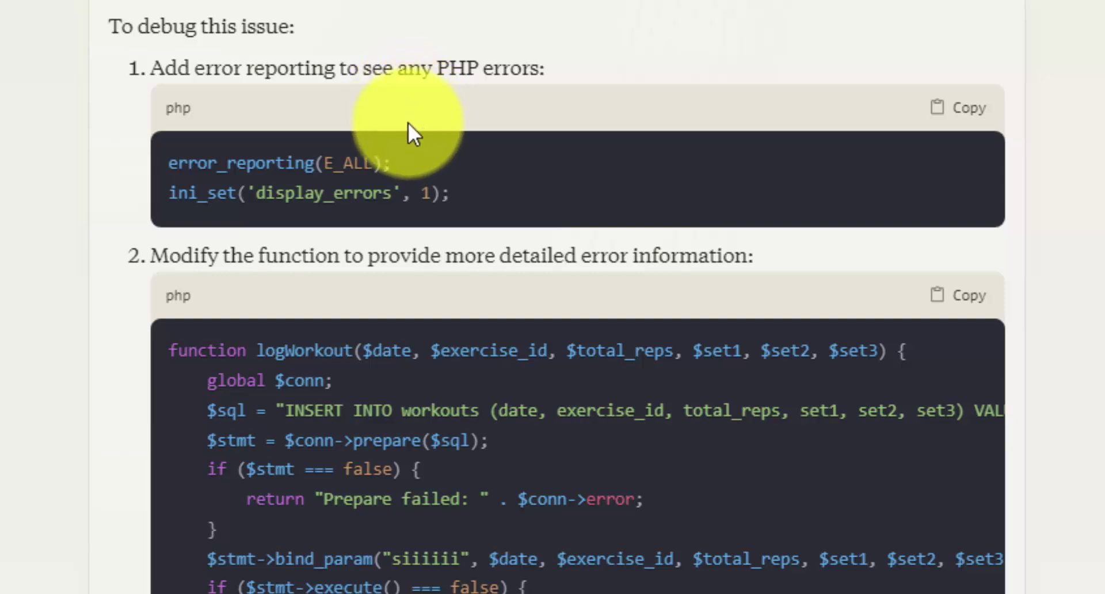
{"action": "scroll", "coordinate": [408, 123], "scroll_direction": "down", "scroll_amount": 5}
{"action": "scroll", "coordinate": [443, 131], "scroll_direction": "down", "scroll_amount": 15}
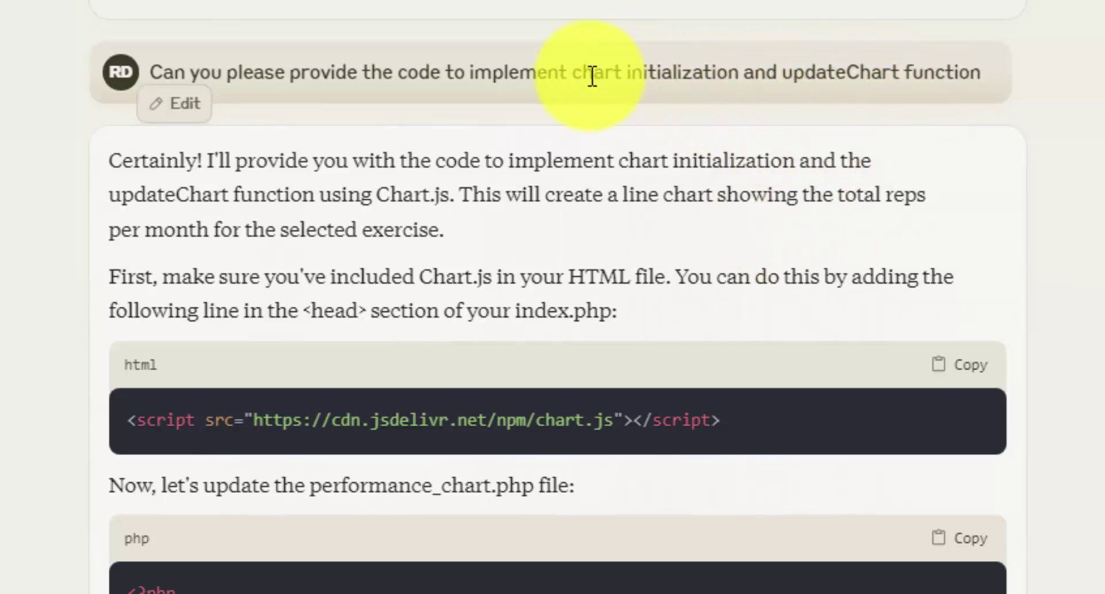
Step: Highlight the chart-initialization request, the performanceChart canvas, the new Chart call and the Chart.js CDN URL
{"action": "left_click_drag", "start_coordinate": [577, 73], "coordinate": [719, 71]}
{"action": "left_click", "coordinate": [726, 71]}
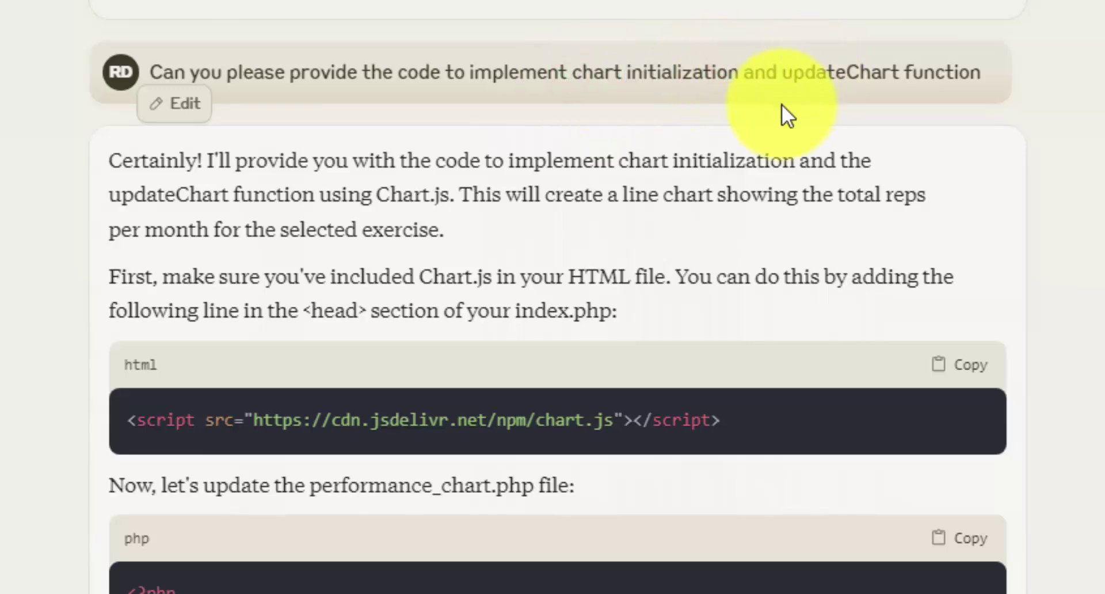
{"action": "scroll", "coordinate": [688, 305], "scroll_direction": "down", "scroll_amount": 10}
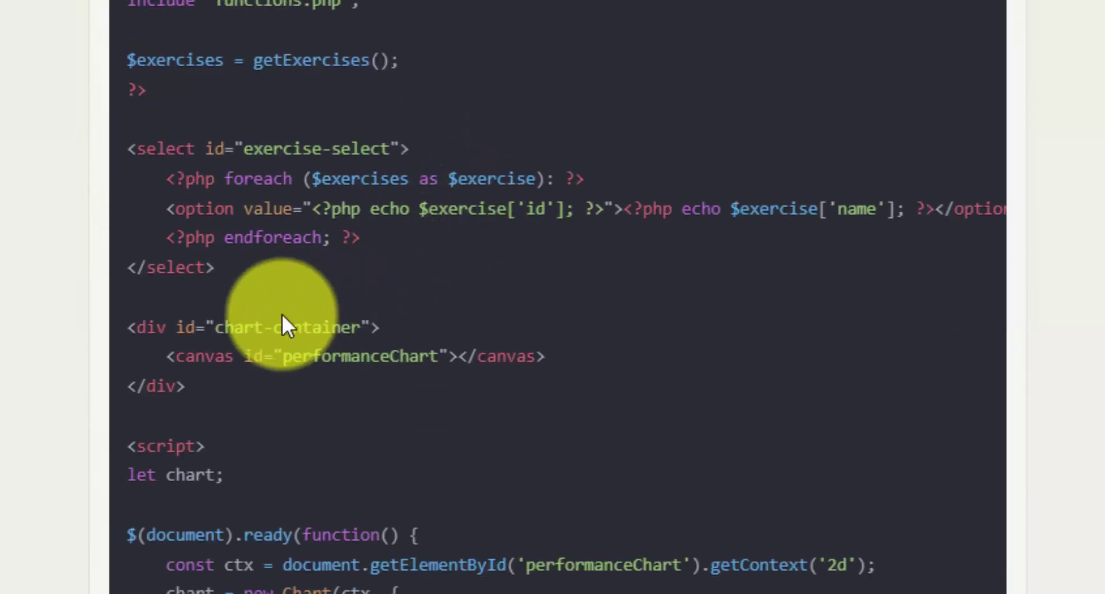
{"action": "left_click_drag", "start_coordinate": [167, 356], "coordinate": [558, 349]}
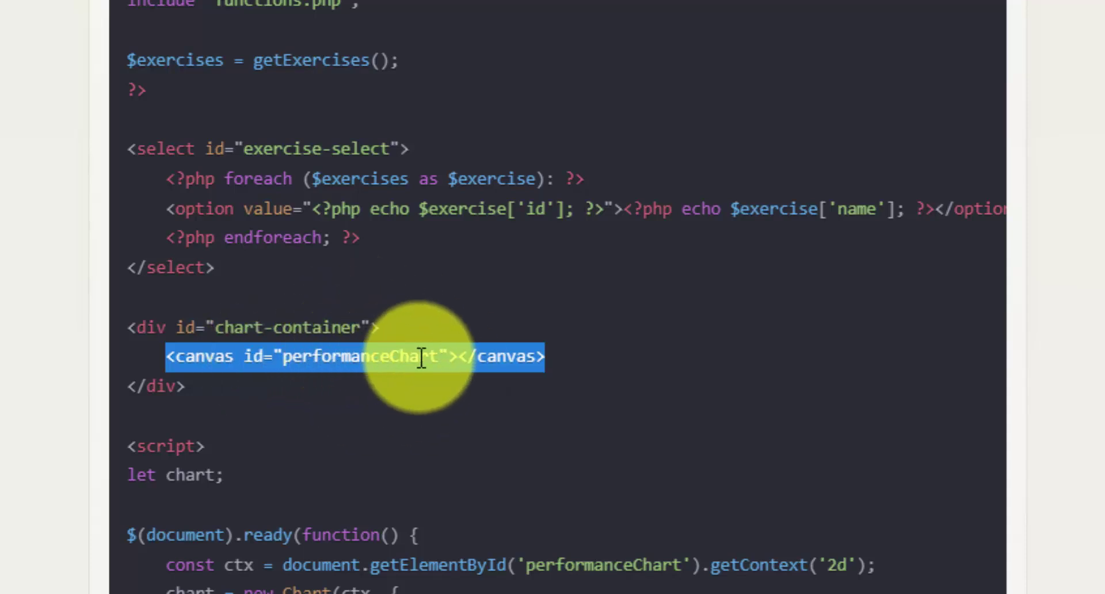
{"action": "scroll", "coordinate": [421, 357], "scroll_direction": "down", "scroll_amount": 5}
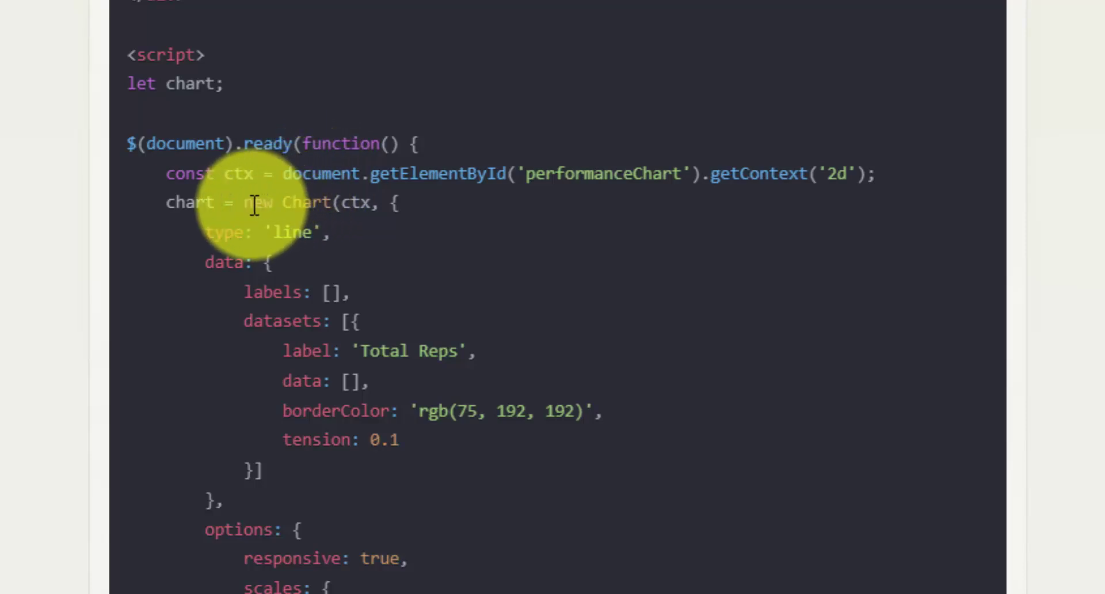
{"action": "left_click_drag", "start_coordinate": [243, 202], "coordinate": [389, 202]}
{"action": "left_click", "coordinate": [407, 200]}
{"action": "left_click_drag", "start_coordinate": [281, 202], "coordinate": [352, 199]}
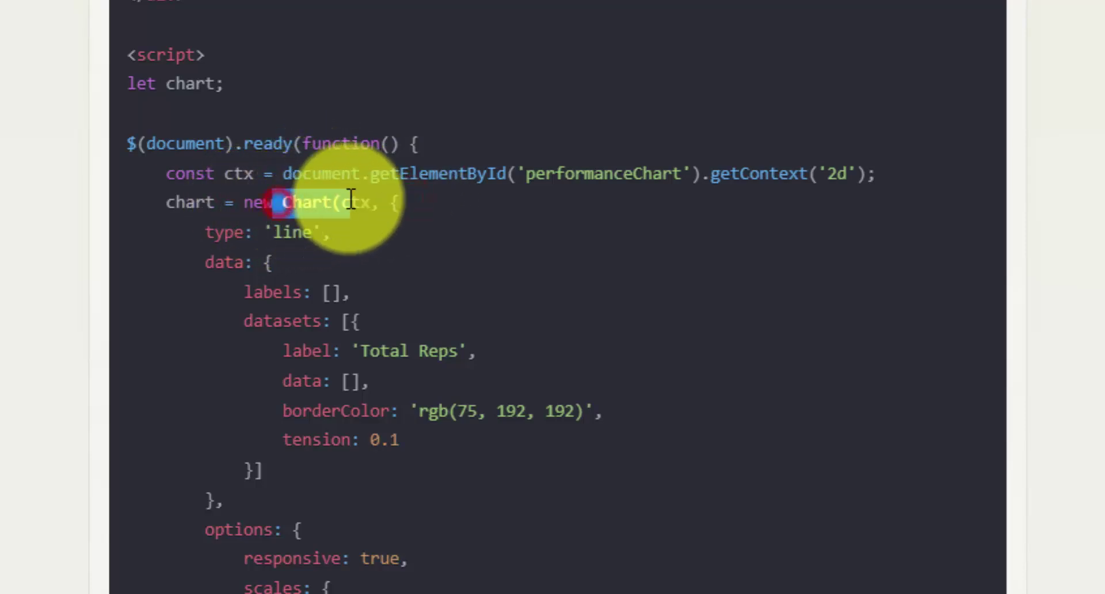
{"action": "scroll", "coordinate": [352, 198], "scroll_direction": "up", "scroll_amount": 10}
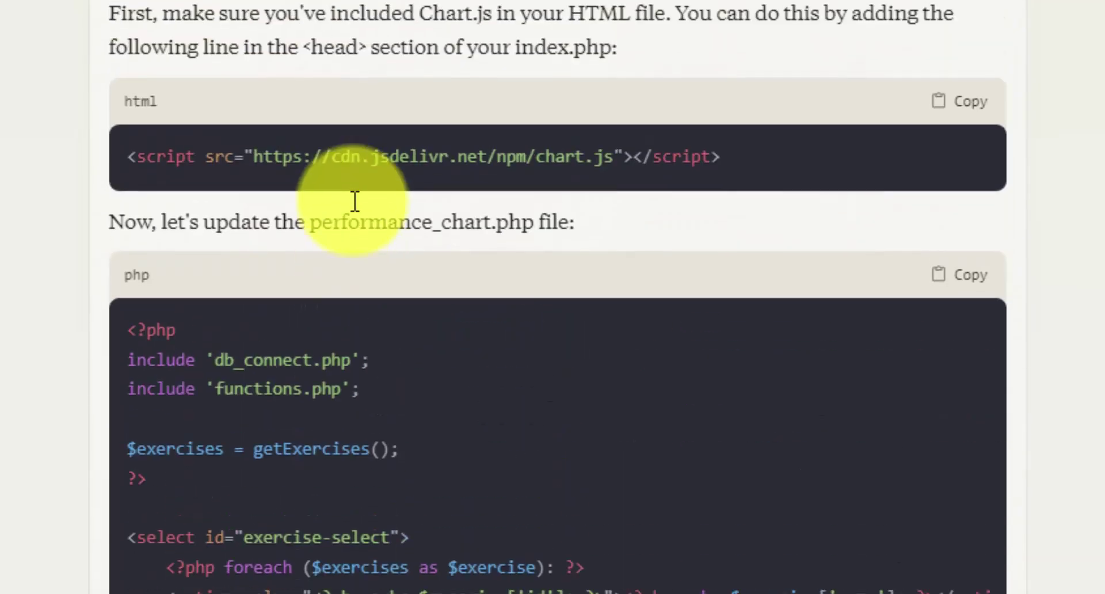
{"action": "left_click_drag", "start_coordinate": [252, 158], "coordinate": [599, 167]}
Step: Highlight the dataset lines, the empty data array, the updateChart call and the exercise-select change handler
{"action": "scroll", "coordinate": [550, 277], "scroll_direction": "down", "scroll_amount": 6}
{"action": "scroll", "coordinate": [550, 277], "scroll_direction": "down", "scroll_amount": 6}
{"action": "left_click_drag", "start_coordinate": [400, 309], "coordinate": [244, 194]}
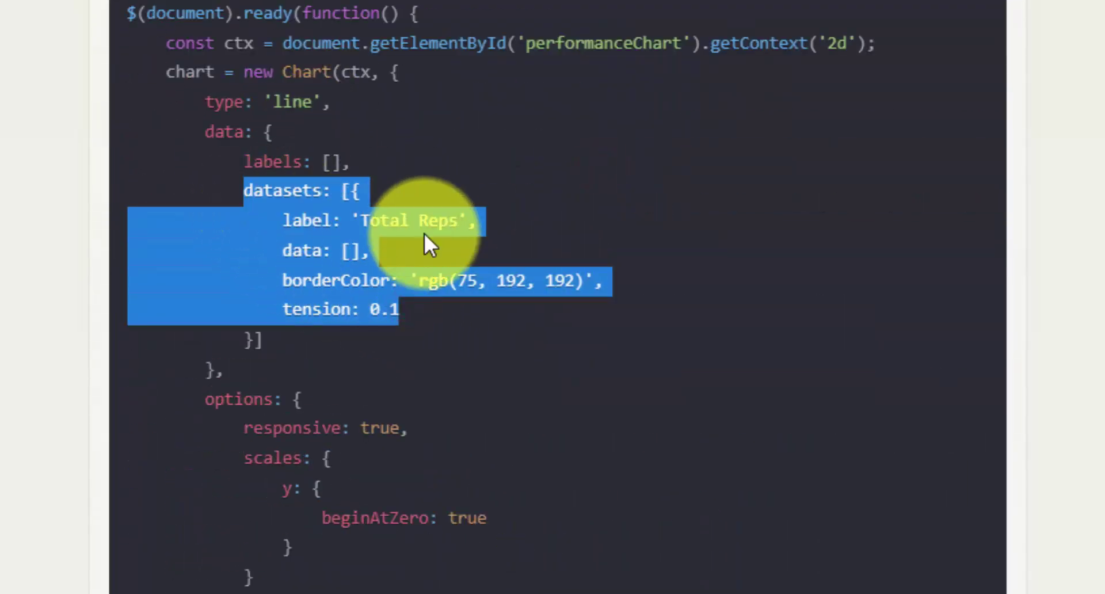
{"action": "scroll", "coordinate": [426, 242], "scroll_direction": "down", "scroll_amount": 2}
{"action": "left_click", "coordinate": [416, 108]}
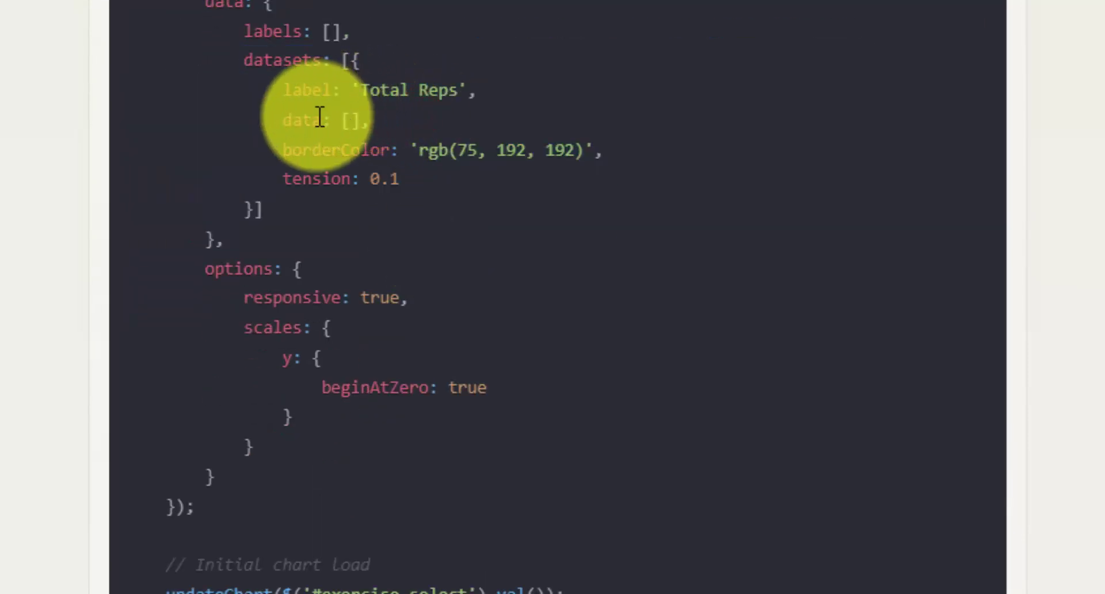
{"action": "left_click_drag", "start_coordinate": [344, 120], "coordinate": [369, 117]}
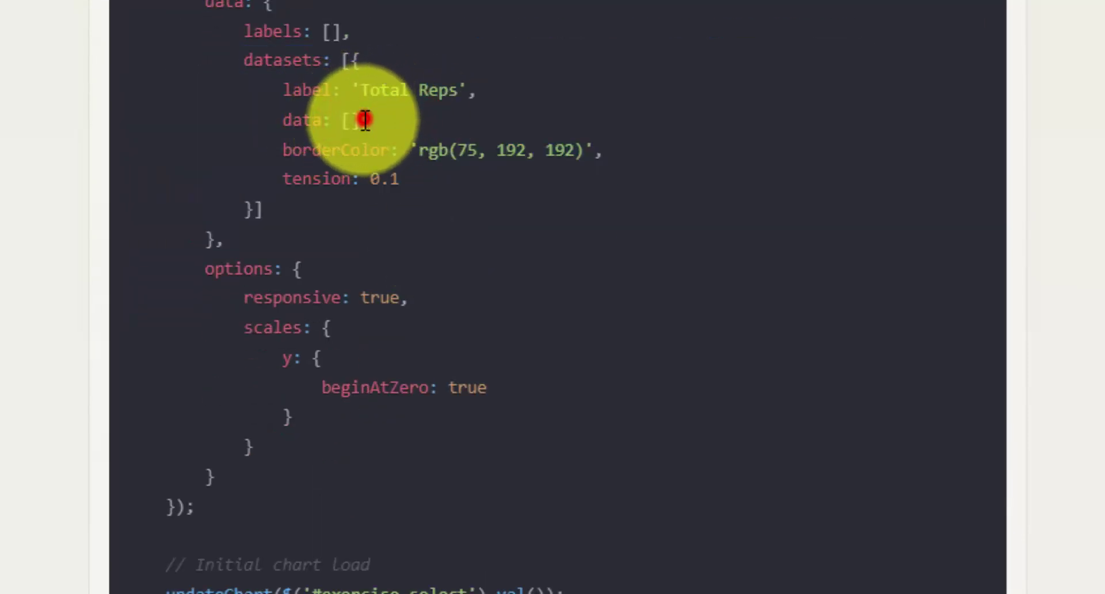
{"action": "scroll", "coordinate": [463, 192], "scroll_direction": "down", "scroll_amount": 4}
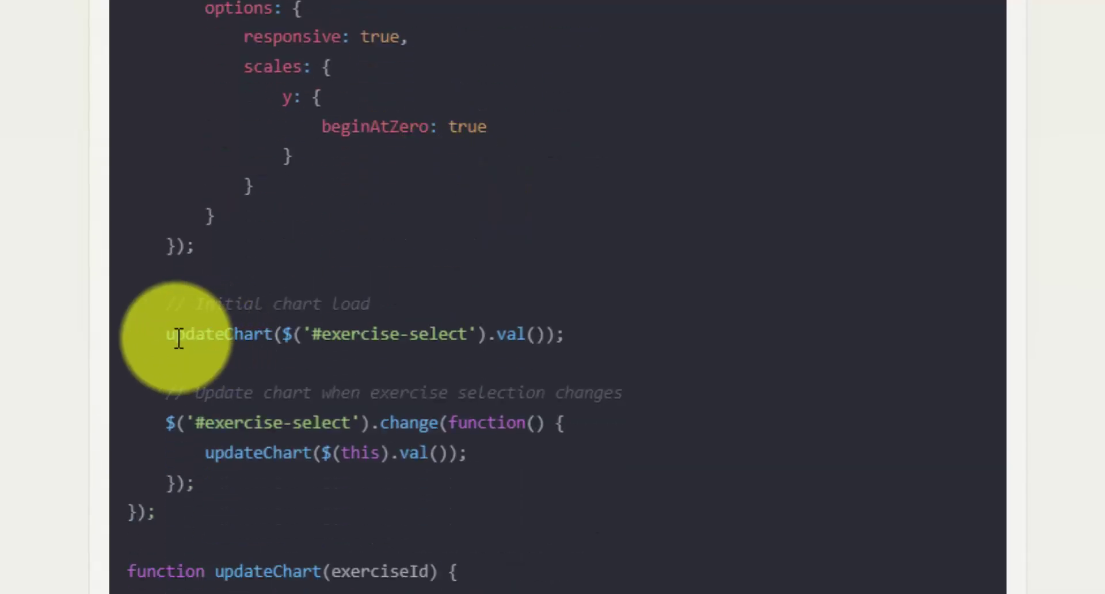
{"action": "left_click_drag", "start_coordinate": [169, 339], "coordinate": [616, 330]}
{"action": "left_click", "coordinate": [291, 414]}
{"action": "left_click_drag", "start_coordinate": [169, 423], "coordinate": [587, 423]}
{"action": "left_click", "coordinate": [420, 421]}
{"action": "left_click", "coordinate": [295, 453]}
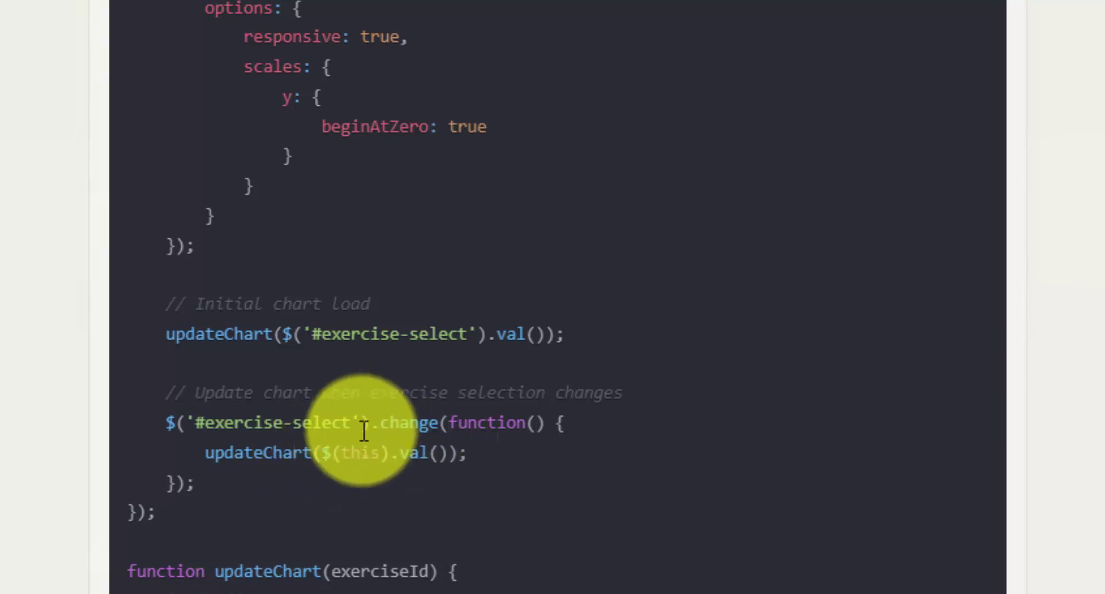
Step: In the ajax call, highlight the get_performance_data.php URL and the success: function(data) line
{"action": "scroll", "coordinate": [363, 431], "scroll_direction": "down", "scroll_amount": 5}
{"action": "double_click", "coordinate": [201, 206]}
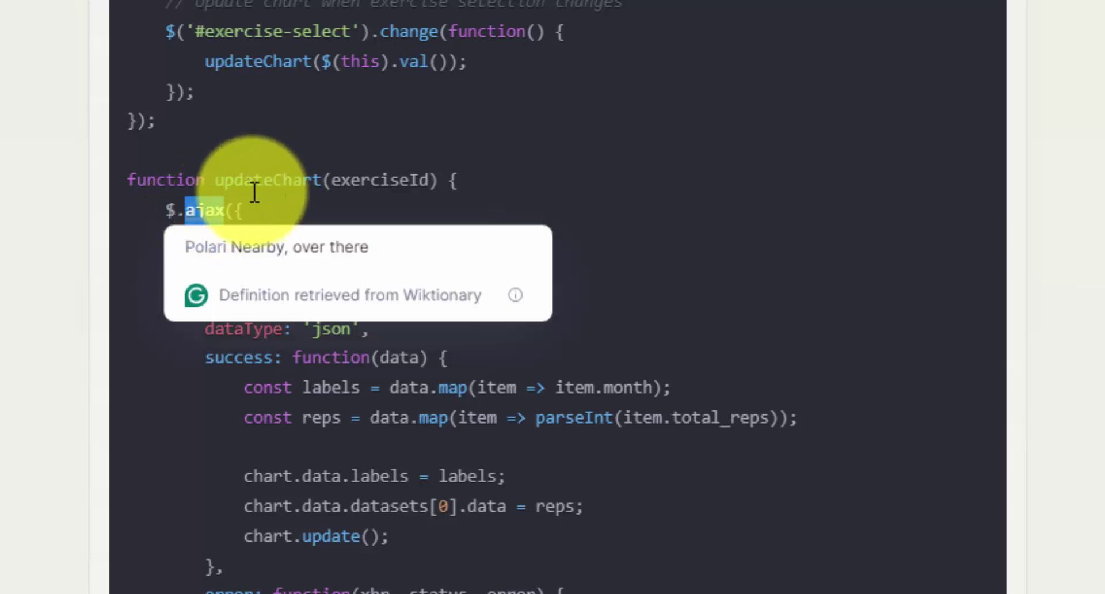
{"action": "left_click", "coordinate": [301, 301]}
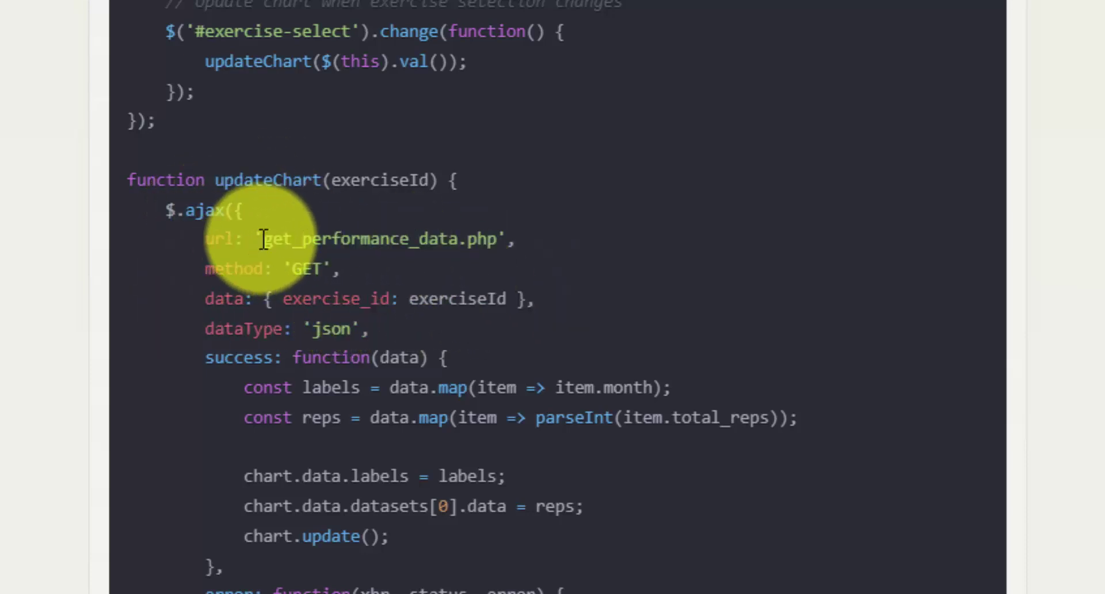
{"action": "left_click_drag", "start_coordinate": [263, 238], "coordinate": [497, 245]}
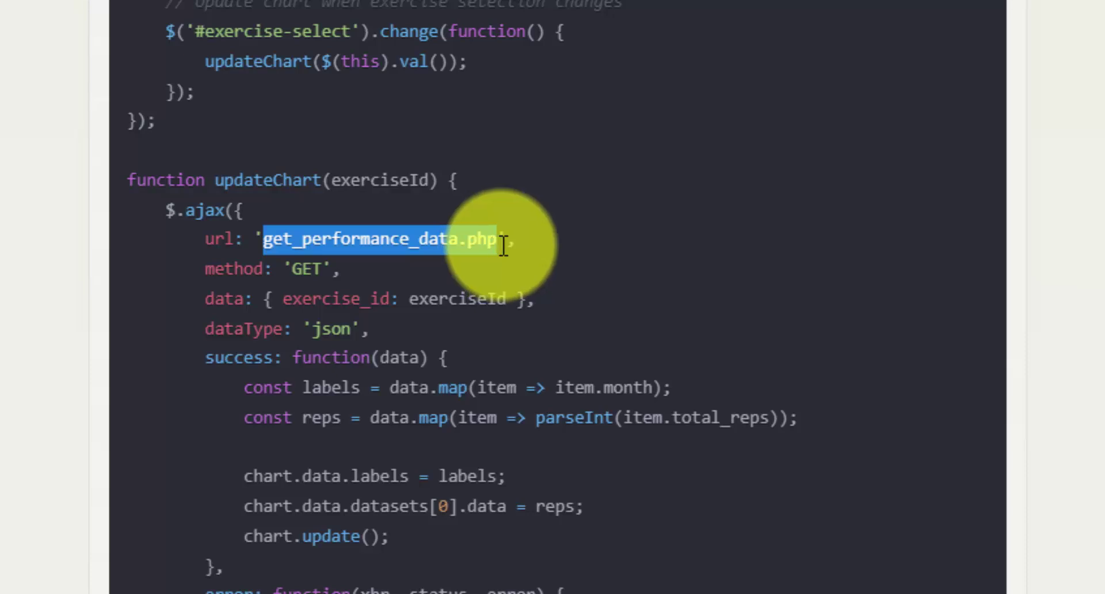
{"action": "left_click", "coordinate": [457, 240]}
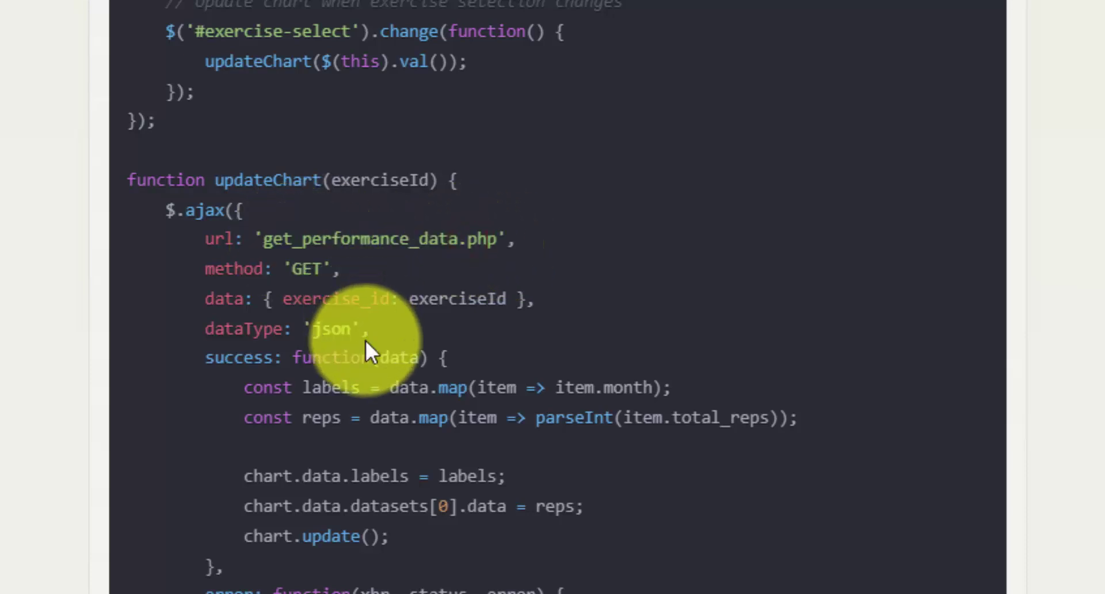
{"action": "left_click_drag", "start_coordinate": [206, 360], "coordinate": [459, 357]}
{"action": "left_click", "coordinate": [453, 355]}
Step: Select data in the success handler and the labels line's item.month and item.total_reps
{"action": "double_click", "coordinate": [397, 357]}
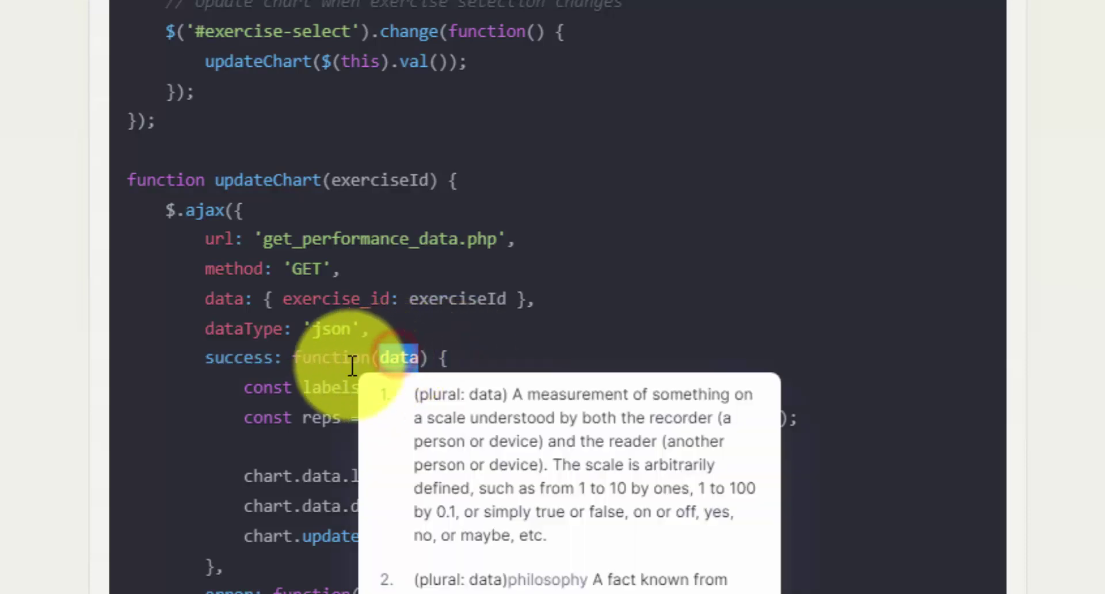
{"action": "left_click", "coordinate": [345, 357]}
{"action": "double_click", "coordinate": [394, 358]}
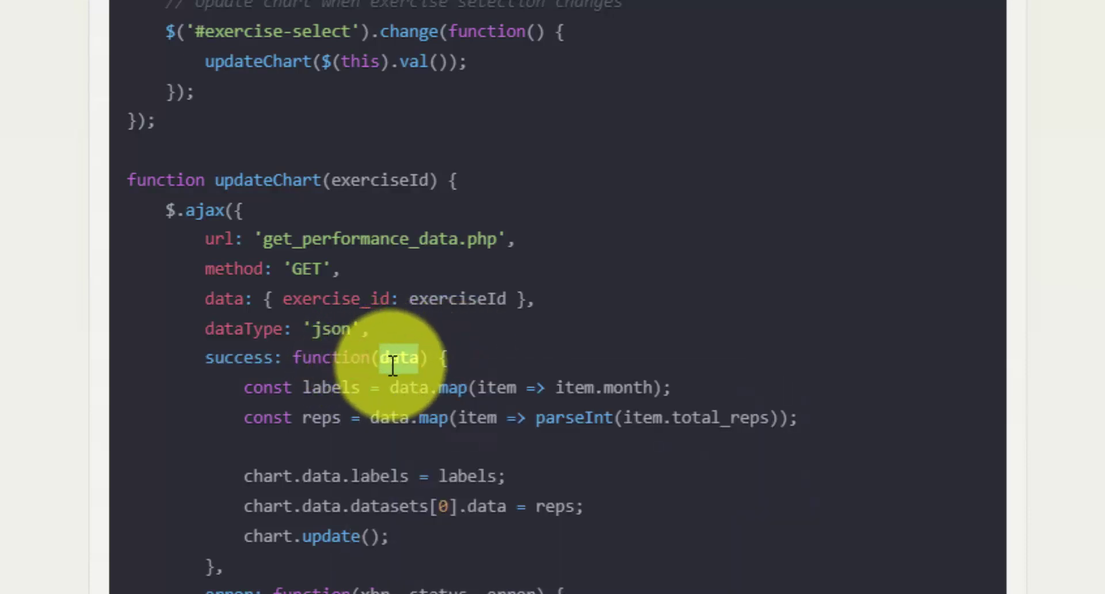
{"action": "double_click", "coordinate": [406, 388]}
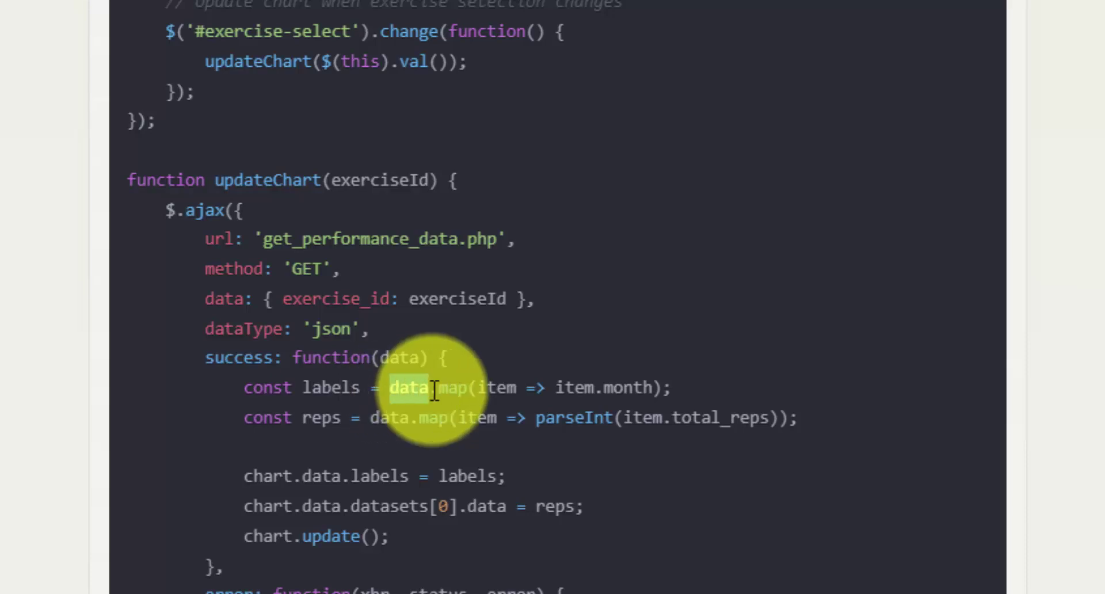
{"action": "left_click", "coordinate": [533, 390]}
{"action": "left_click_drag", "start_coordinate": [555, 388], "coordinate": [785, 417]}
{"action": "left_click", "coordinate": [784, 417]}
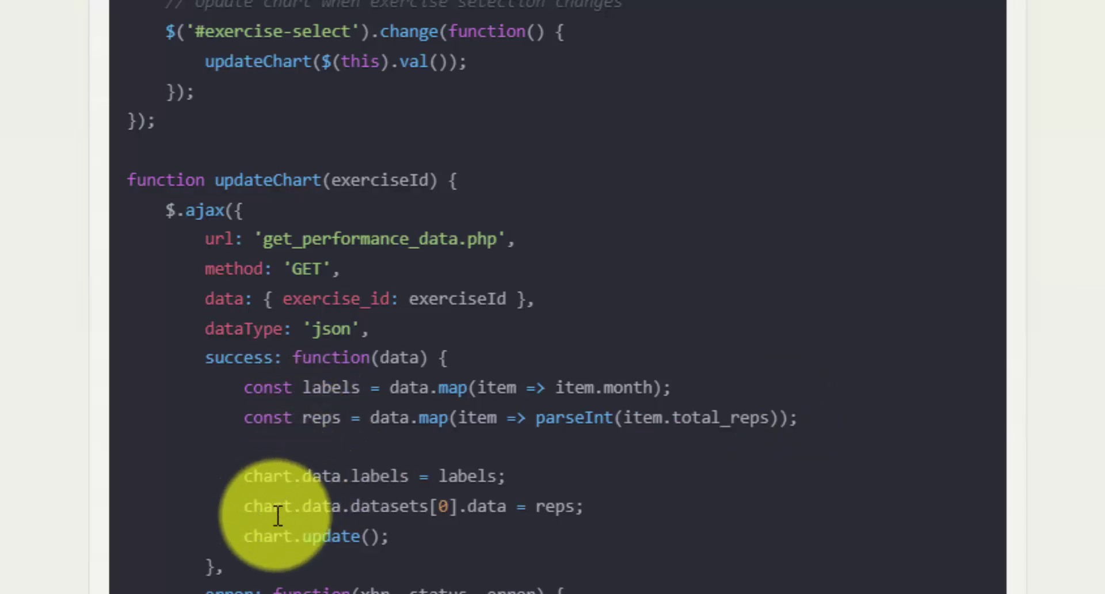
Step: Scroll down to the CSV multi-workout upload request and Claude's plan for log_workout_form.php
{"action": "scroll", "coordinate": [543, 192], "scroll_direction": "down", "scroll_amount": 10}
{"action": "scroll", "coordinate": [717, 416], "scroll_direction": "down", "scroll_amount": 5}
{"action": "scroll", "coordinate": [717, 415], "scroll_direction": "down", "scroll_amount": 9}
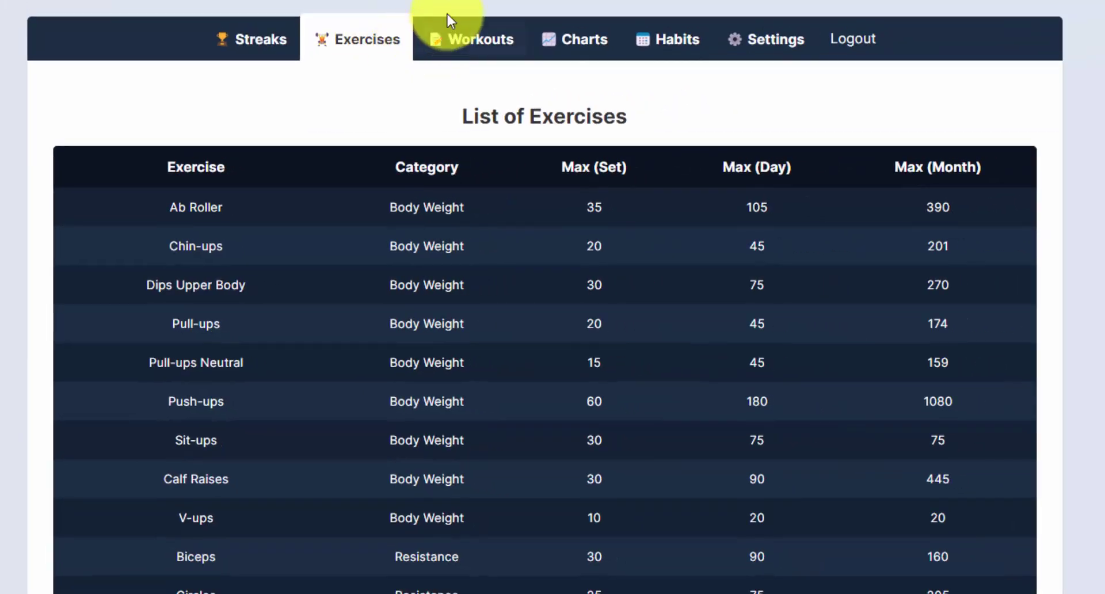
Step: Go to the tracker's Workouts tab to see the Add a Workout form
{"action": "left_click", "coordinate": [471, 39]}
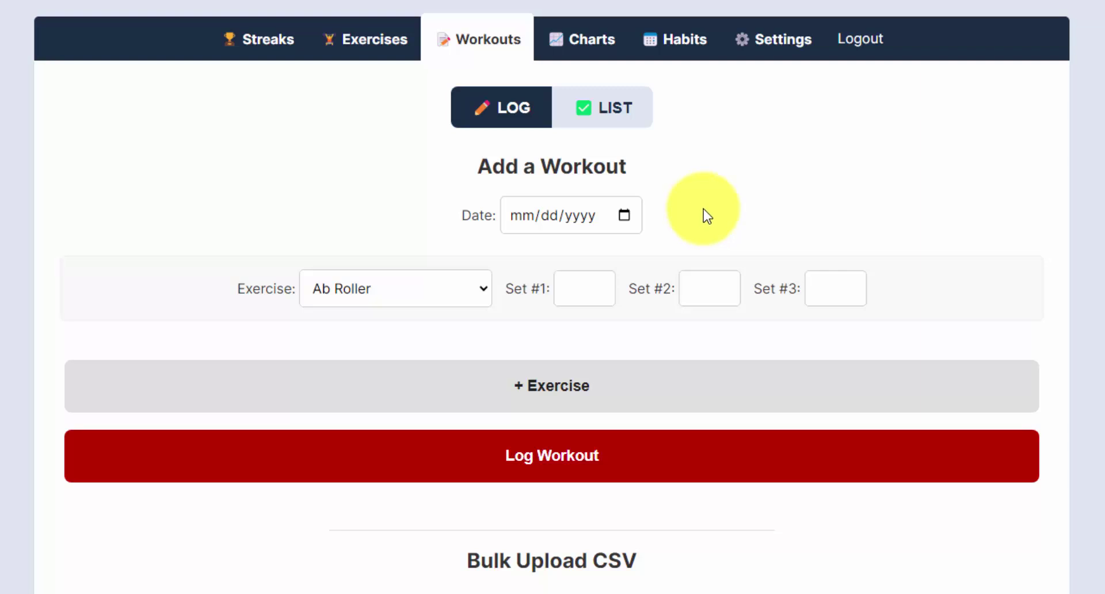
Step: Scroll down to the Bulk Upload CSV section below the Add a Workout form
{"action": "scroll", "coordinate": [703, 209], "scroll_direction": "down", "scroll_amount": 3}
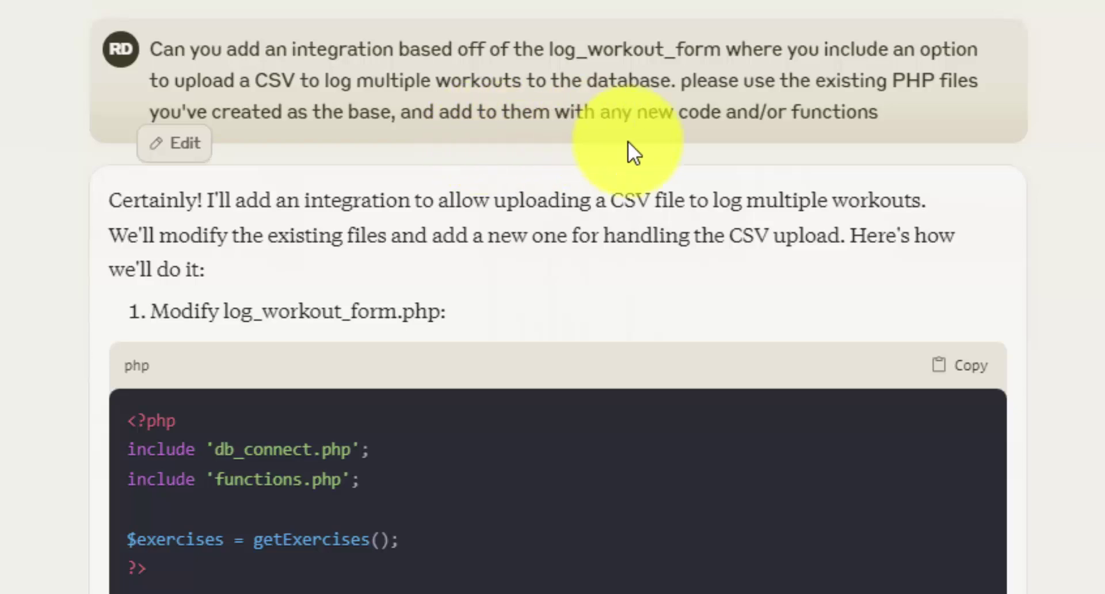
Step: Review the log_workout_form.php Upload CSV form markup and its submit handler code
{"action": "scroll", "coordinate": [278, 208], "scroll_direction": "down", "scroll_amount": 2}
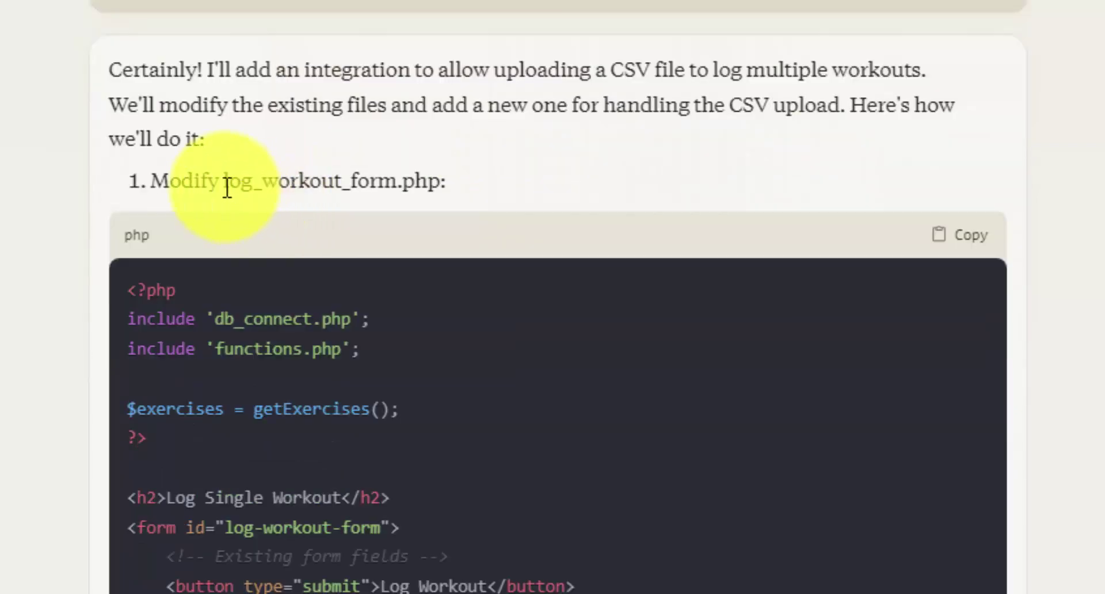
{"action": "left_click_drag", "start_coordinate": [220, 183], "coordinate": [435, 189]}
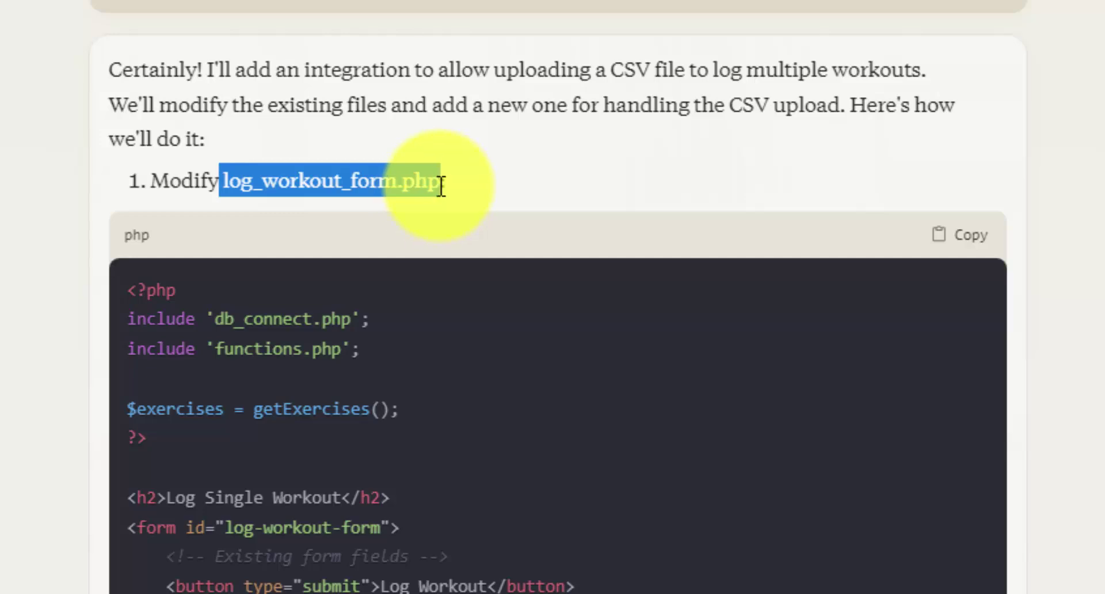
{"action": "left_click", "coordinate": [440, 185]}
{"action": "scroll", "coordinate": [436, 185], "scroll_direction": "down", "scroll_amount": 6}
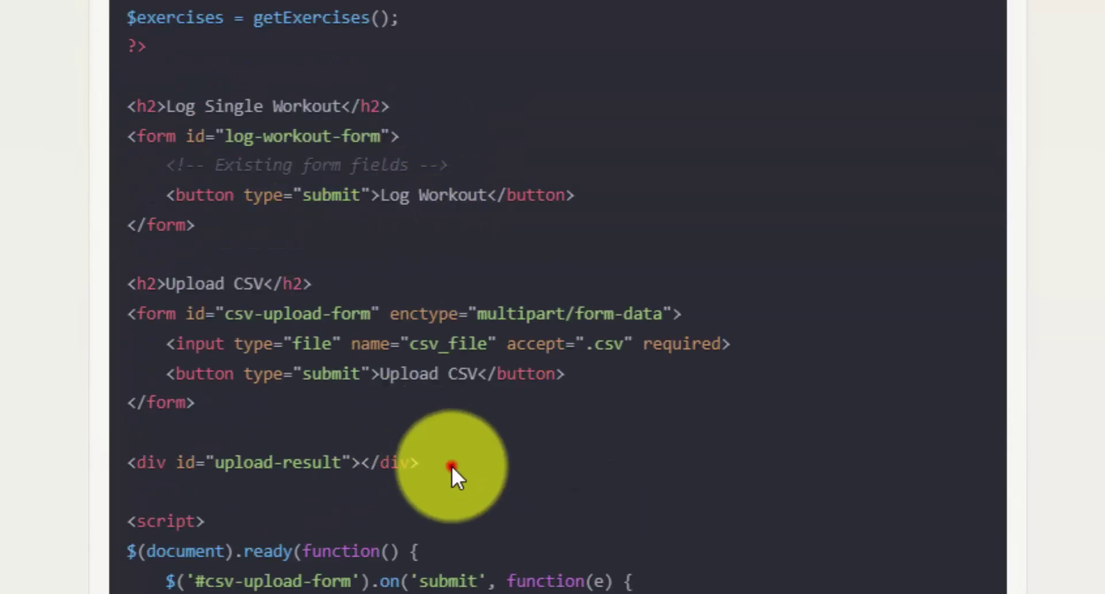
{"action": "left_click_drag", "start_coordinate": [451, 466], "coordinate": [124, 284]}
{"action": "left_click", "coordinate": [256, 277]}
{"action": "scroll", "coordinate": [256, 277], "scroll_direction": "down", "scroll_amount": 6}
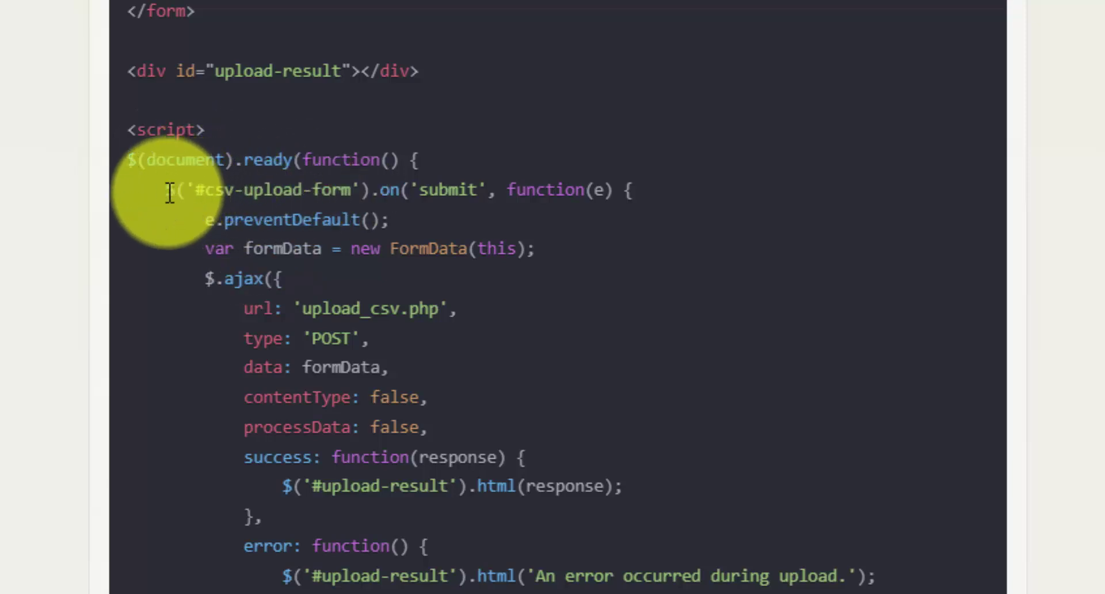
{"action": "left_click_drag", "start_coordinate": [171, 184], "coordinate": [431, 571]}
{"action": "left_click", "coordinate": [375, 315]}
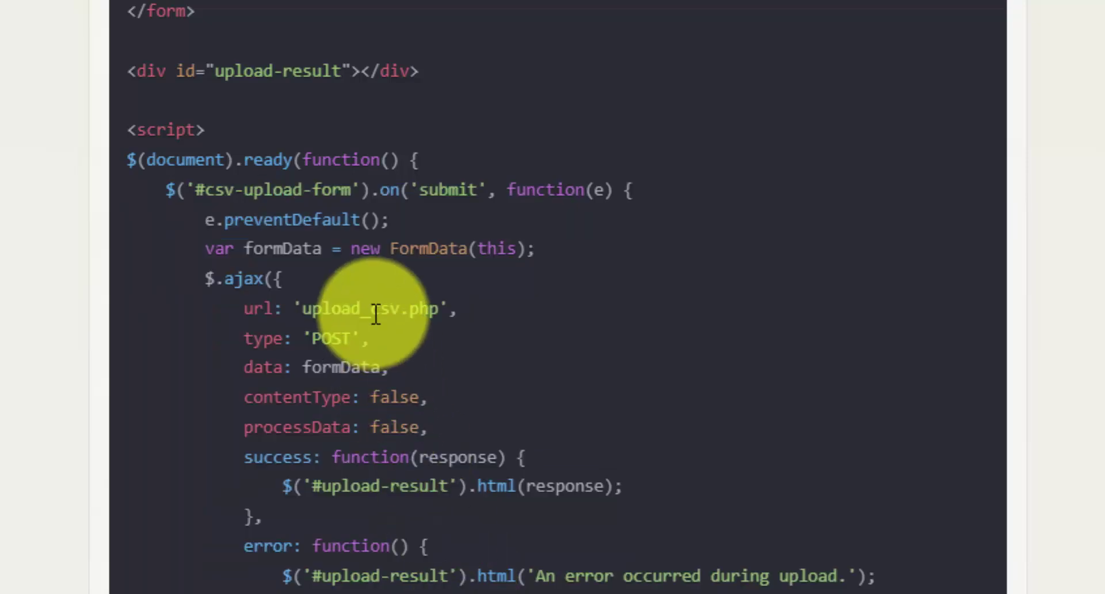
Step: Read on to logWorkout's error_log handling and the sample CSV format rows
{"action": "scroll", "coordinate": [375, 311], "scroll_direction": "down", "scroll_amount": 5}
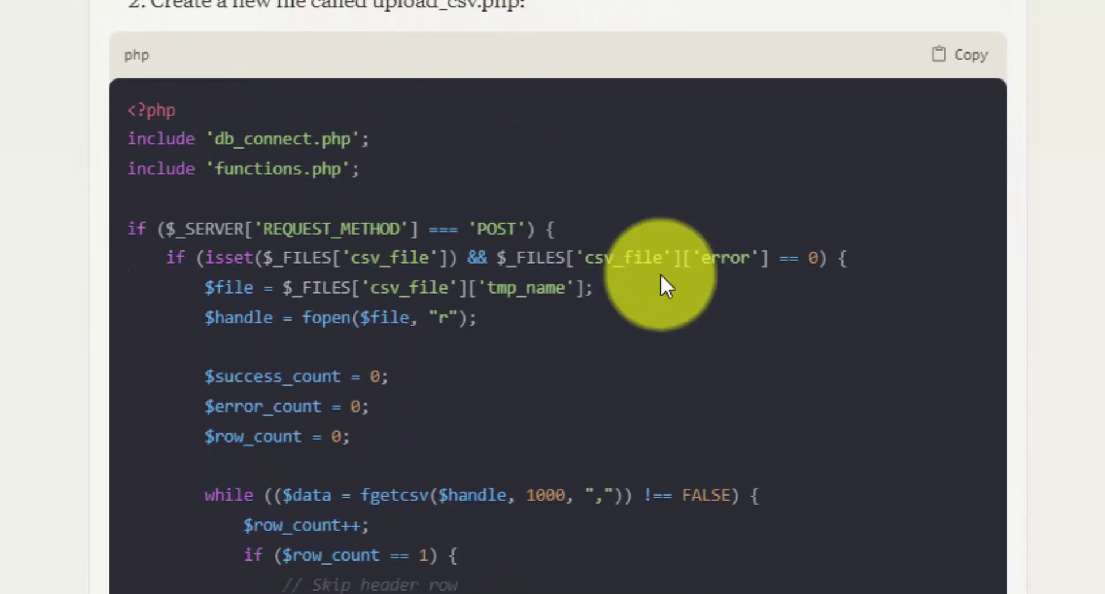
{"action": "scroll", "coordinate": [441, 33], "scroll_direction": "down", "scroll_amount": 2}
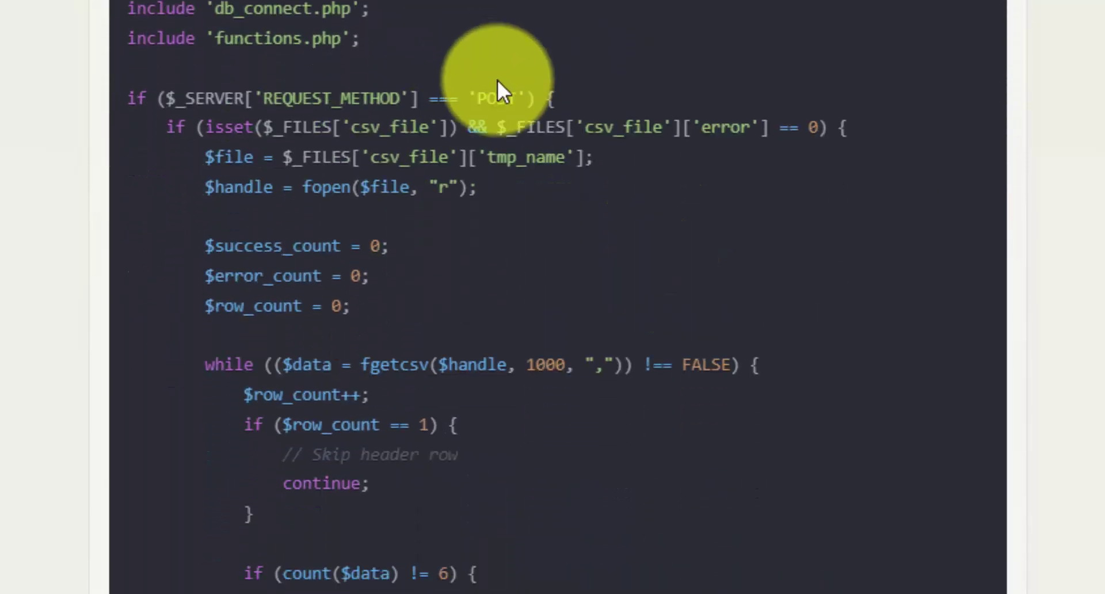
{"action": "scroll", "coordinate": [518, 86], "scroll_direction": "down", "scroll_amount": 5}
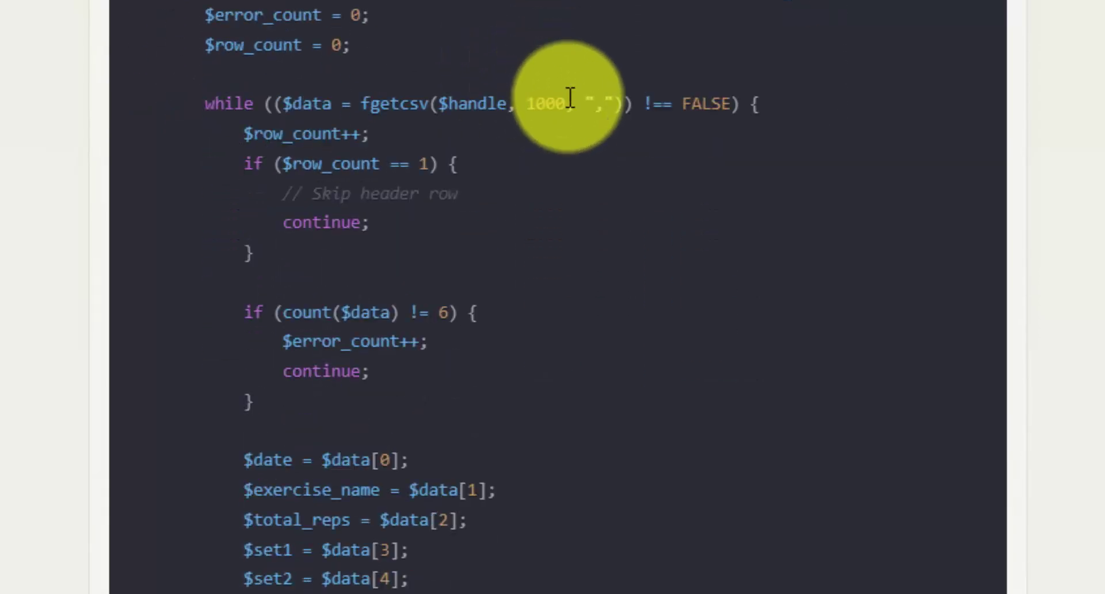
{"action": "scroll", "coordinate": [602, 99], "scroll_direction": "down", "scroll_amount": 7}
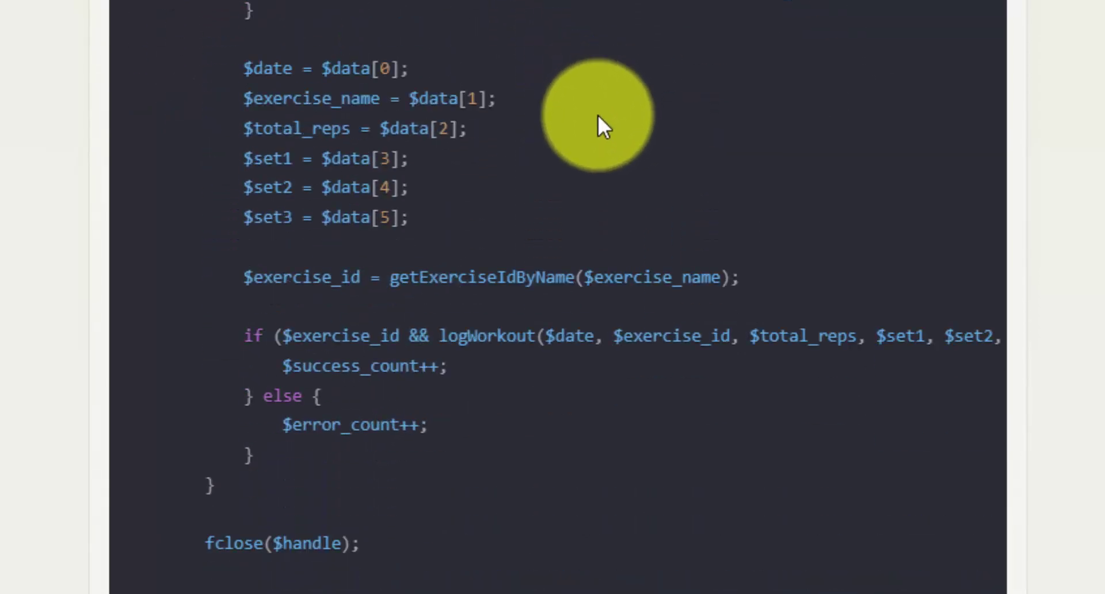
{"action": "scroll", "coordinate": [599, 116], "scroll_direction": "down", "scroll_amount": 7}
{"action": "scroll", "coordinate": [596, 109], "scroll_direction": "down", "scroll_amount": 5}
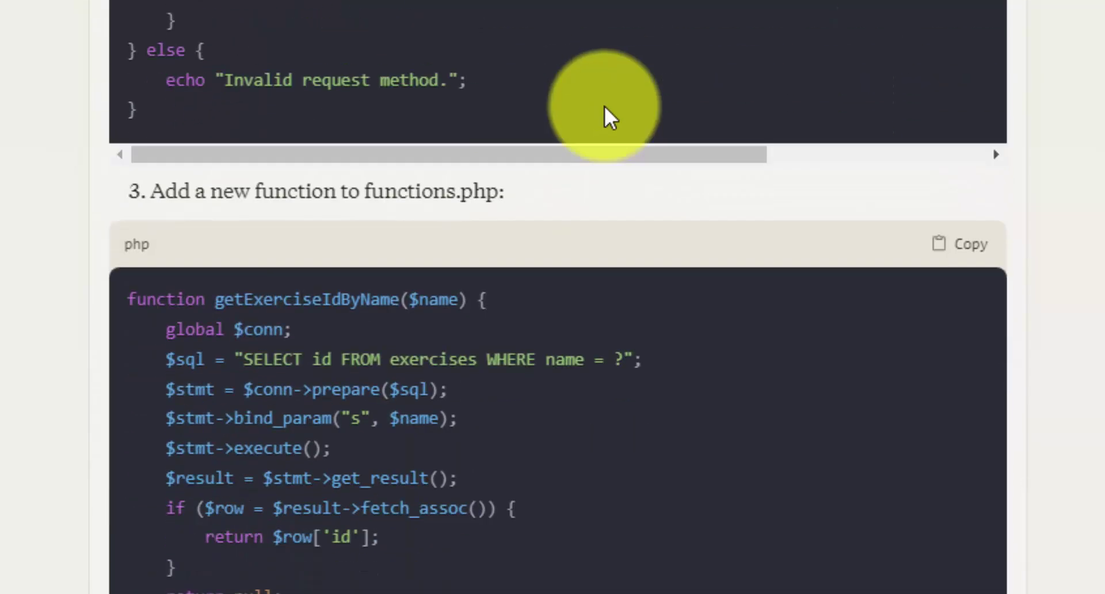
{"action": "scroll", "coordinate": [604, 112], "scroll_direction": "down", "scroll_amount": 2}
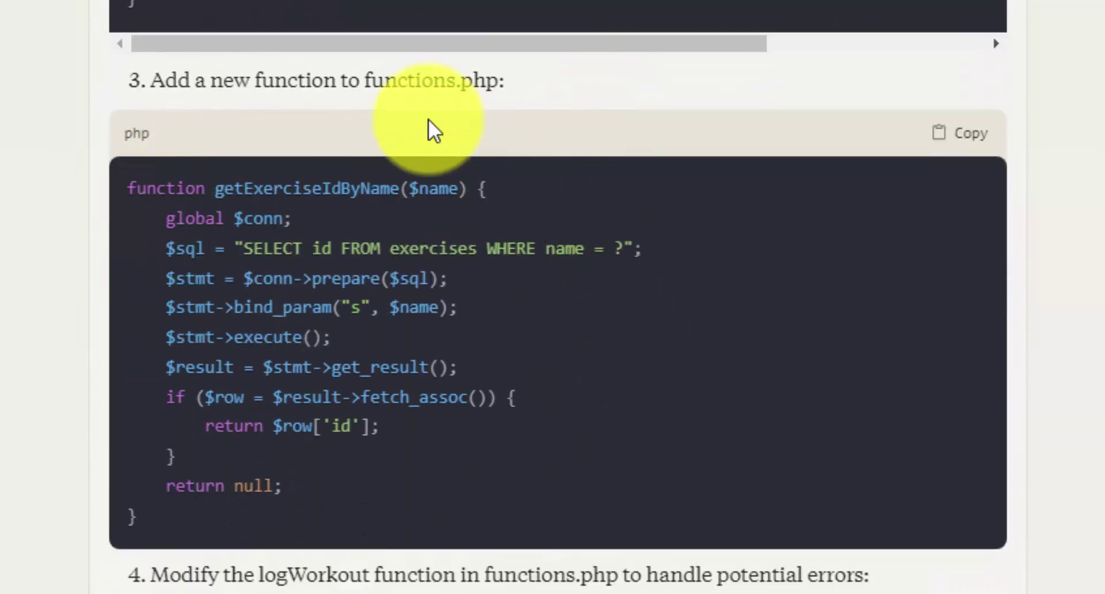
{"action": "scroll", "coordinate": [443, 239], "scroll_direction": "down", "scroll_amount": 7}
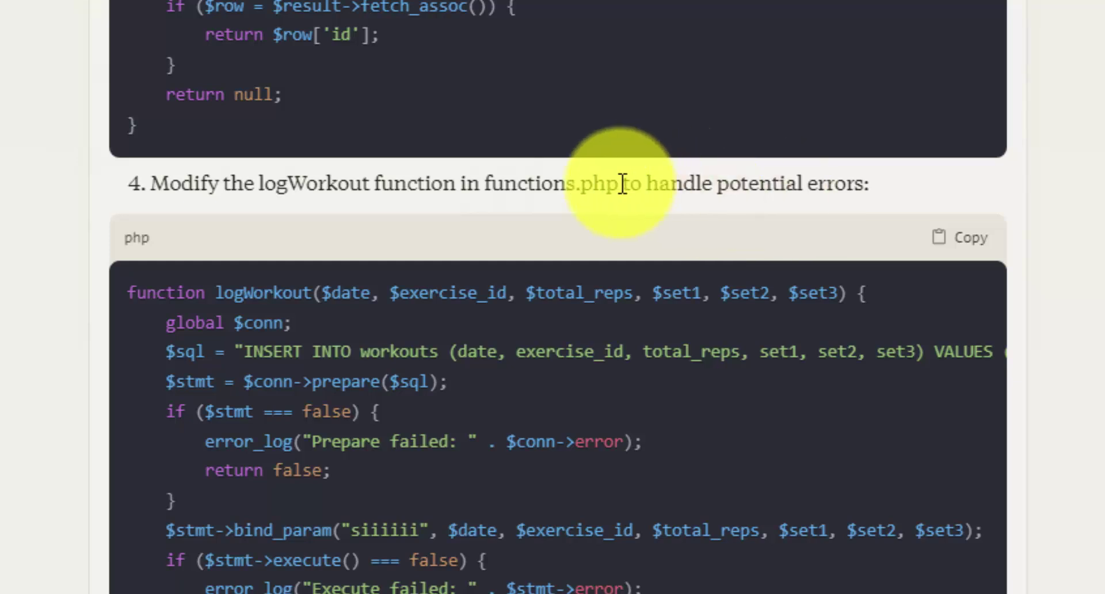
{"action": "left_click_drag", "start_coordinate": [624, 183], "coordinate": [696, 183]}
{"action": "left_click", "coordinate": [794, 184]}
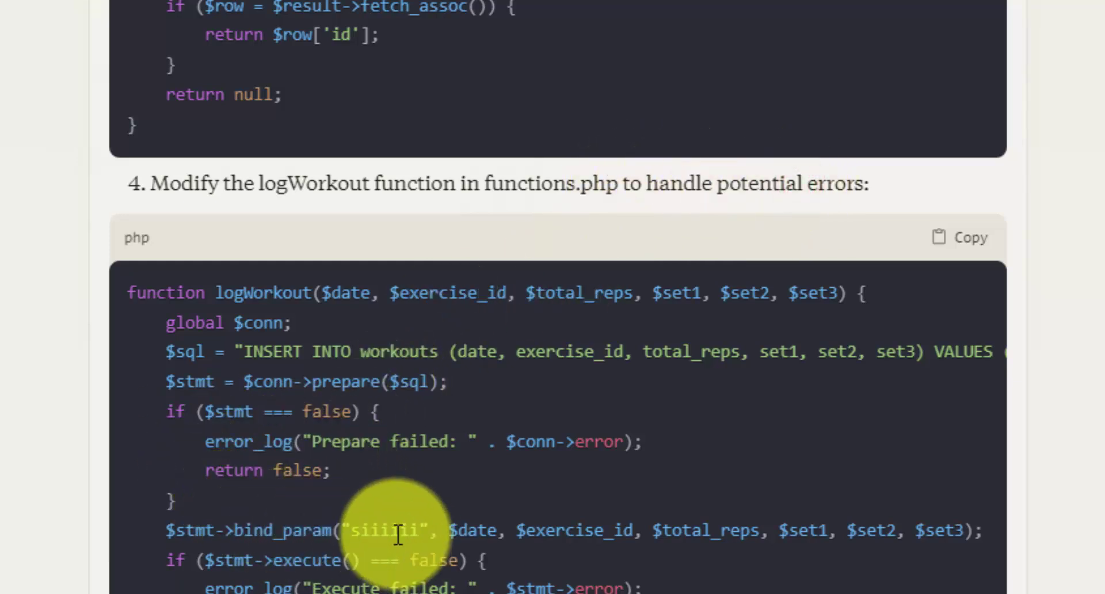
{"action": "left_click_drag", "start_coordinate": [173, 441], "coordinate": [656, 468]}
{"action": "left_click", "coordinate": [657, 447]}
{"action": "scroll", "coordinate": [657, 448], "scroll_direction": "down", "scroll_amount": 10}
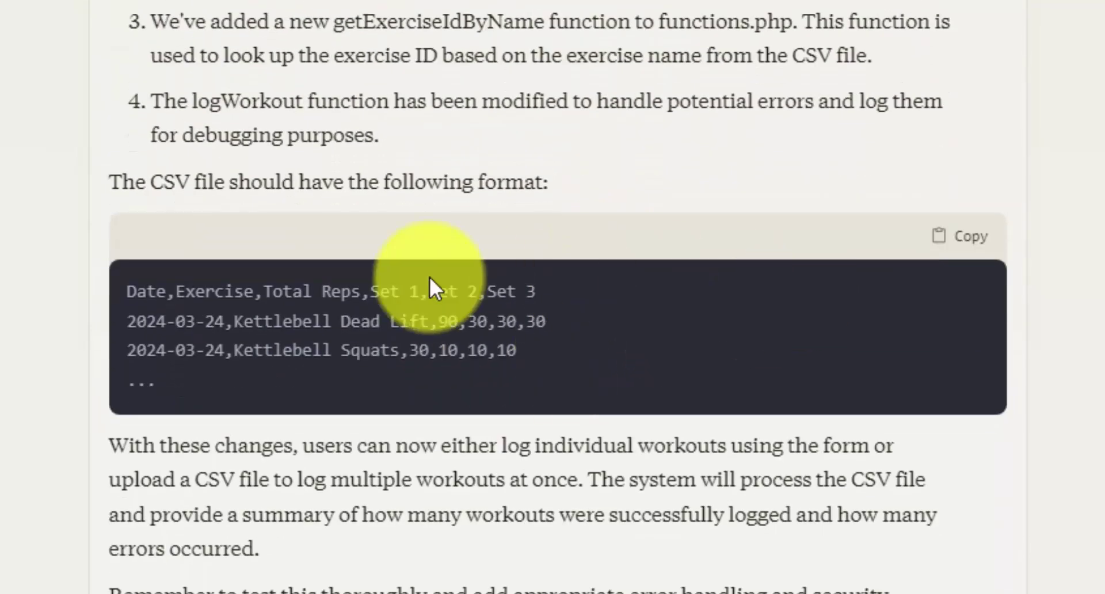
{"action": "mouse_move", "coordinate": [536, 358]}
{"action": "left_mouse_down"}
{"action": "mouse_move", "coordinate": [181, 309]}
{"action": "mouse_move", "coordinate": [537, 353]}
{"action": "left_mouse_up"}
{"action": "left_click", "coordinate": [537, 353]}
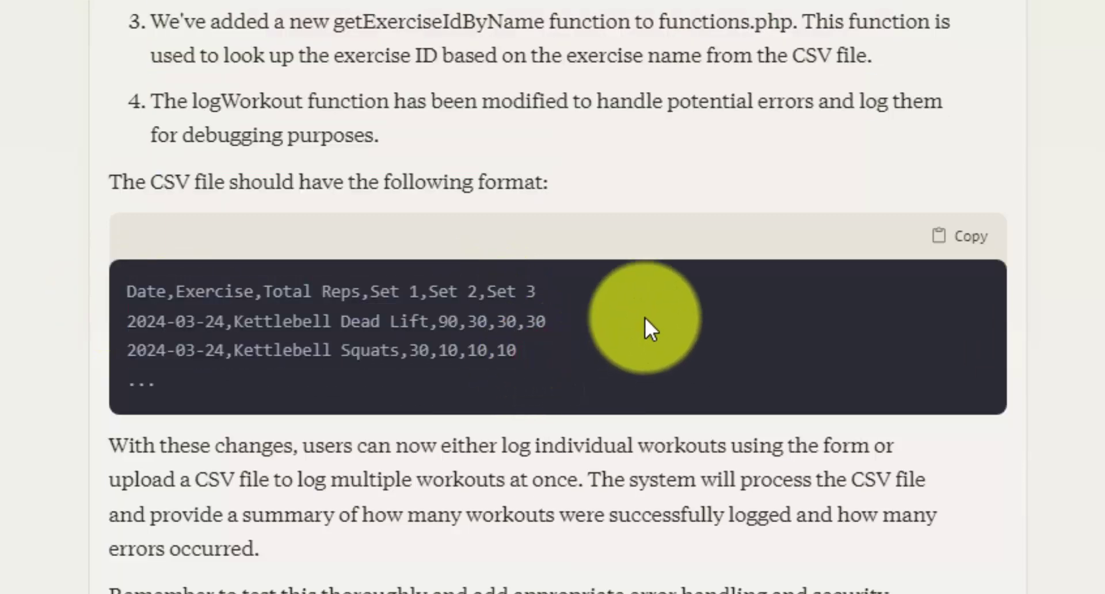
Step: Point out the '+ Add Exercise' request message, then return to the Workouts page
{"action": "scroll", "coordinate": [648, 317], "scroll_direction": "down", "scroll_amount": 7}
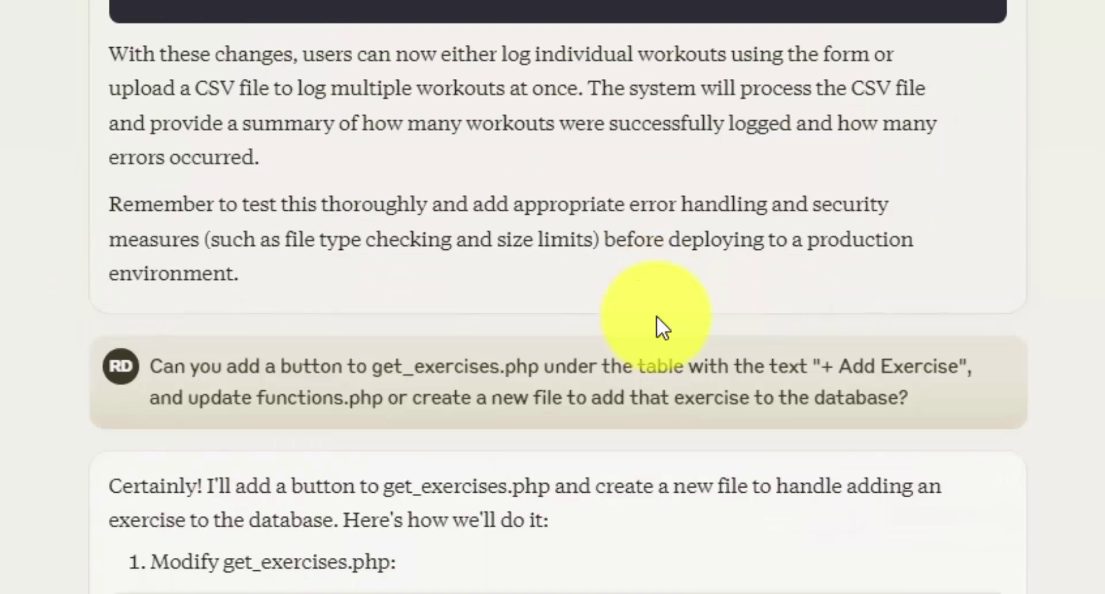
{"action": "mouse_move", "coordinate": [663, 311]}
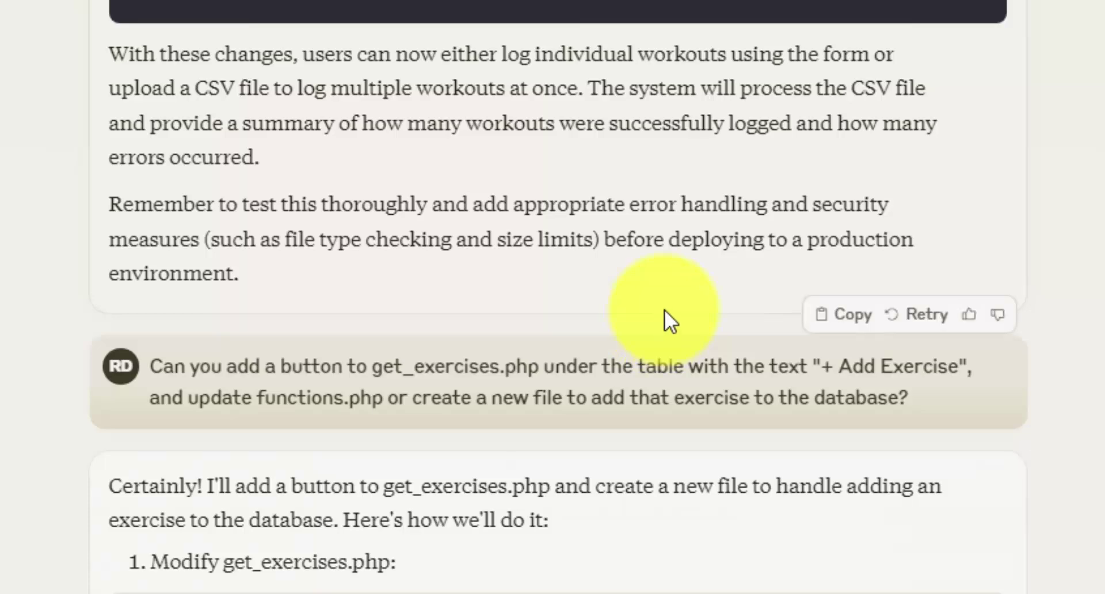
{"action": "scroll", "coordinate": [661, 311], "scroll_direction": "down", "scroll_amount": 4}
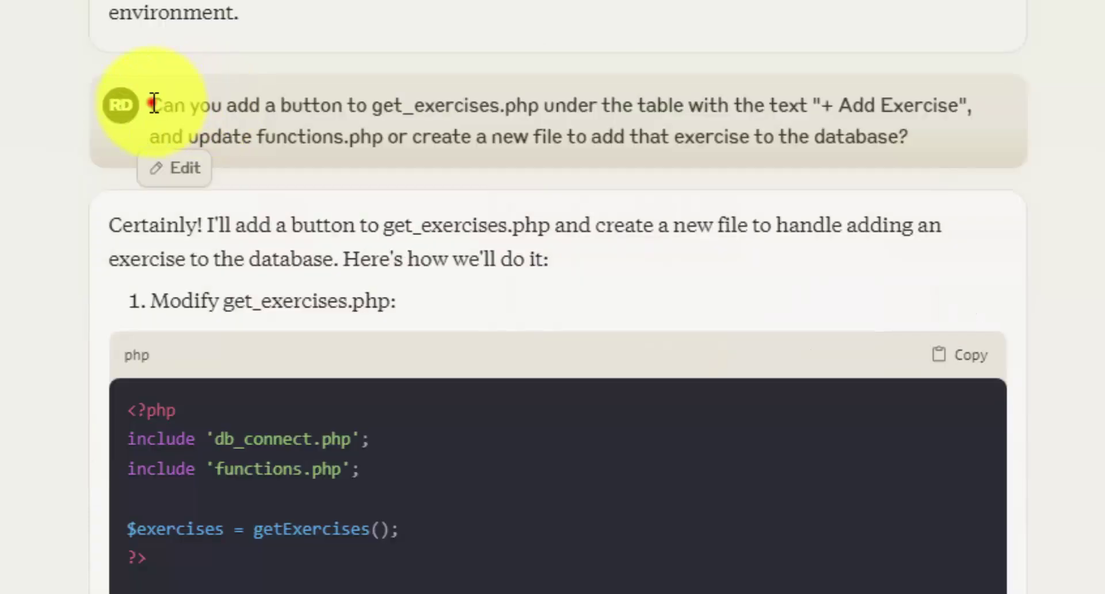
{"action": "left_click_drag", "start_coordinate": [153, 103], "coordinate": [531, 111]}
{"action": "left_click", "coordinate": [528, 112]}
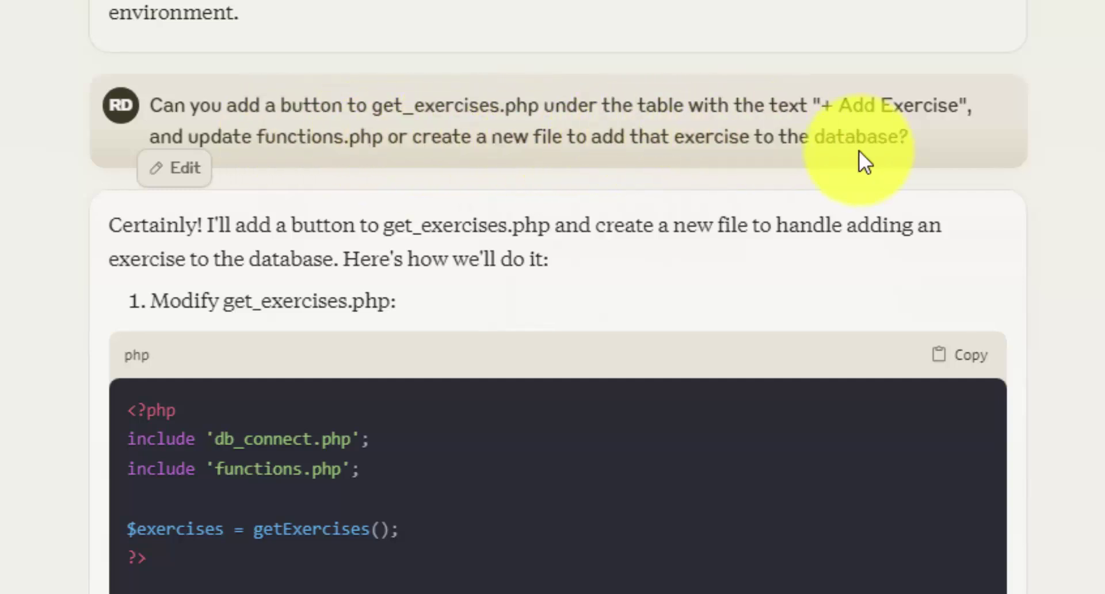
{"action": "scroll", "coordinate": [698, 209], "scroll_direction": "down", "scroll_amount": 1}
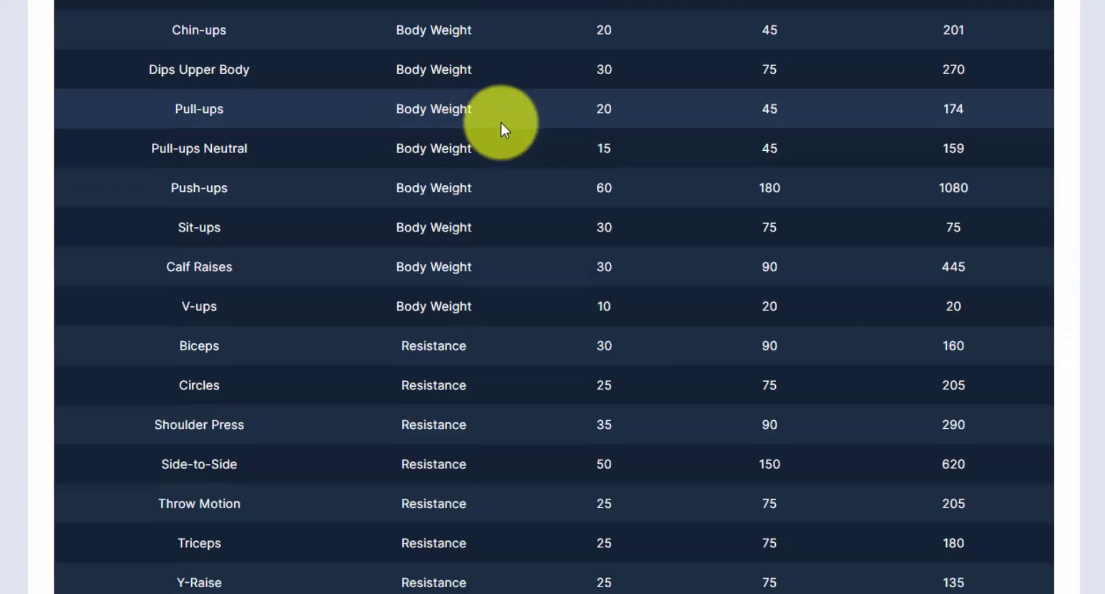
Step: Open the Add New Exercise form with + New Exercise and focus its Exercise Name field
{"action": "scroll", "coordinate": [506, 128], "scroll_direction": "down", "scroll_amount": 8}
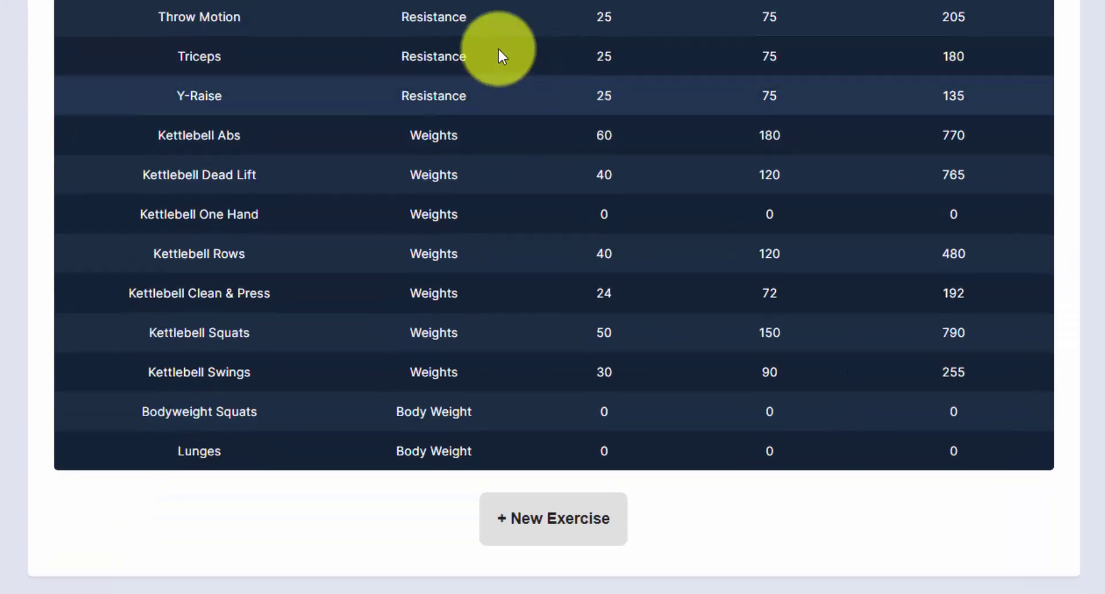
{"action": "left_click", "coordinate": [575, 521]}
{"action": "scroll", "coordinate": [580, 496], "scroll_direction": "down", "scroll_amount": 2}
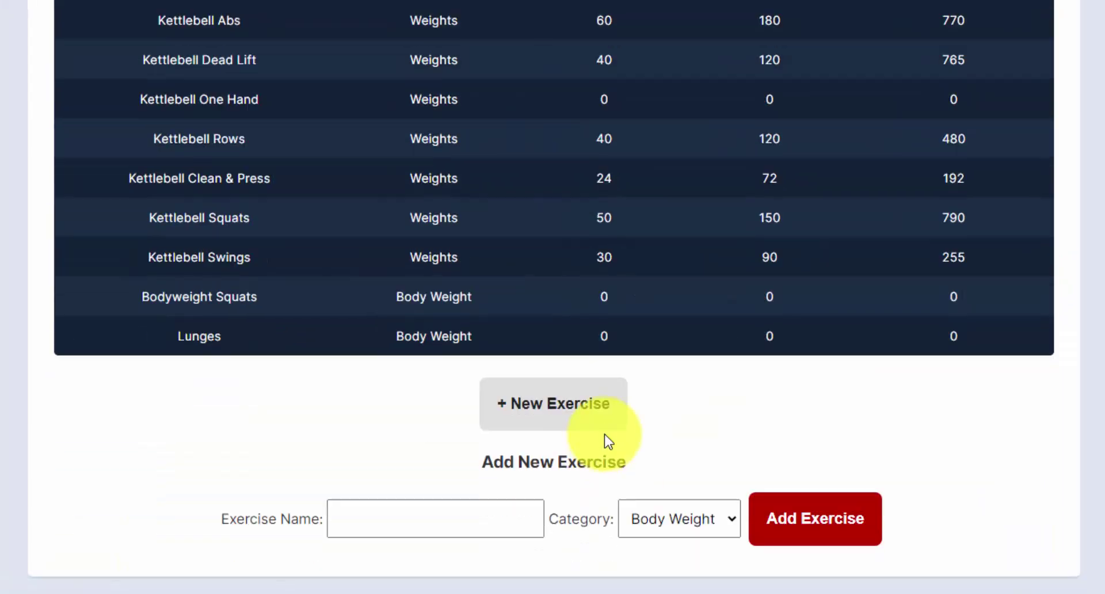
{"action": "left_click", "coordinate": [378, 516]}
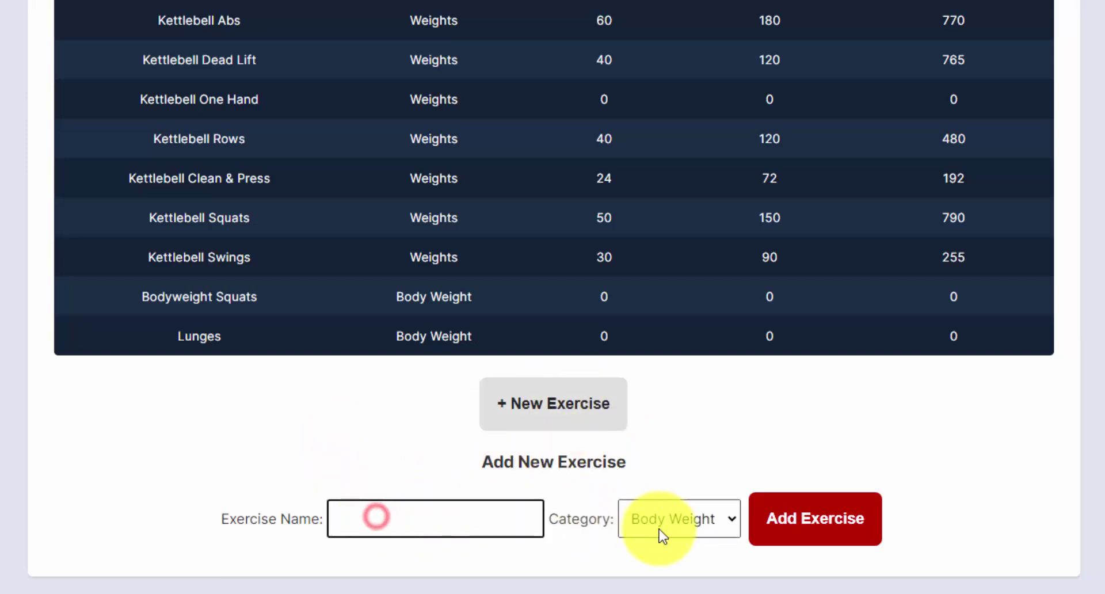
{"action": "scroll", "coordinate": [690, 391], "scroll_direction": "up", "scroll_amount": 6}
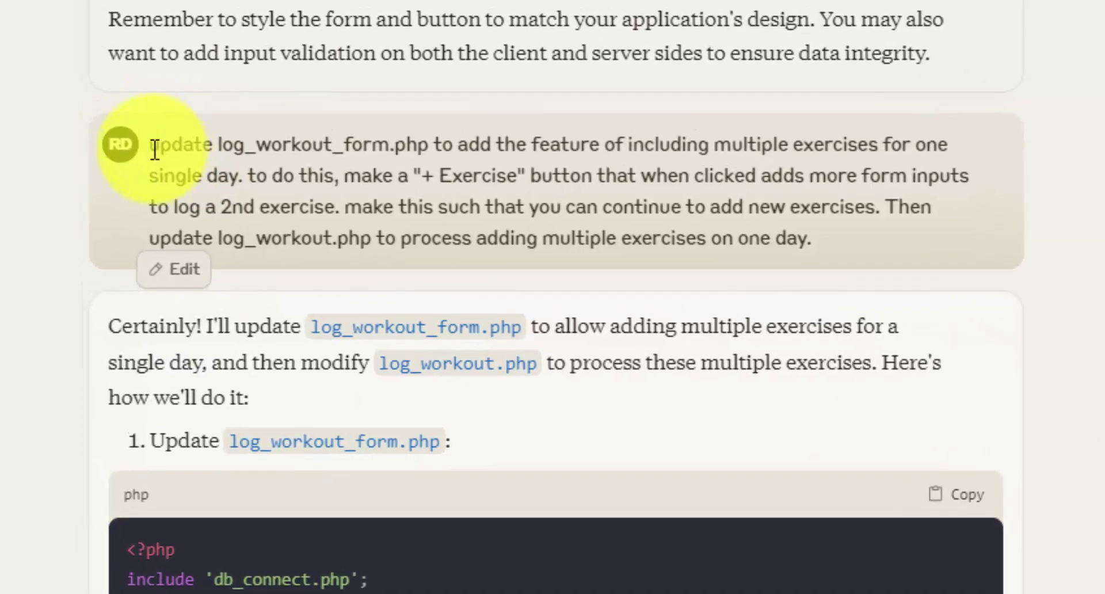
{"action": "left_click_drag", "start_coordinate": [154, 149], "coordinate": [452, 157]}
{"action": "left_click", "coordinate": [452, 158]}
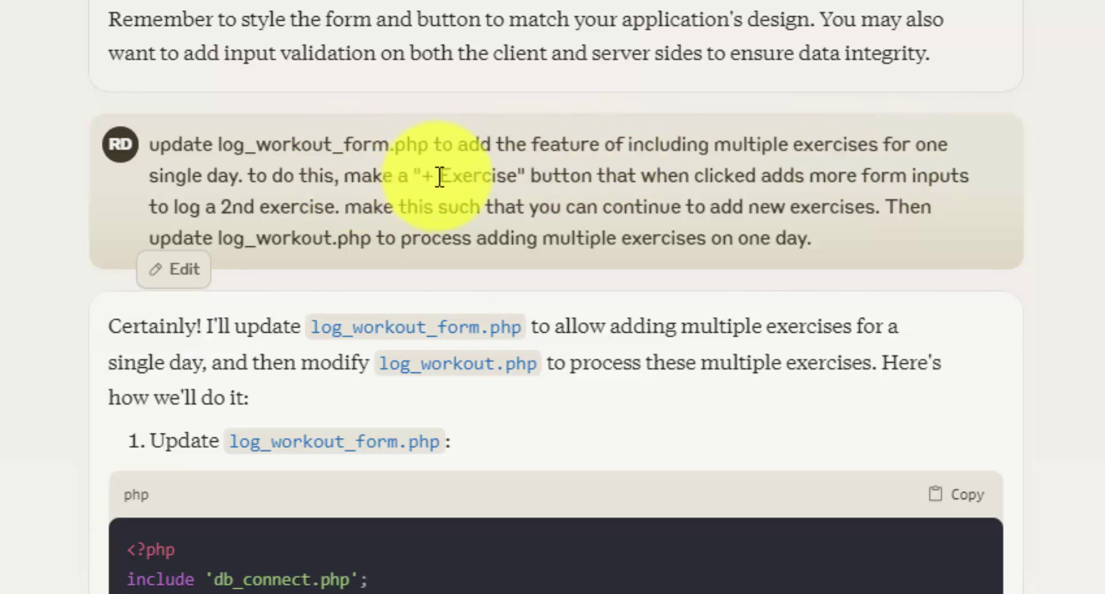
{"action": "left_click_drag", "start_coordinate": [410, 175], "coordinate": [527, 167]}
{"action": "left_click", "coordinate": [525, 167]}
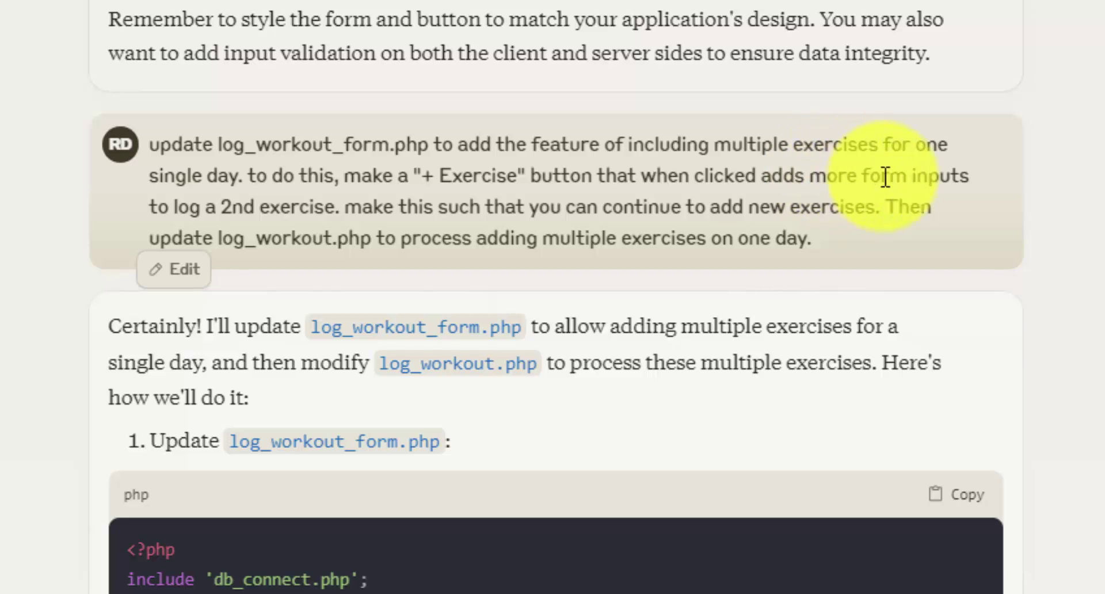
{"action": "left_click_drag", "start_coordinate": [232, 240], "coordinate": [677, 242]}
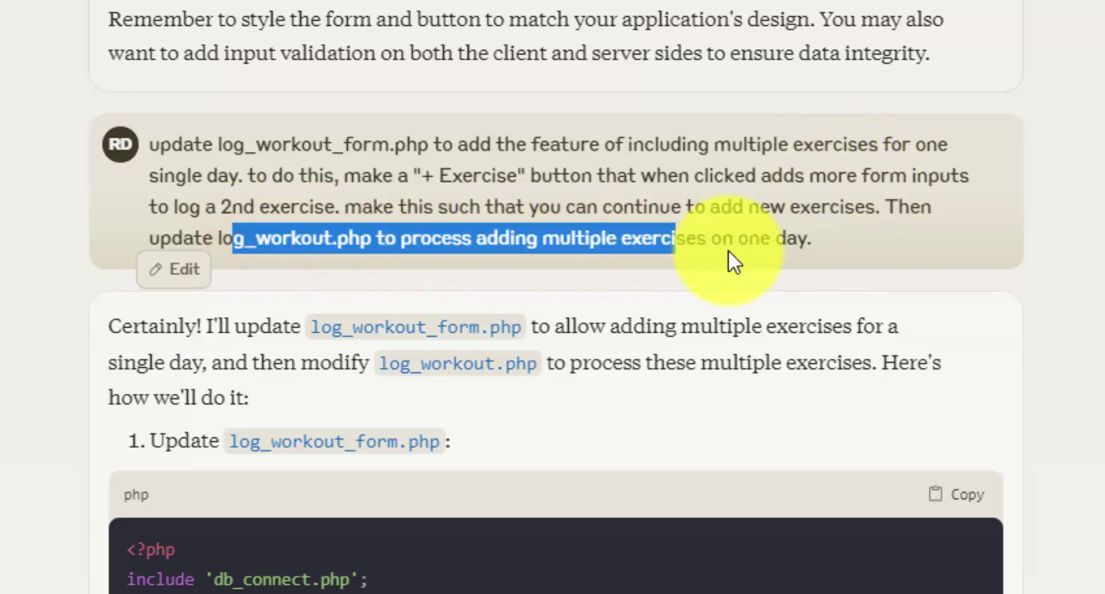
{"action": "left_click", "coordinate": [758, 249]}
{"action": "scroll", "coordinate": [633, 238], "scroll_direction": "up", "scroll_amount": 1}
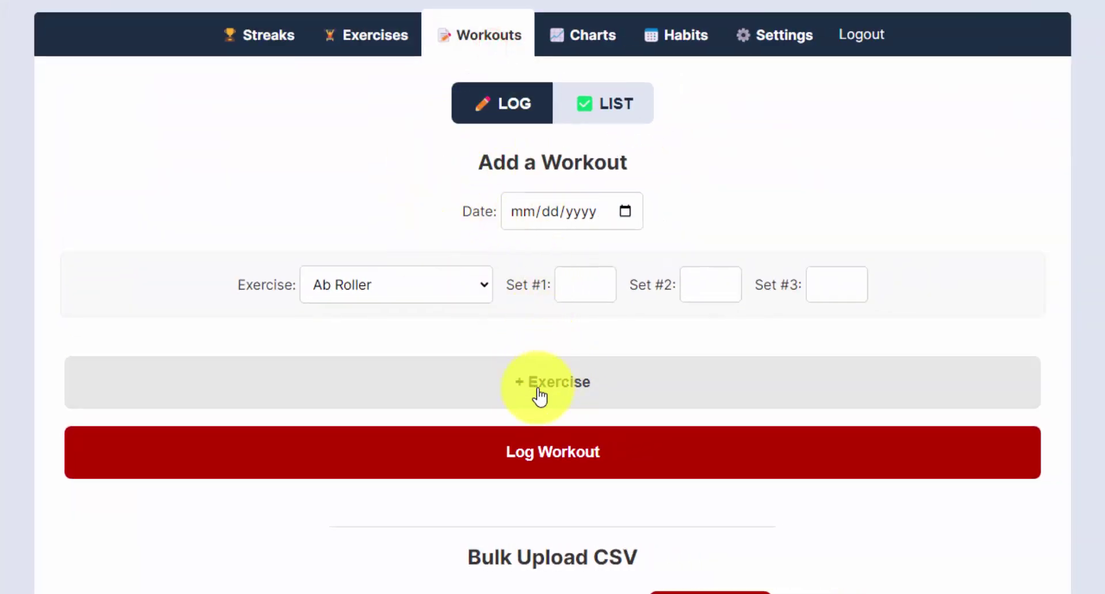
Step: Add two exercise rows with + Exercise, then remove the third row
{"action": "left_click", "coordinate": [541, 396]}
{"action": "left_click", "coordinate": [584, 529]}
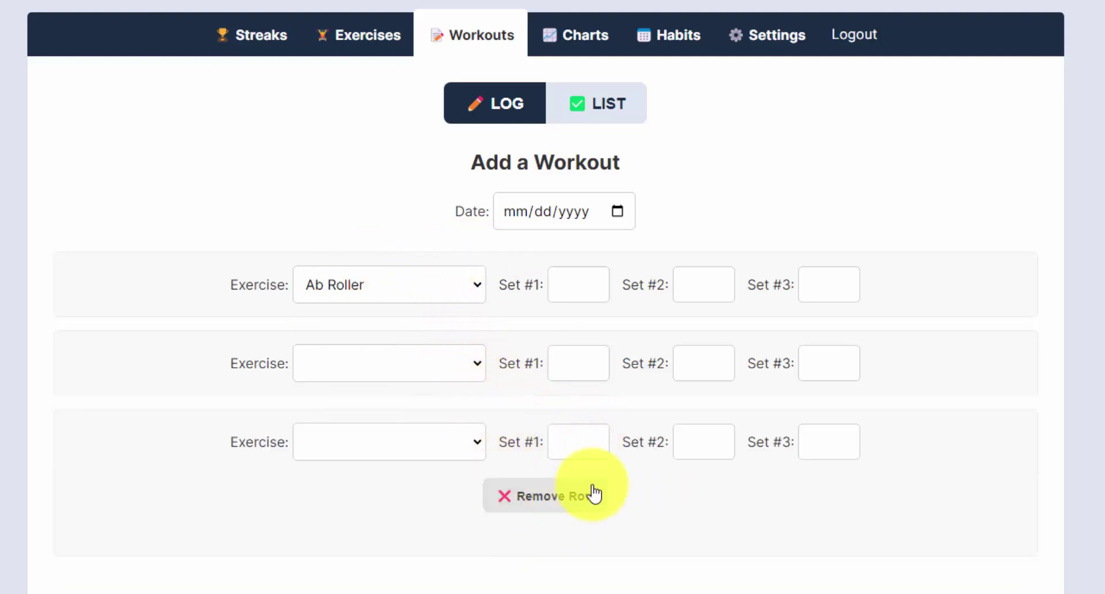
{"action": "left_click", "coordinate": [565, 505]}
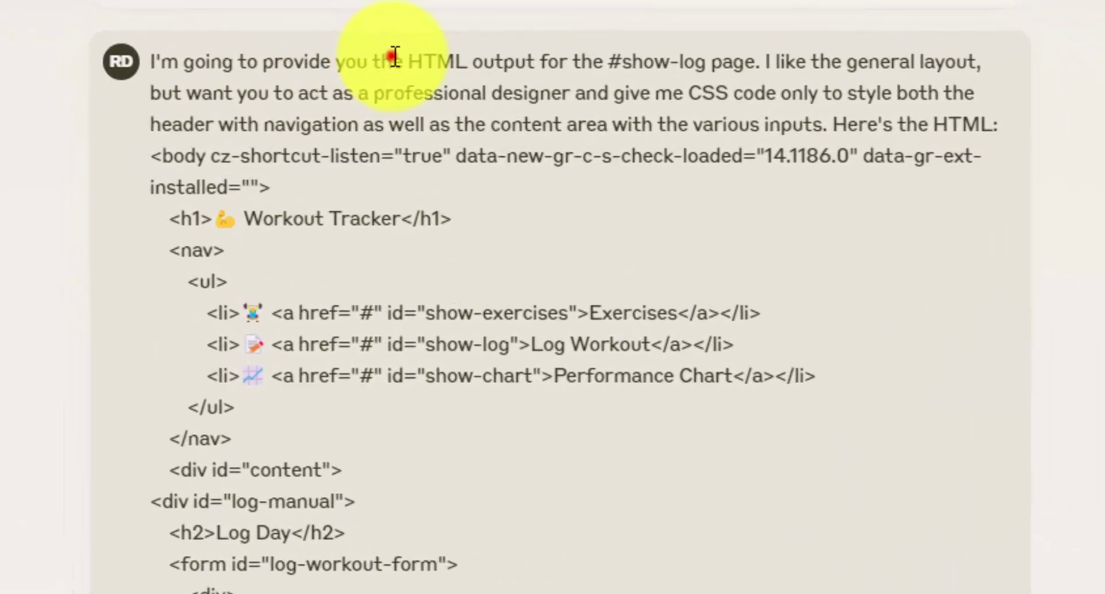
Step: Highlight the #show-log page name in Claude's HTML styling prompt
{"action": "left_click_drag", "start_coordinate": [393, 60], "coordinate": [475, 60]}
{"action": "left_click", "coordinate": [476, 61]}
{"action": "left_click_drag", "start_coordinate": [609, 61], "coordinate": [705, 55]}
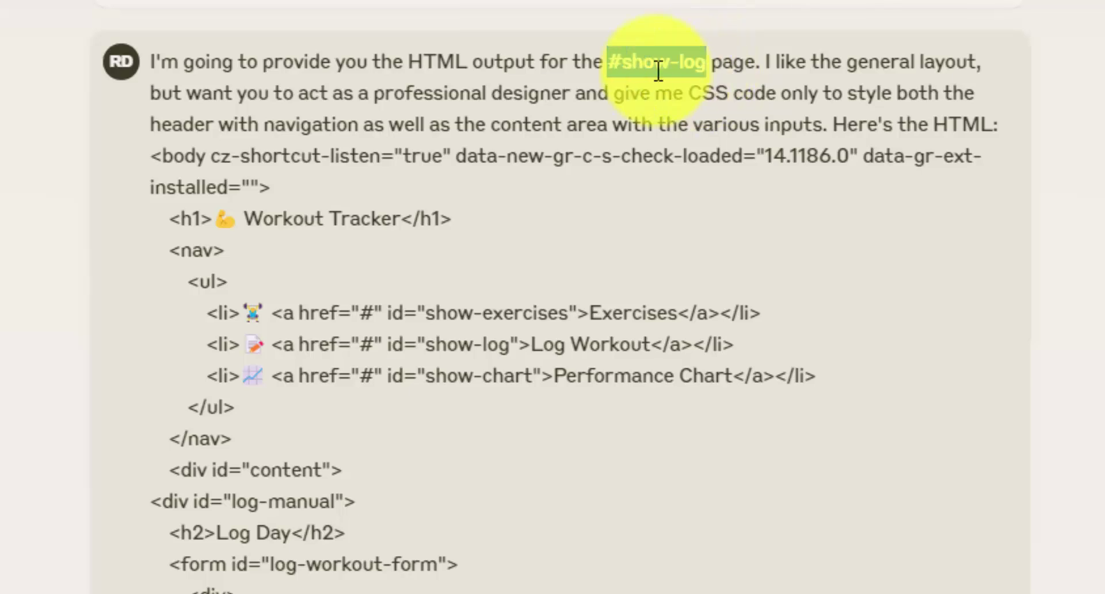
{"action": "left_click", "coordinate": [630, 63]}
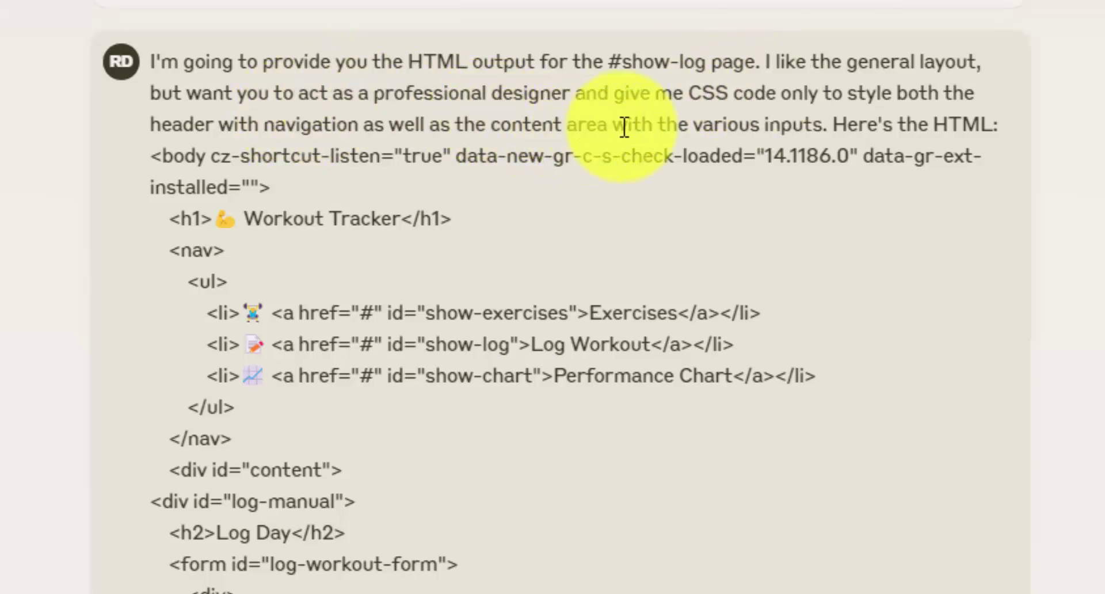
{"action": "scroll", "coordinate": [725, 140], "scroll_direction": "down", "scroll_amount": 20}
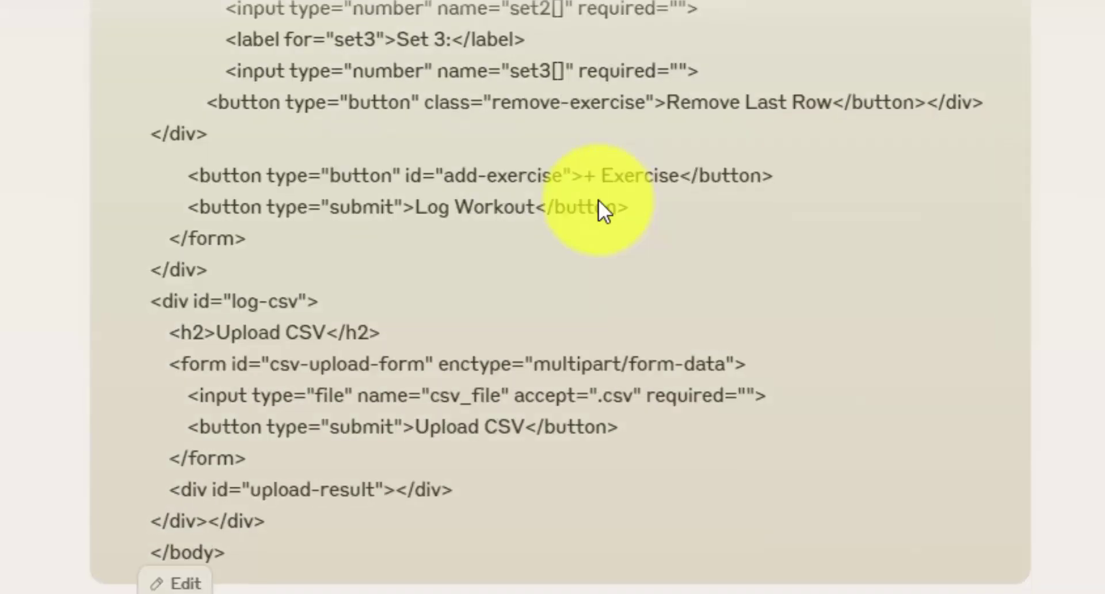
{"action": "scroll", "coordinate": [406, 239], "scroll_direction": "down", "scroll_amount": 18}
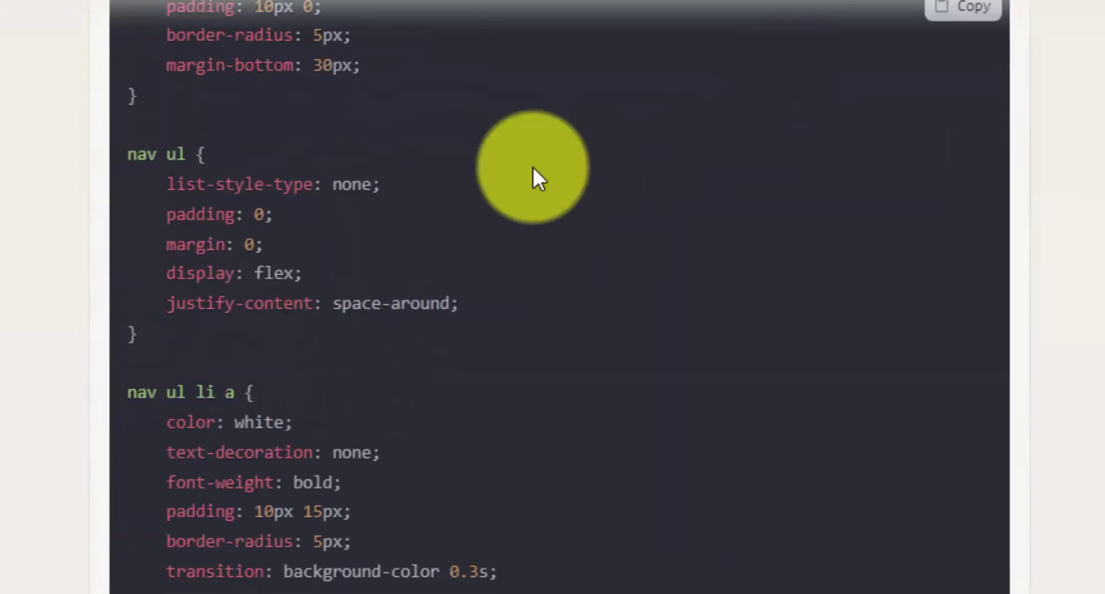
{"action": "scroll", "coordinate": [543, 138], "scroll_direction": "down", "scroll_amount": 2}
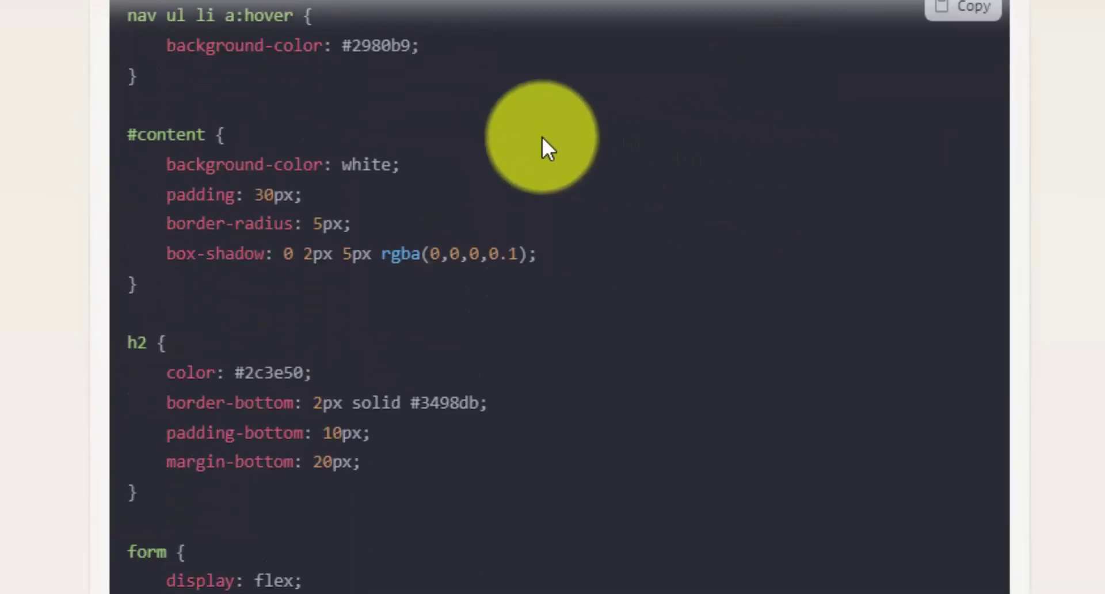
{"action": "scroll", "coordinate": [536, 140], "scroll_direction": "down", "scroll_amount": 4}
{"action": "scroll", "coordinate": [536, 140], "scroll_direction": "down", "scroll_amount": 15}
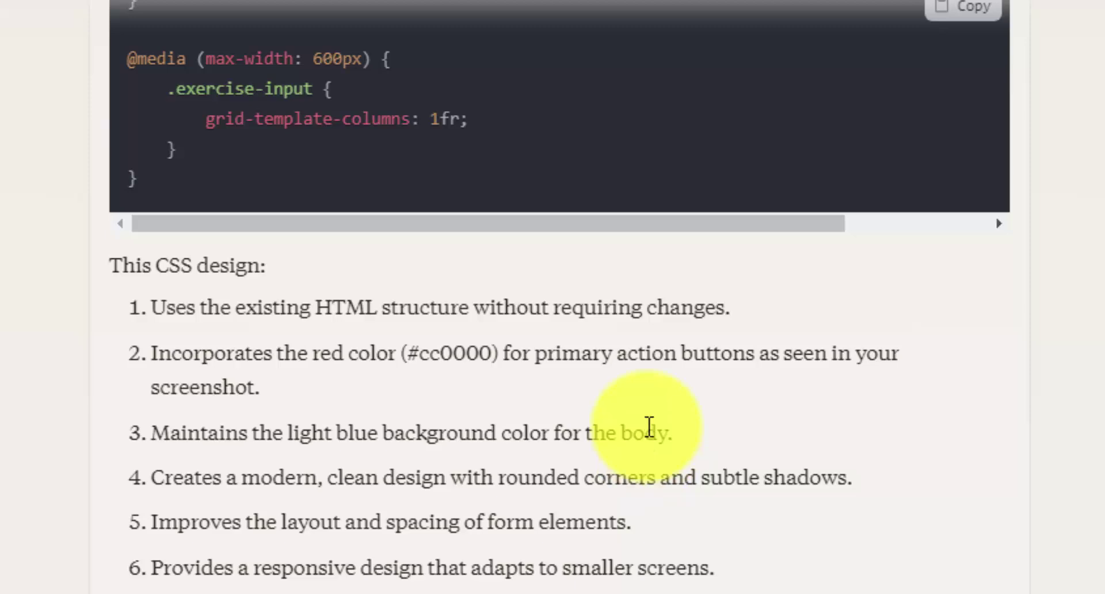
{"action": "scroll", "coordinate": [649, 427], "scroll_direction": "up", "scroll_amount": 4}
{"action": "scroll", "coordinate": [577, 380], "scroll_direction": "down", "scroll_amount": 4}
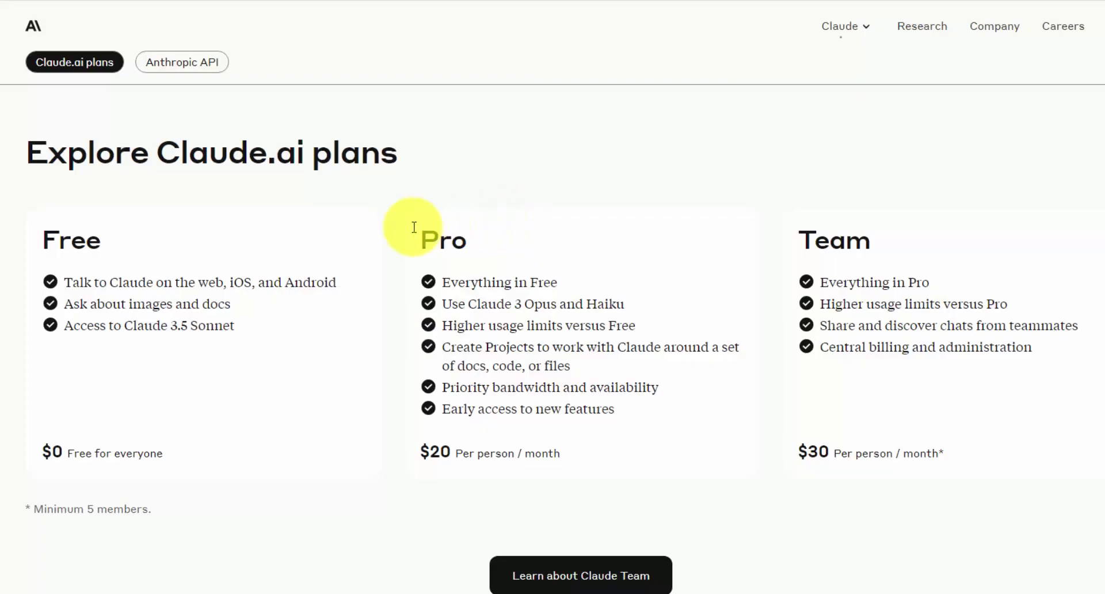
{"action": "left_click_drag", "start_coordinate": [419, 239], "coordinate": [497, 253]}
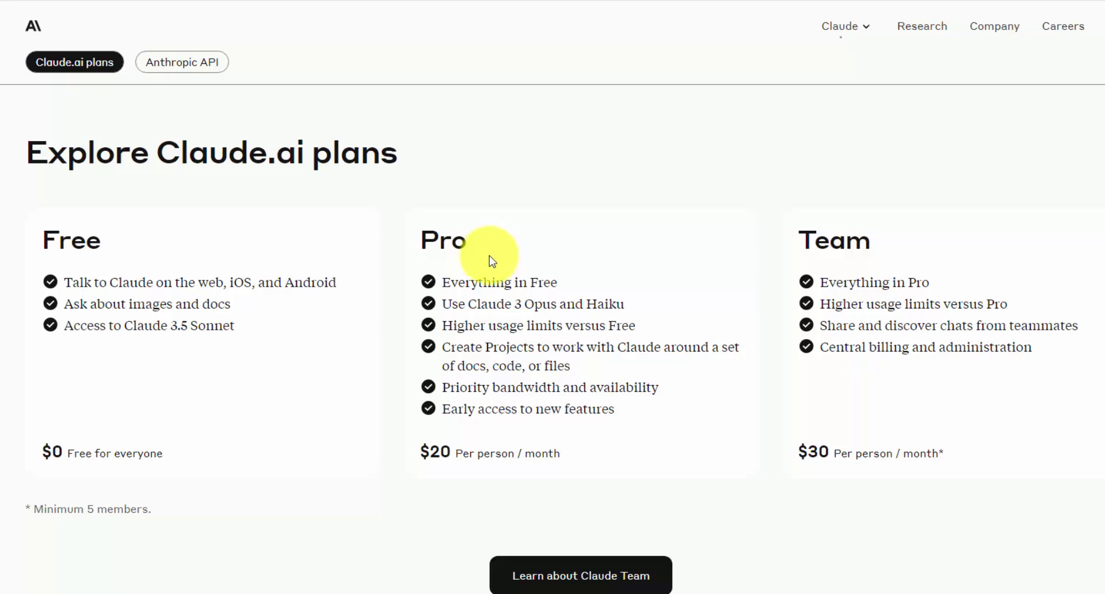
{"action": "left_click_drag", "start_coordinate": [448, 343], "coordinate": [599, 363]}
{"action": "left_click", "coordinate": [600, 366]}
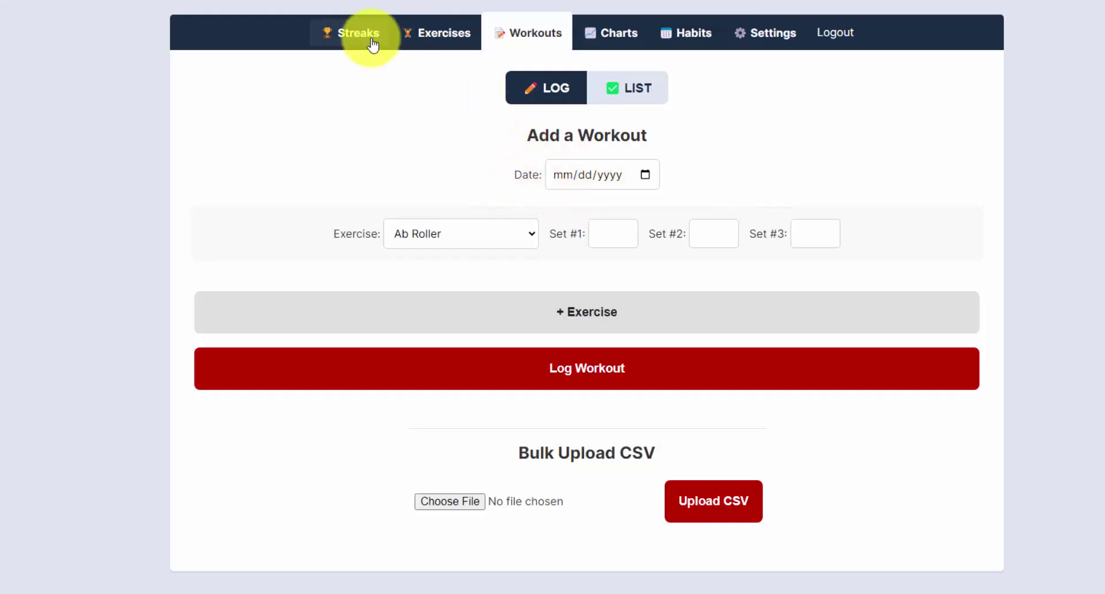
{"action": "left_click", "coordinate": [362, 36]}
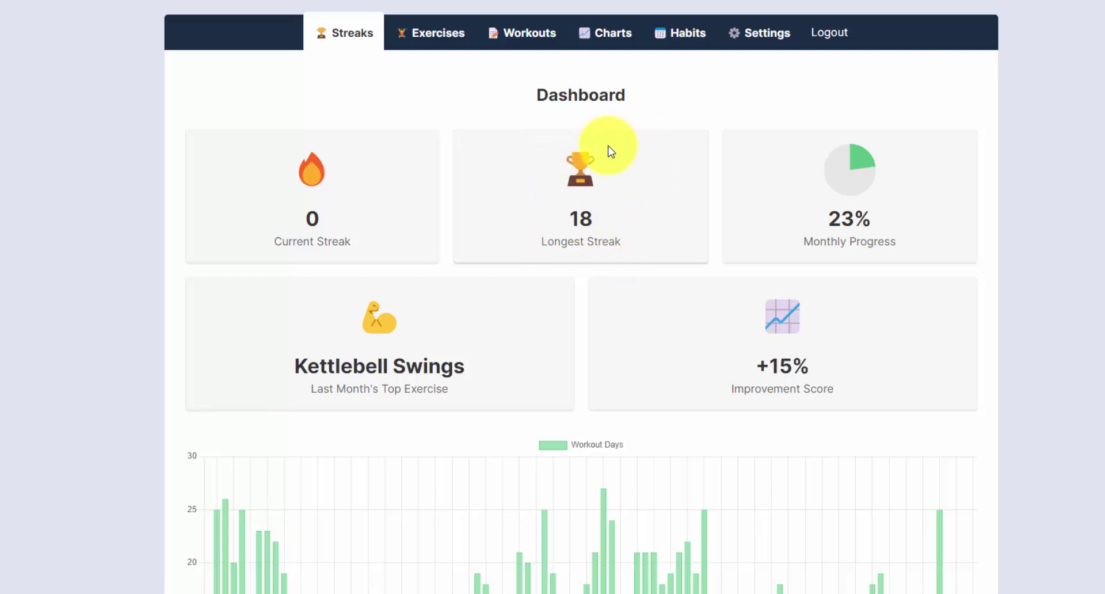
{"action": "left_click_drag", "start_coordinate": [315, 389], "coordinate": [450, 392]}
{"action": "left_click", "coordinate": [452, 392]}
{"action": "scroll", "coordinate": [464, 397], "scroll_direction": "down", "scroll_amount": 3}
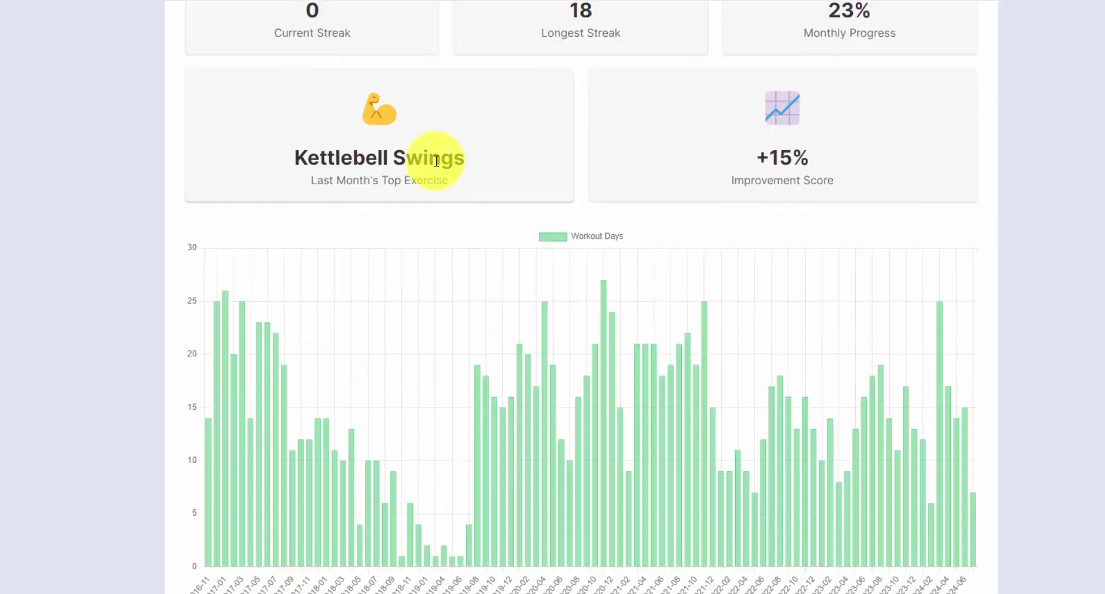
{"action": "left_click_drag", "start_coordinate": [296, 155], "coordinate": [461, 161]}
{"action": "left_click", "coordinate": [461, 160]}
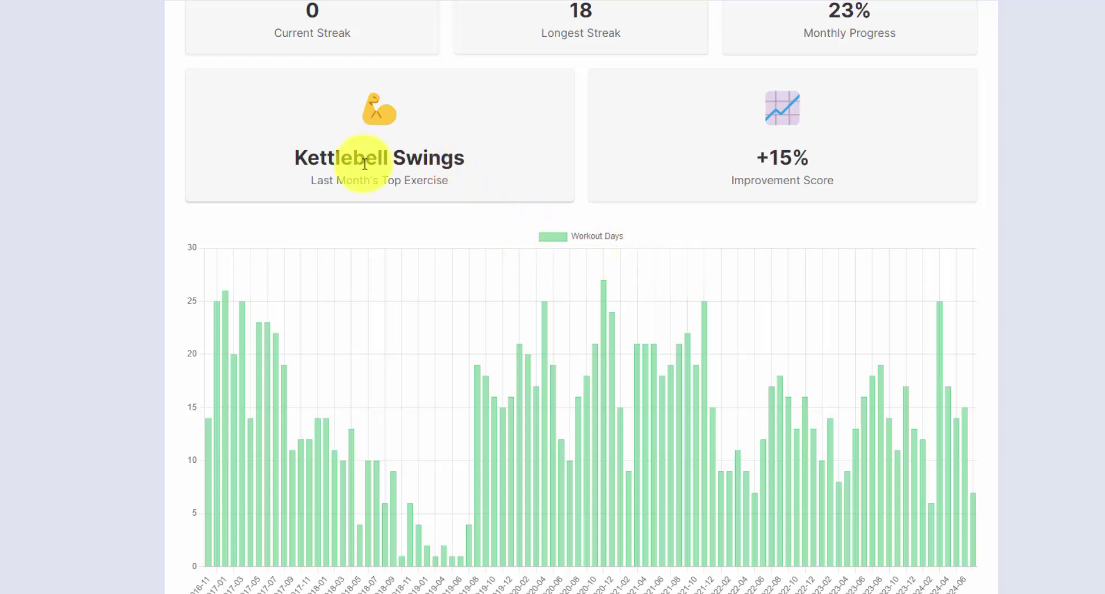
{"action": "scroll", "coordinate": [451, 182], "scroll_direction": "up", "scroll_amount": 3}
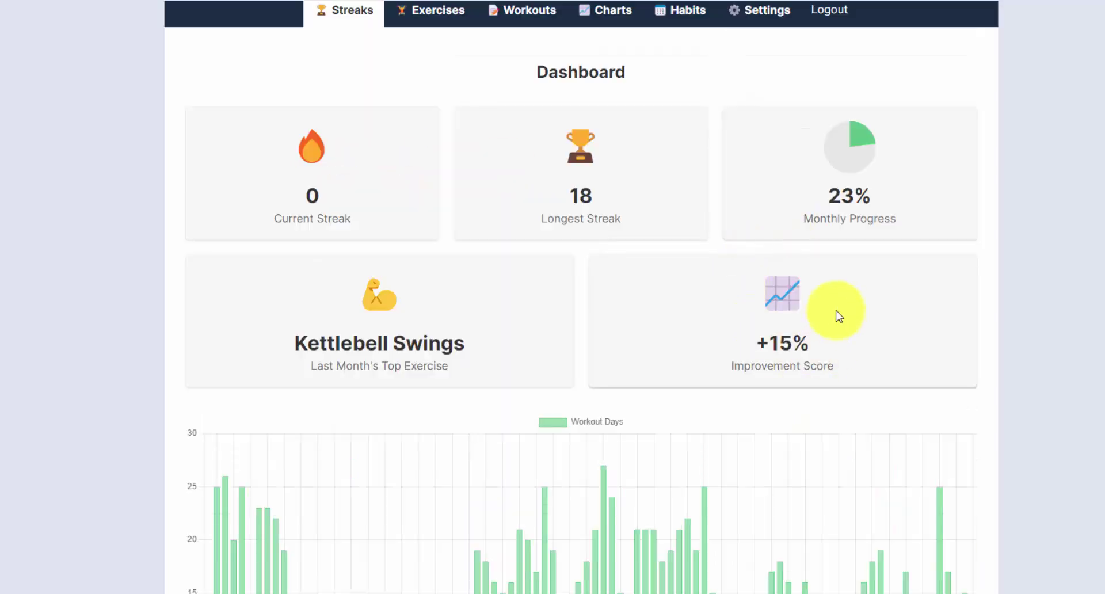
{"action": "left_click_drag", "start_coordinate": [837, 365], "coordinate": [726, 364]}
{"action": "left_click", "coordinate": [728, 364]}
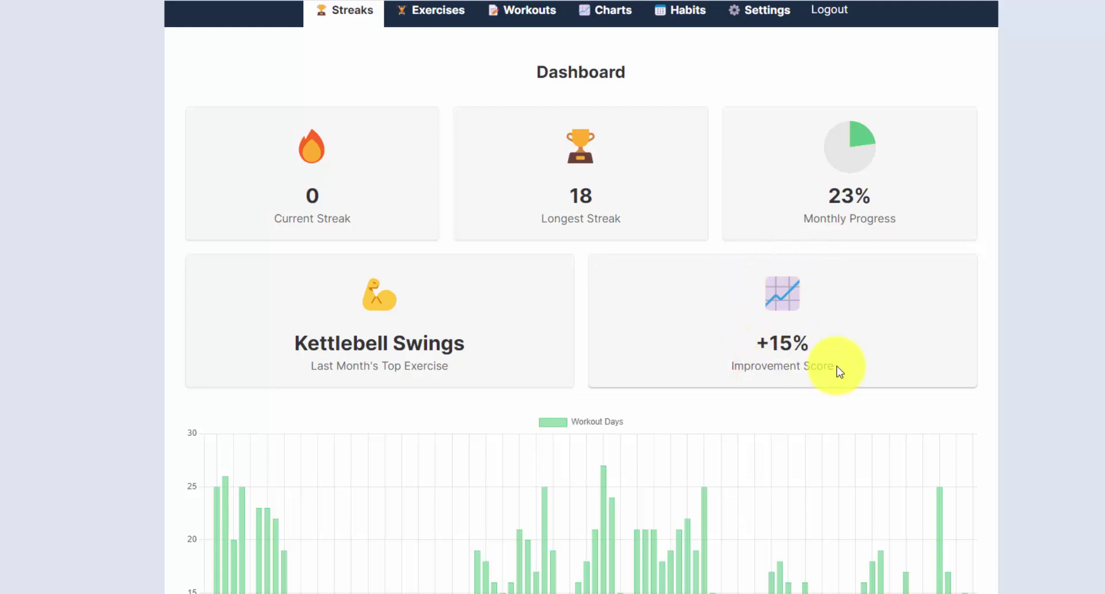
{"action": "scroll", "coordinate": [805, 344], "scroll_direction": "up", "scroll_amount": 1}
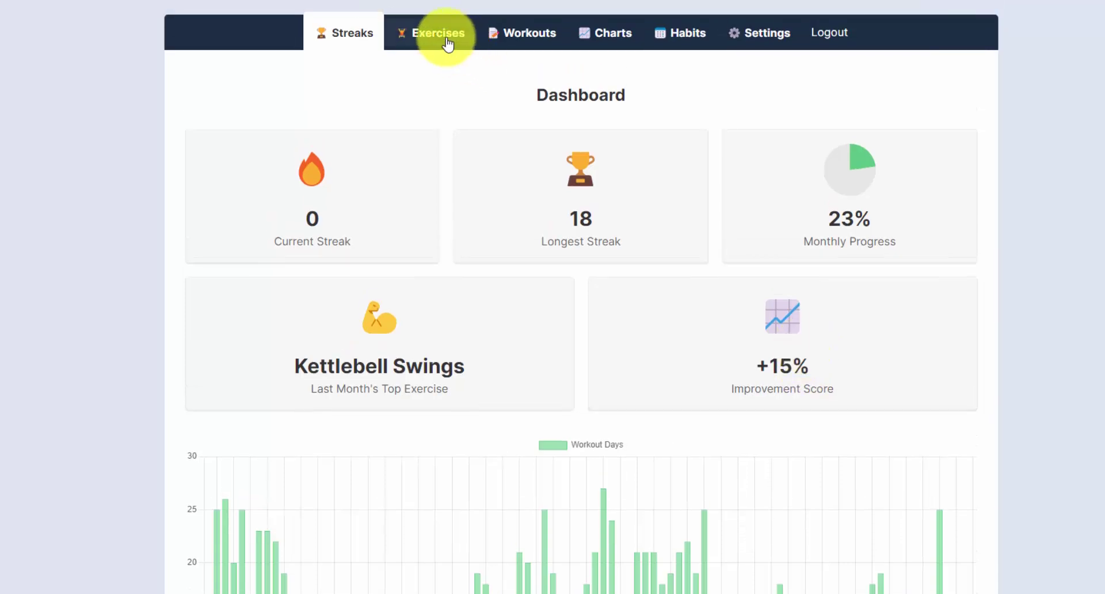
{"action": "left_click", "coordinate": [507, 35]}
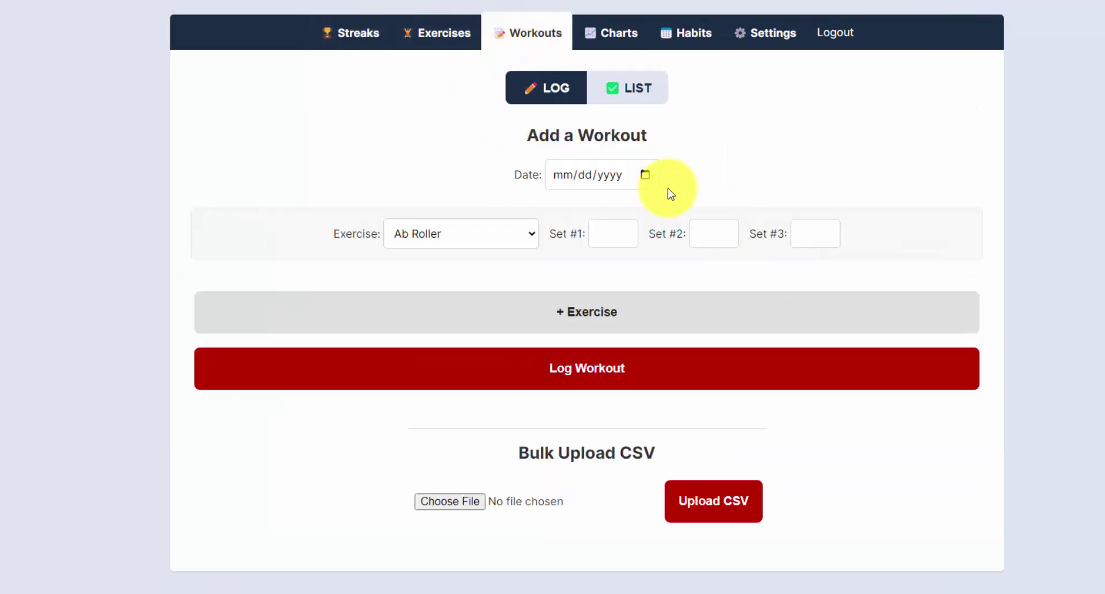
Step: Toggle between the LOG form and LIST views several times, ending on Recent Workouts
{"action": "left_click", "coordinate": [626, 96]}
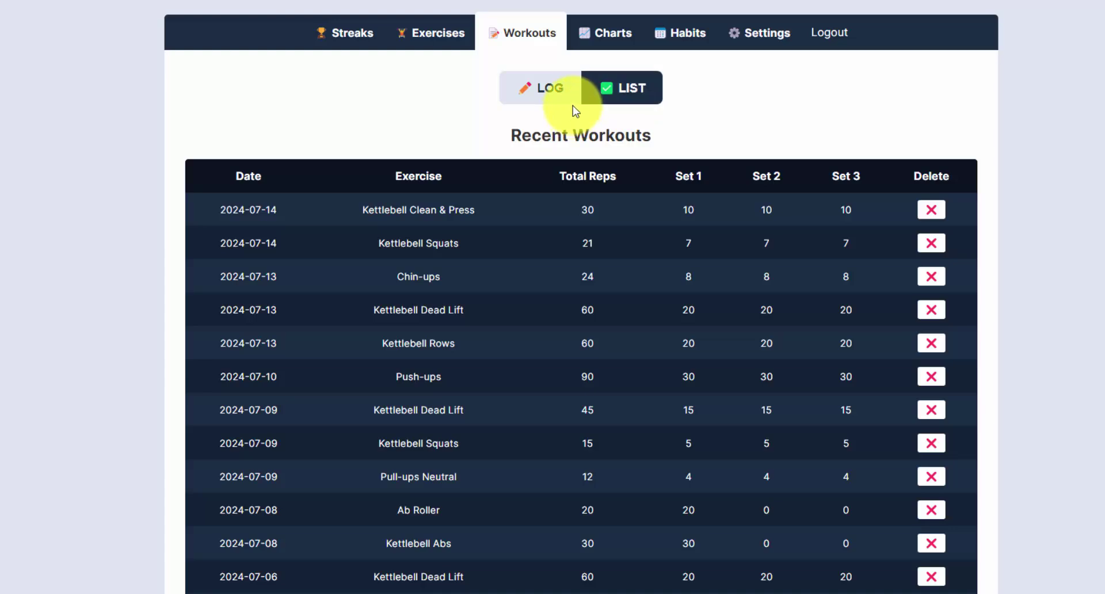
{"action": "left_click", "coordinate": [563, 93]}
{"action": "left_click", "coordinate": [609, 100]}
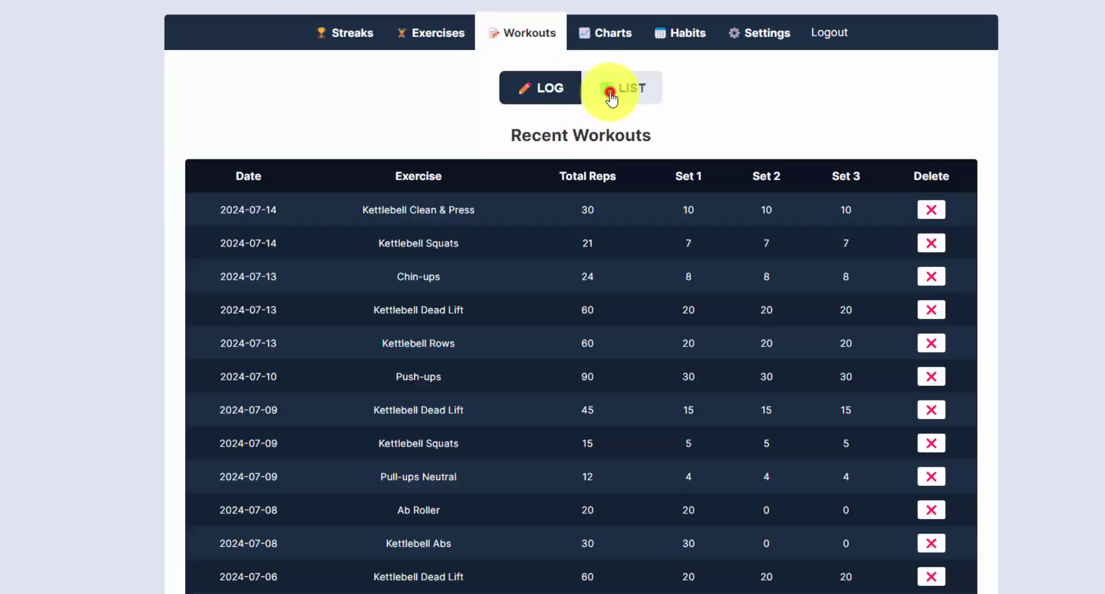
{"action": "left_click", "coordinate": [545, 101]}
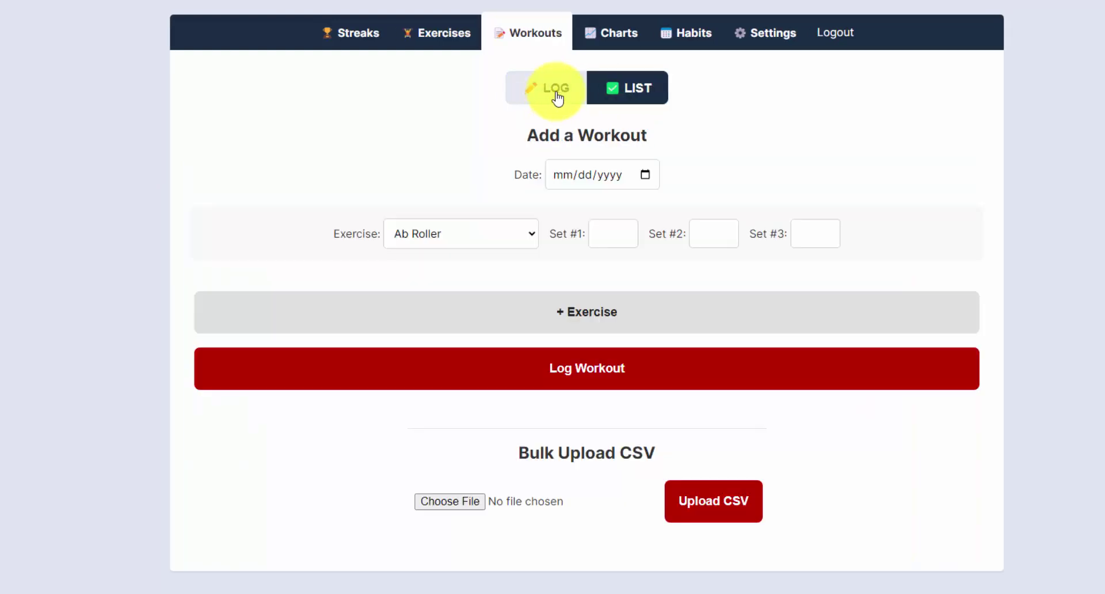
{"action": "left_click", "coordinate": [638, 83]}
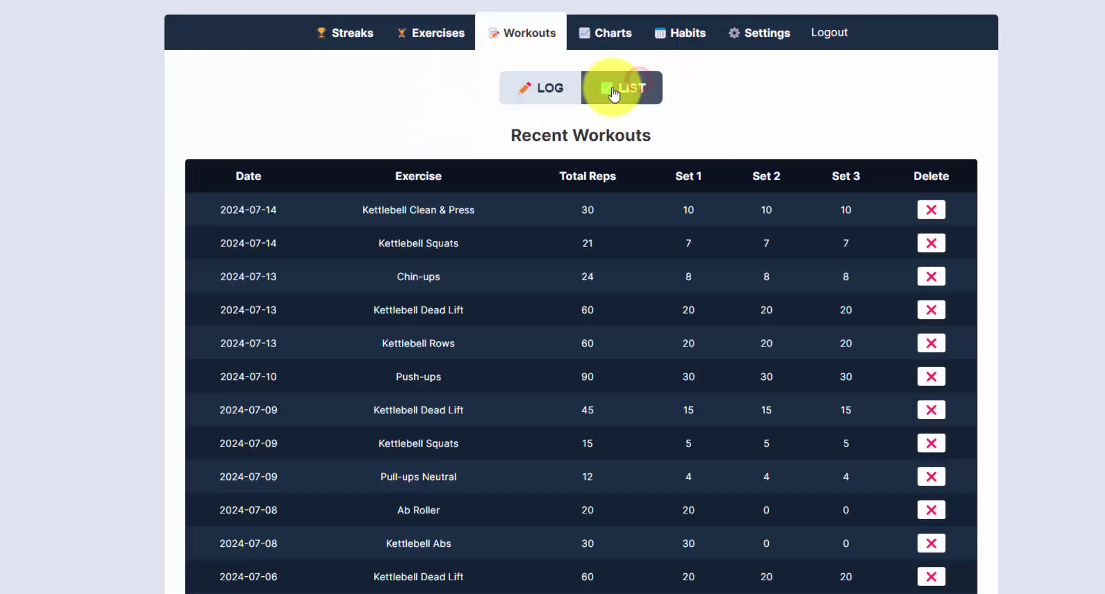
{"action": "scroll", "coordinate": [734, 249], "scroll_direction": "down", "scroll_amount": 1}
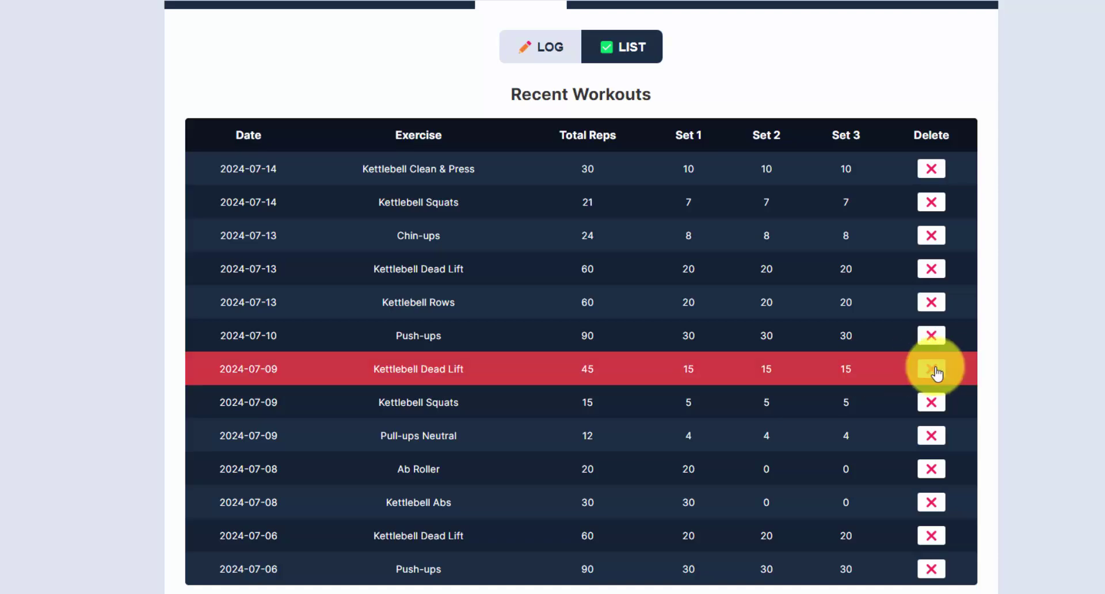
{"action": "scroll", "coordinate": [423, 87], "scroll_direction": "up", "scroll_amount": 1}
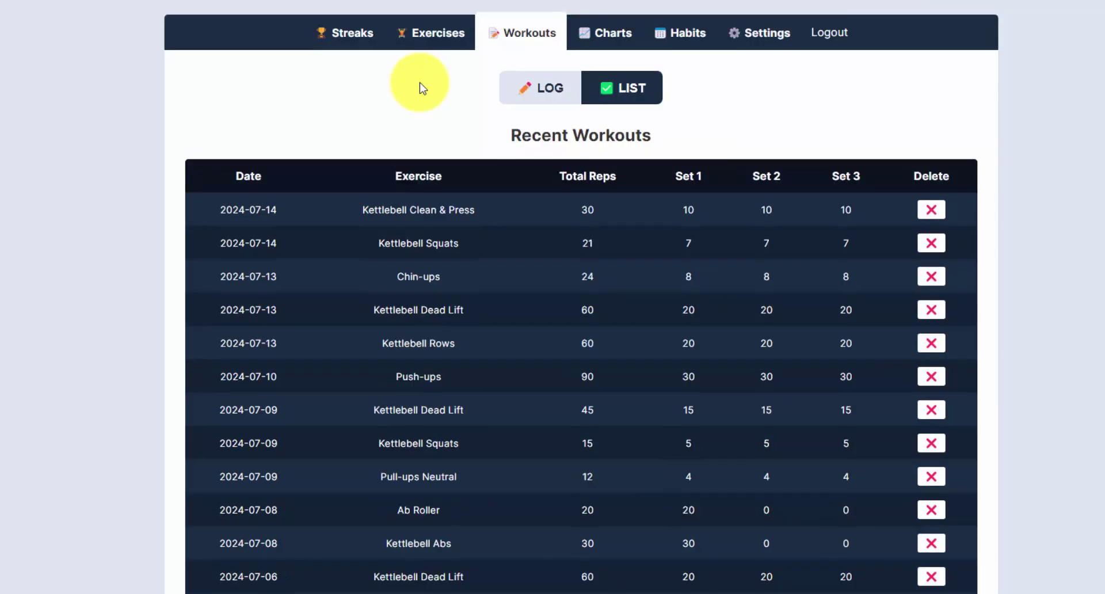